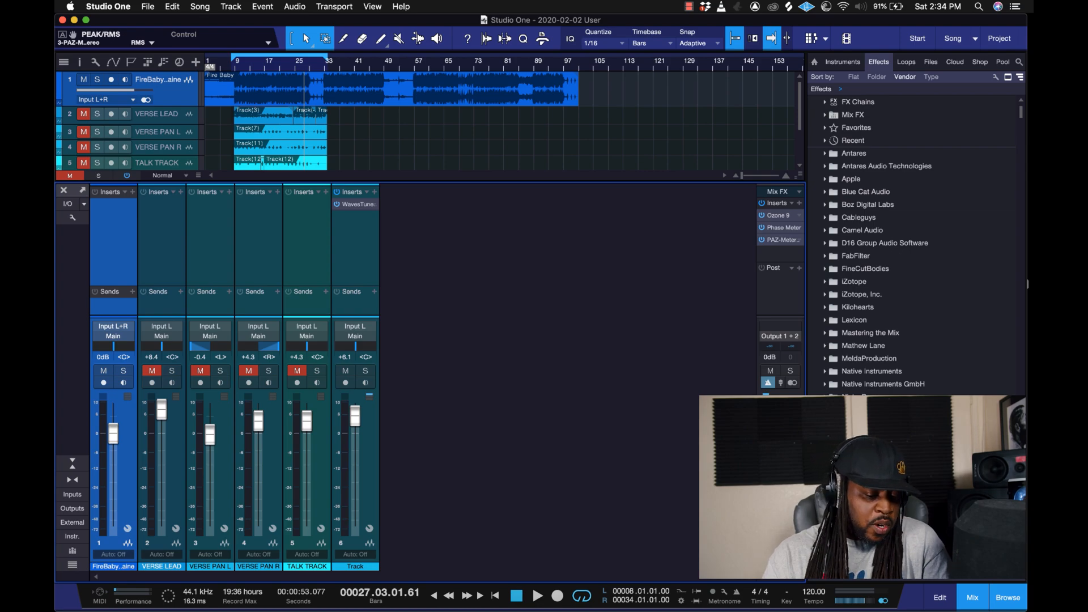
Unmute VERSE LEAD, VERSE PAN L, VERSE PAN R and TALK TRACK and play the rough mix from the song start.
key("KP_0")
key("KP_0")
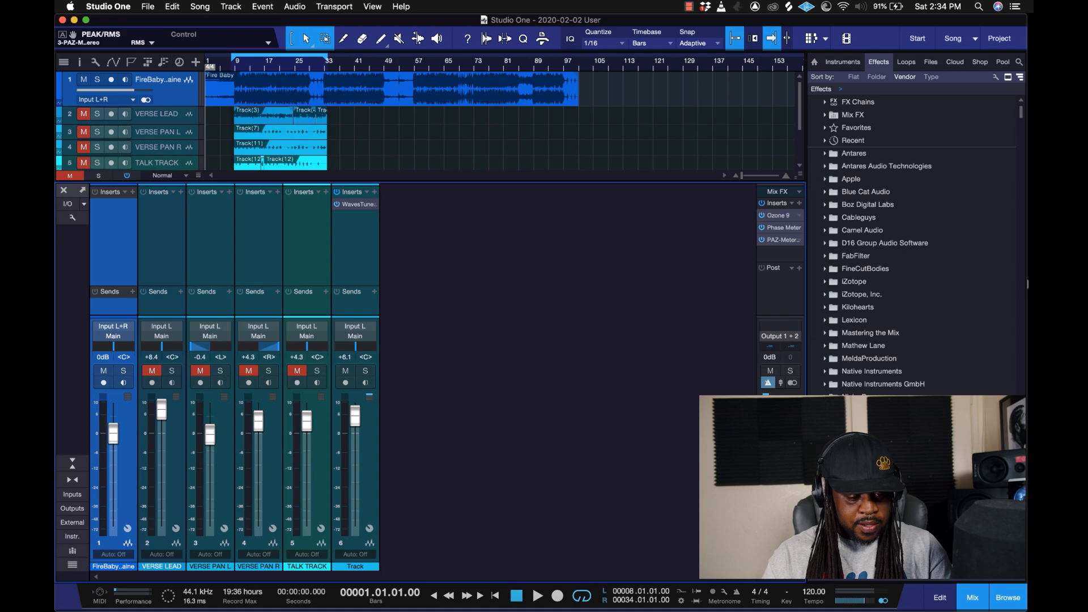
left_click(152, 371)
left_click(200, 371)
left_click(249, 371)
left_click(297, 370)
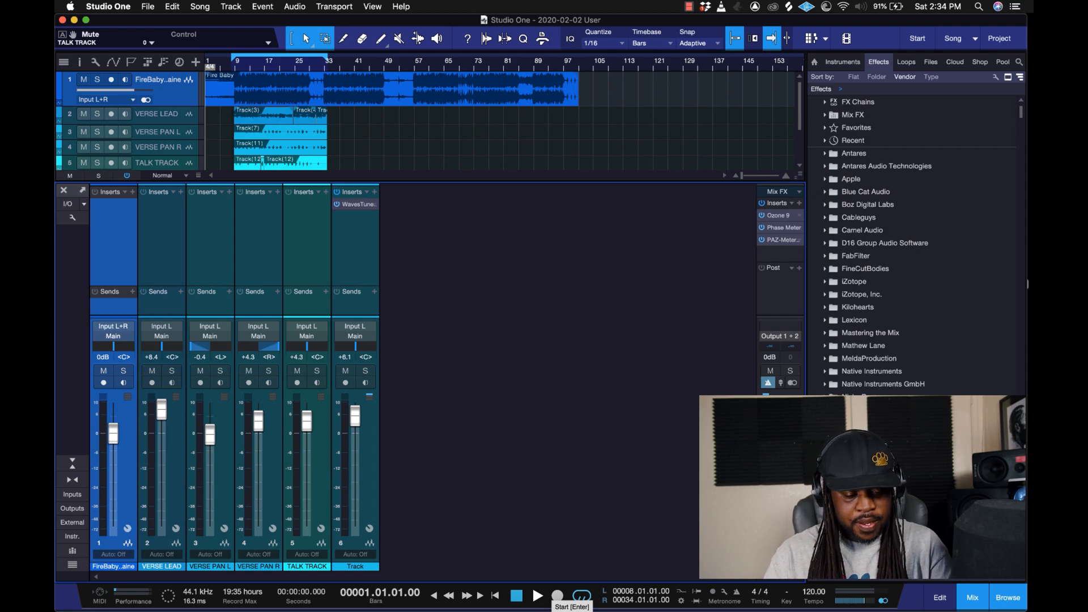
key("space")
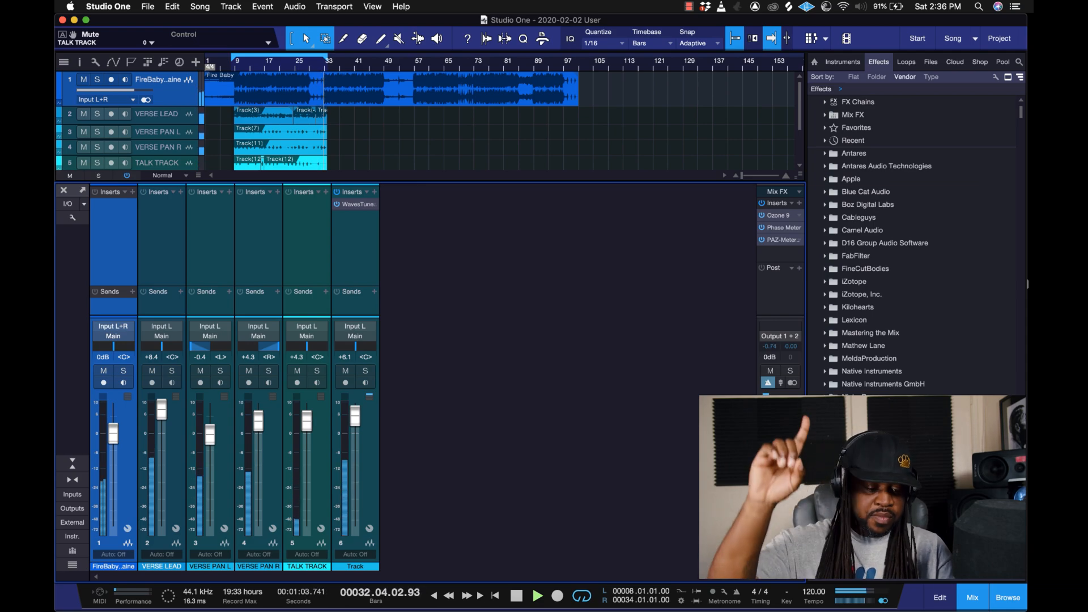
key("space")
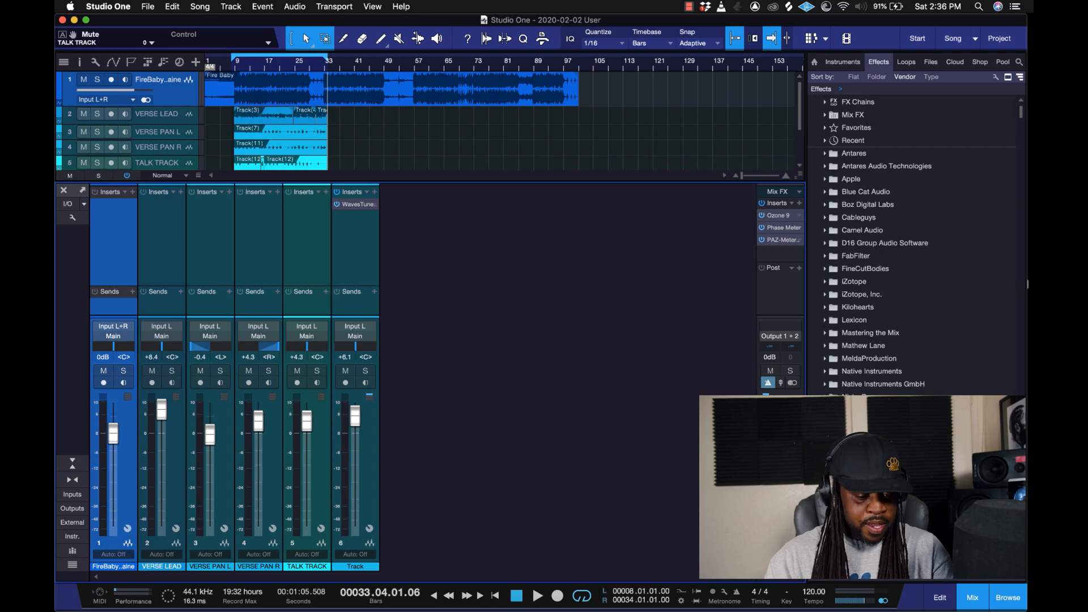
Mute VERSE LEAD, VERSE PAN L, VERSE PAN R, TALK TRACK and Track, and increase the height of the beat track.
key("m")
left_click(200, 371)
left_click(248, 370)
left_click(297, 371)
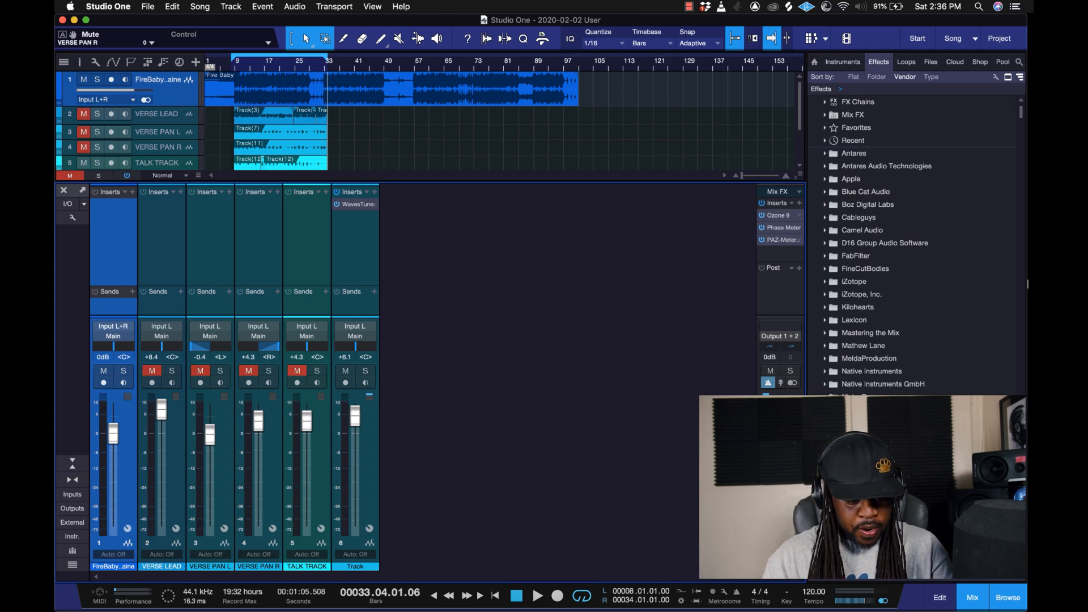
left_click(345, 370)
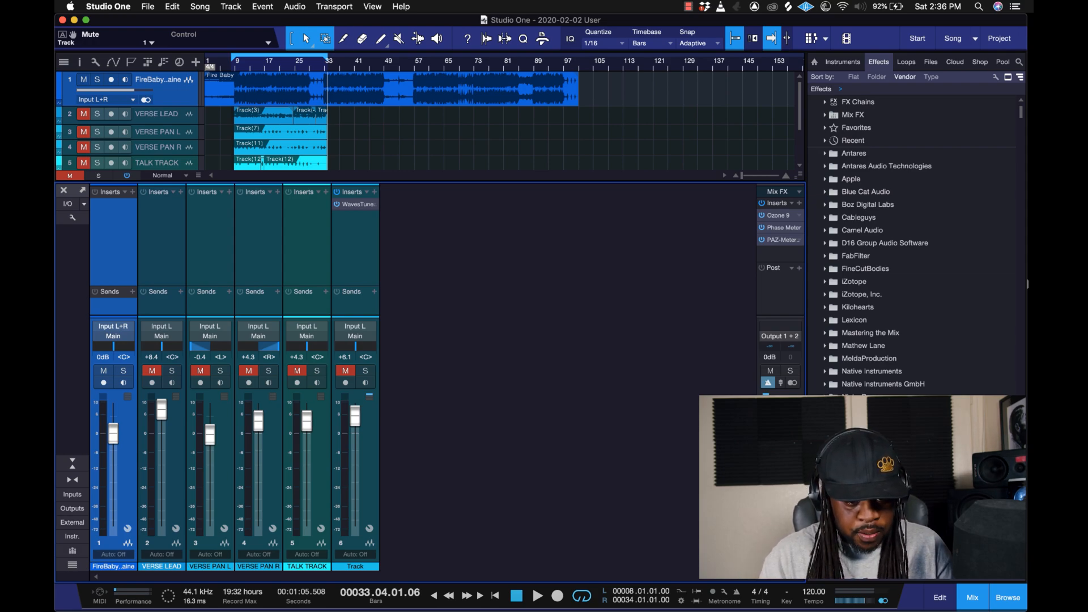
left_click_drag(130, 106, 129, 126)
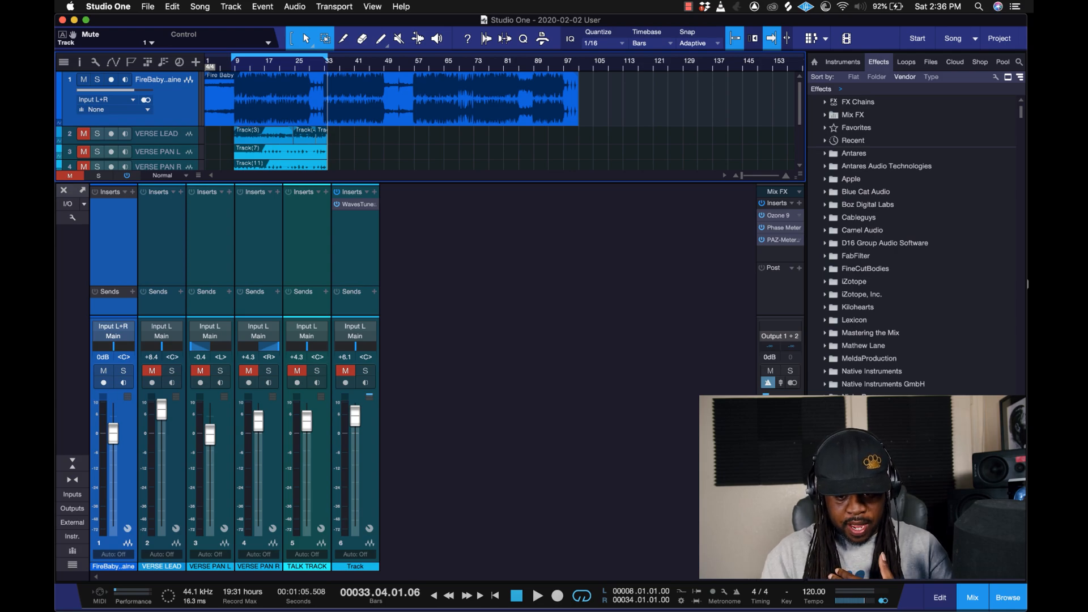
In Ozone 9 on the main bus, remove the Equalizer and set the Maximizer to threshold 0.0 dB, True Peak on and ceiling -0.1 dB.
left_click(780, 487)
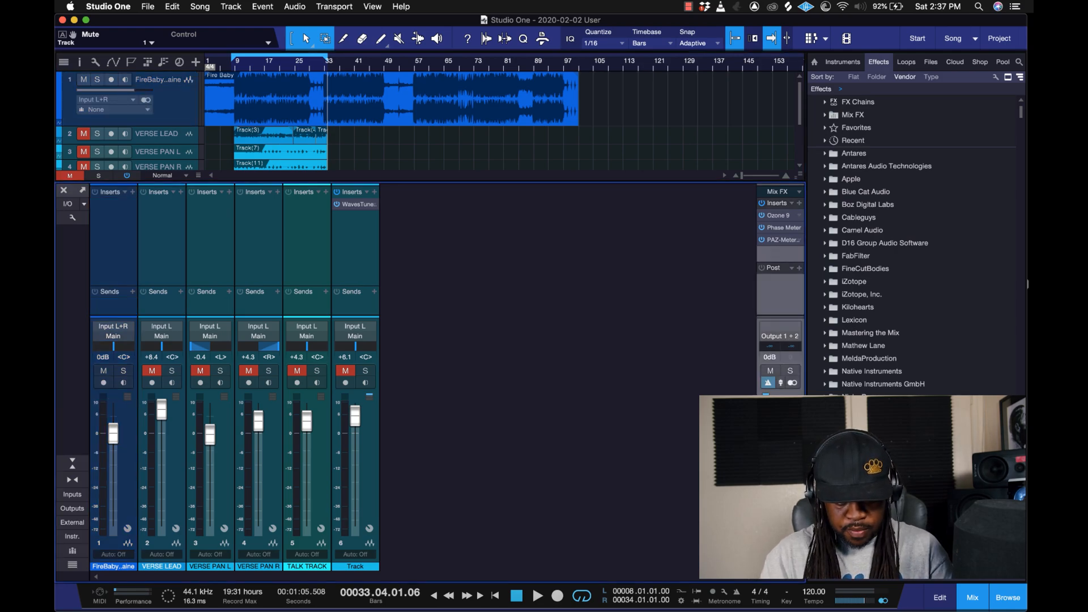
double_click(779, 216)
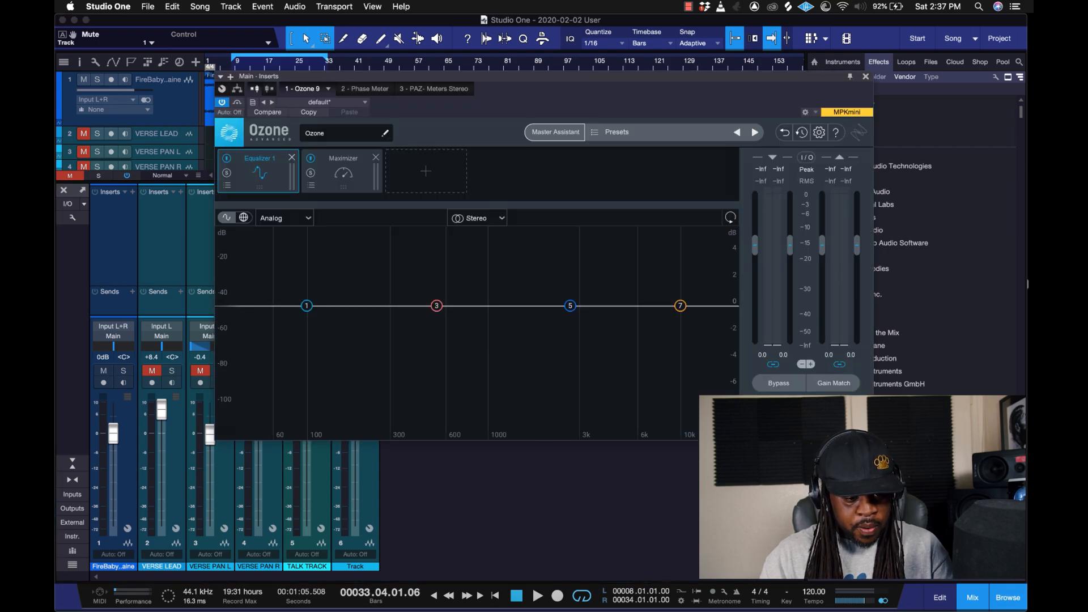
left_click(291, 157)
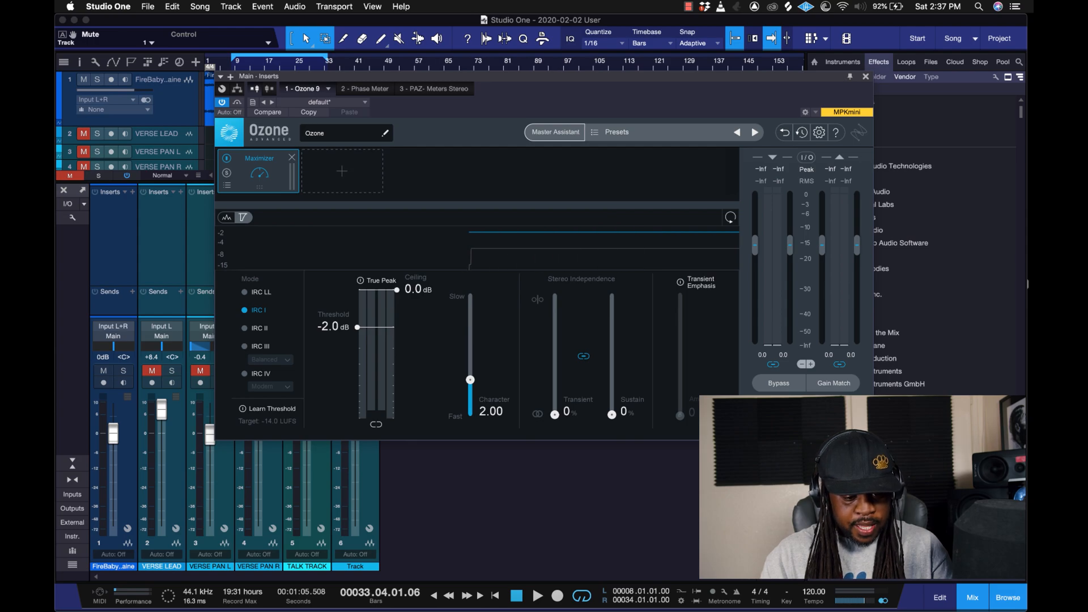
left_click_drag(357, 327, 357, 289)
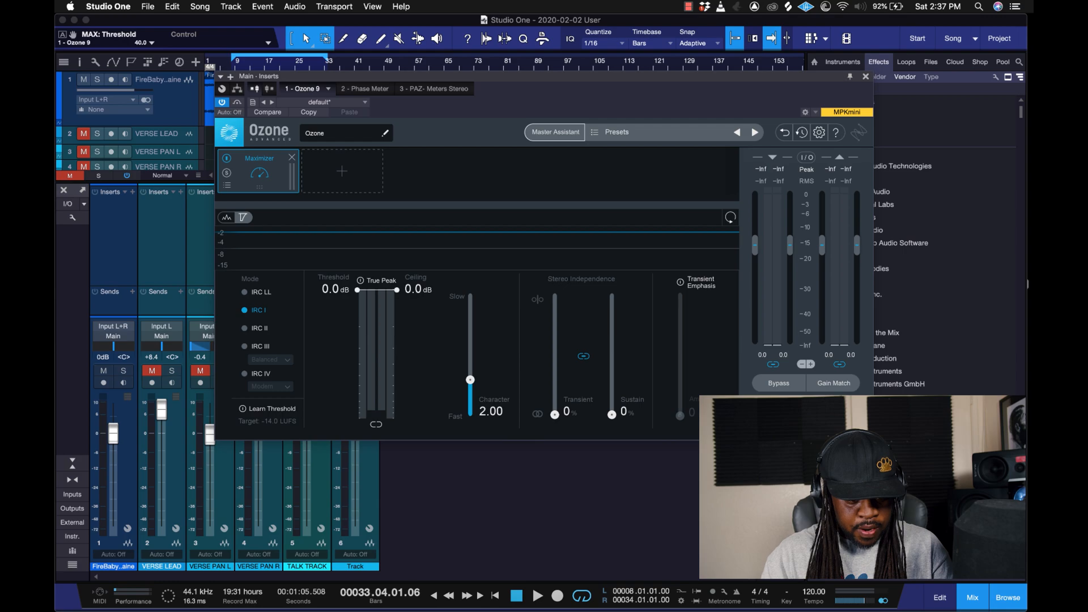
left_click(361, 280)
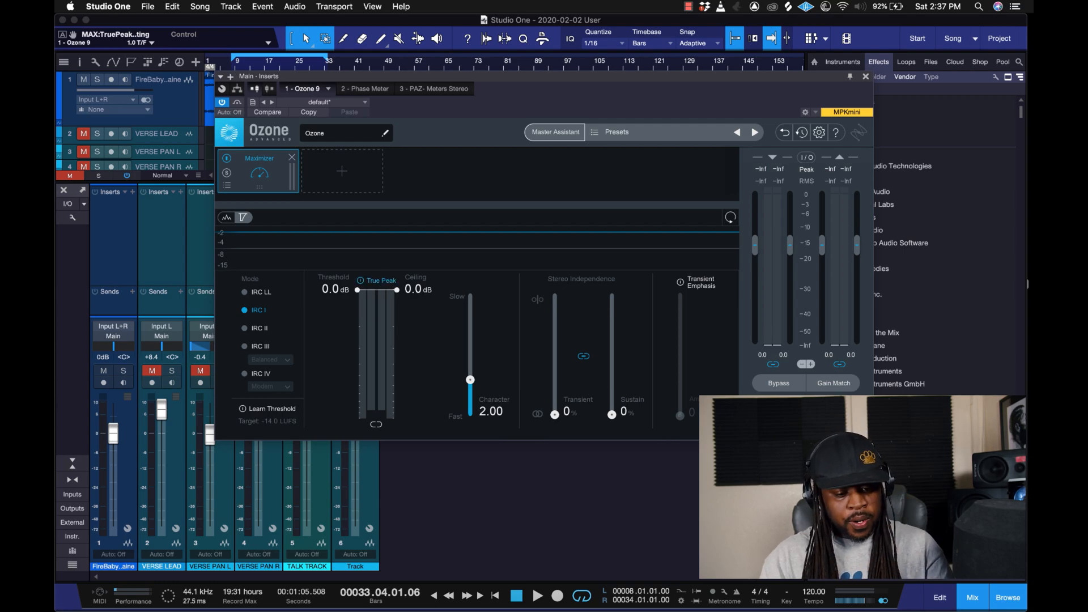
left_click_drag(397, 289, 397, 292)
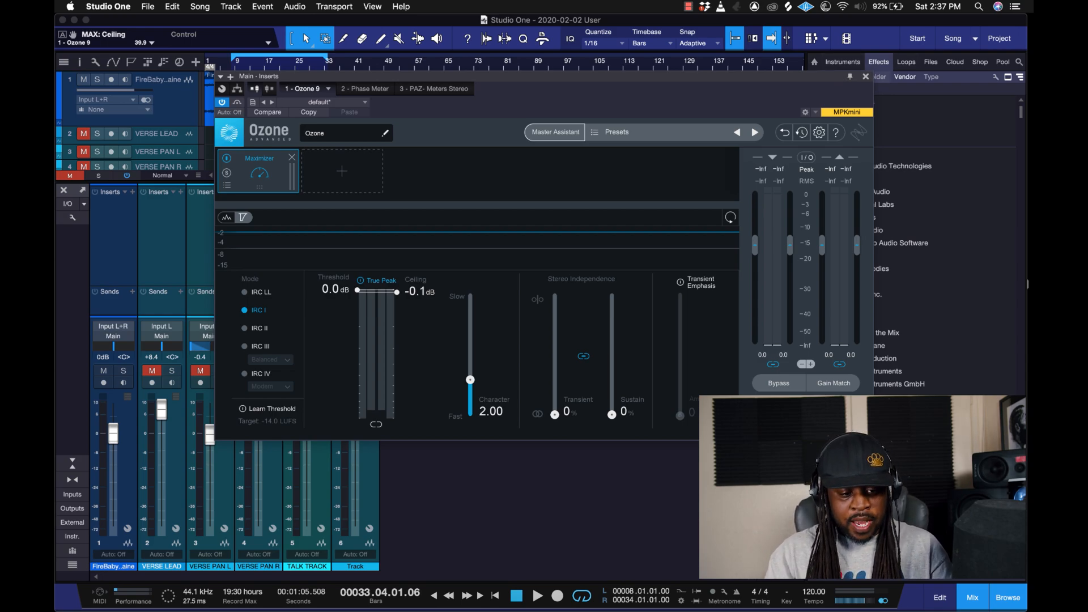
left_click(865, 76)
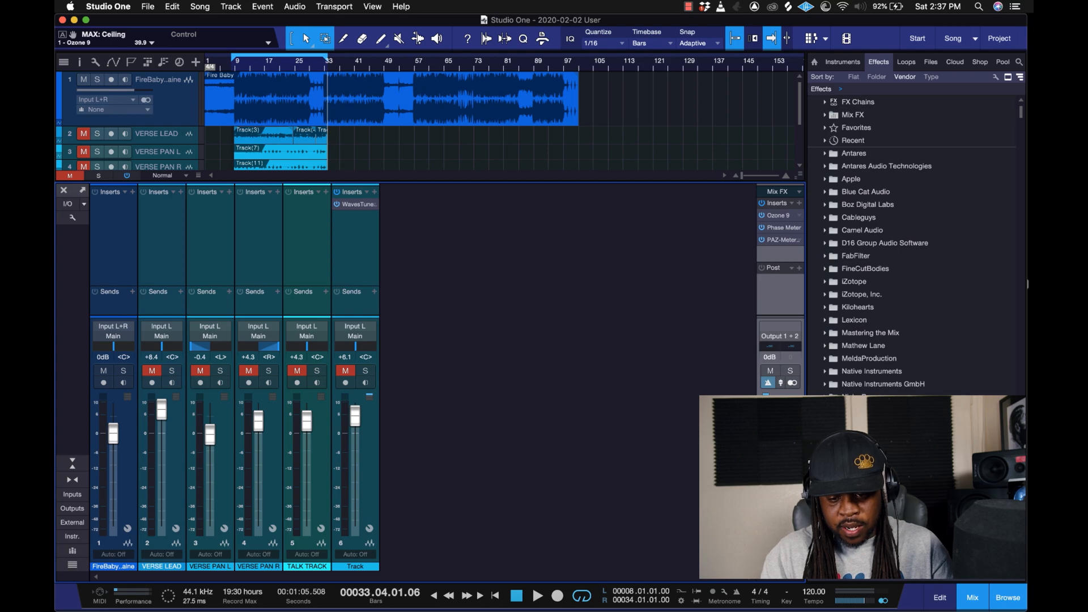
View the Phase Meter and PAZ Meters on the main bus, comparing the Peak and RMS detection modes.
double_click(784, 228)
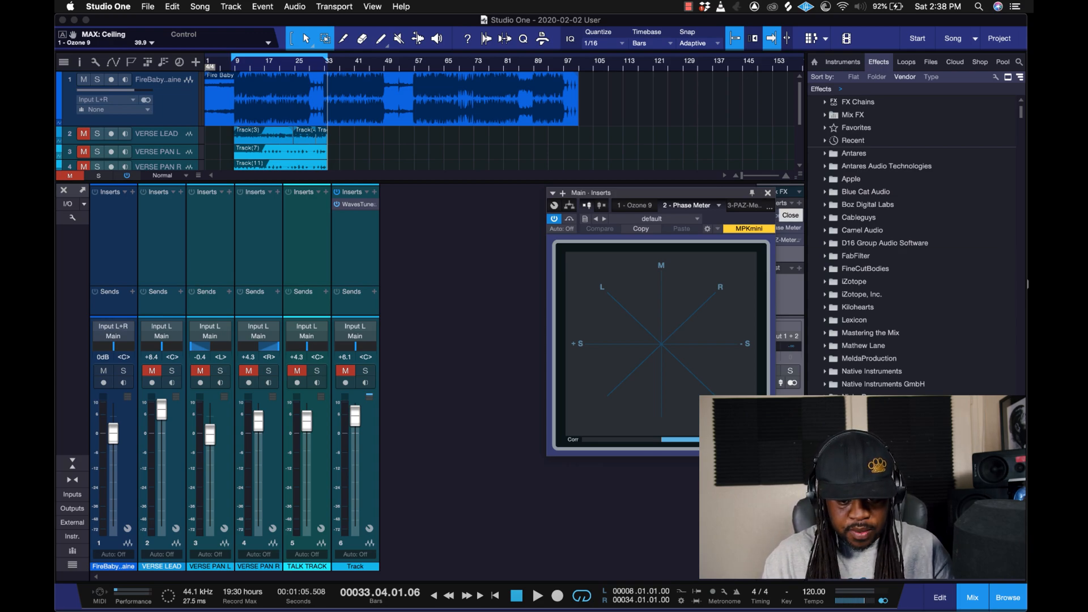
left_click(768, 192)
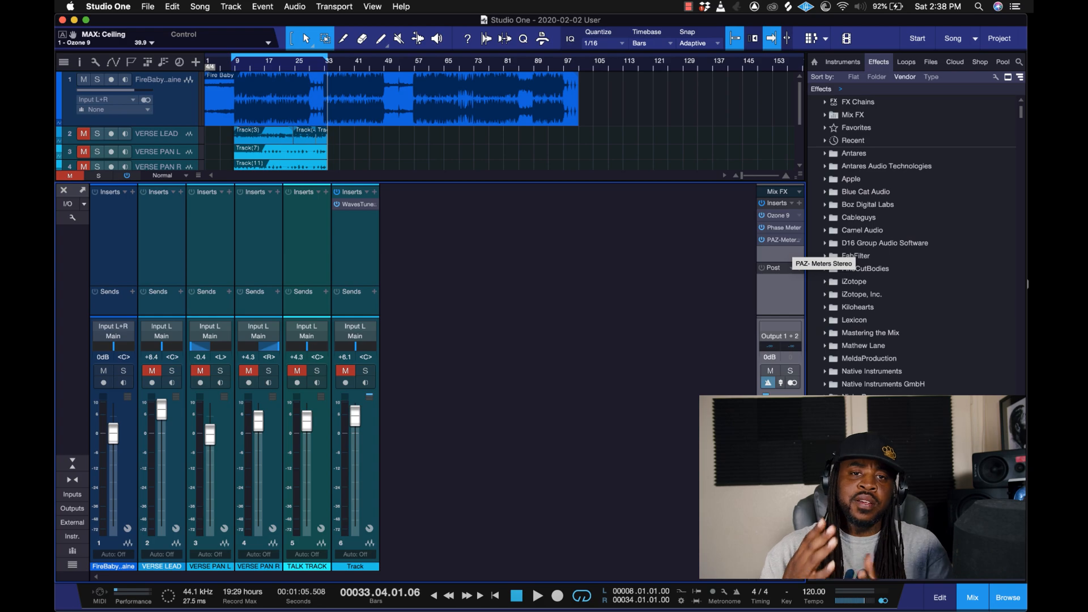
left_click(782, 240)
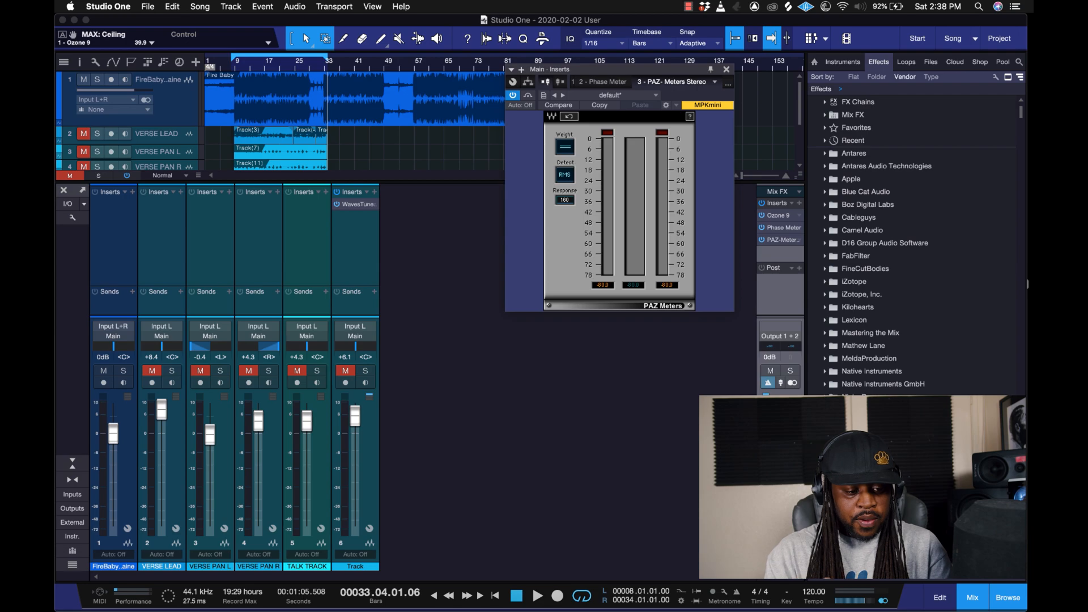
left_click(564, 175)
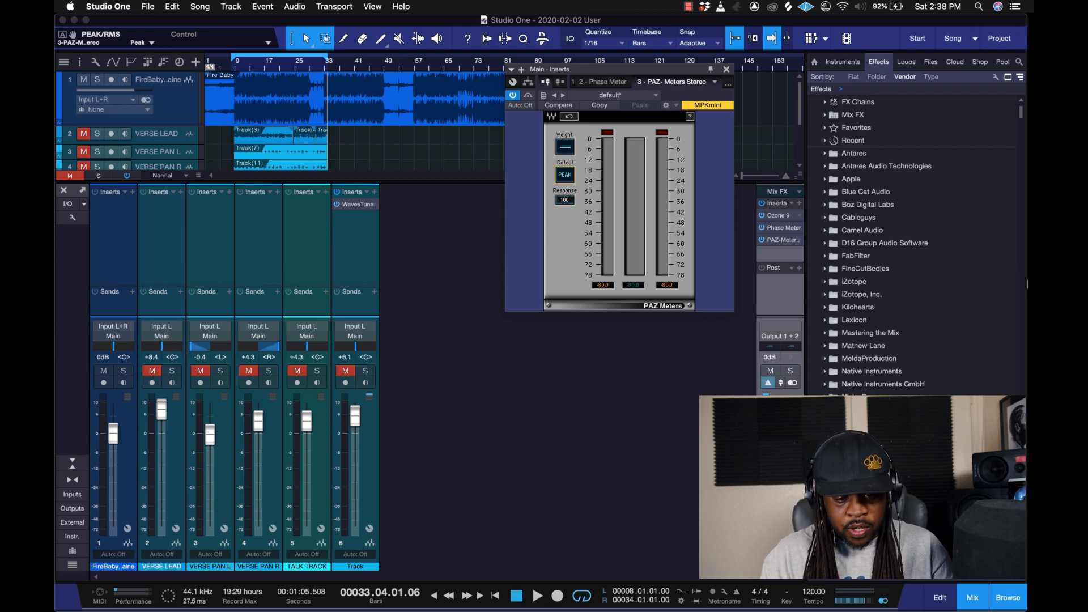
left_click(565, 175)
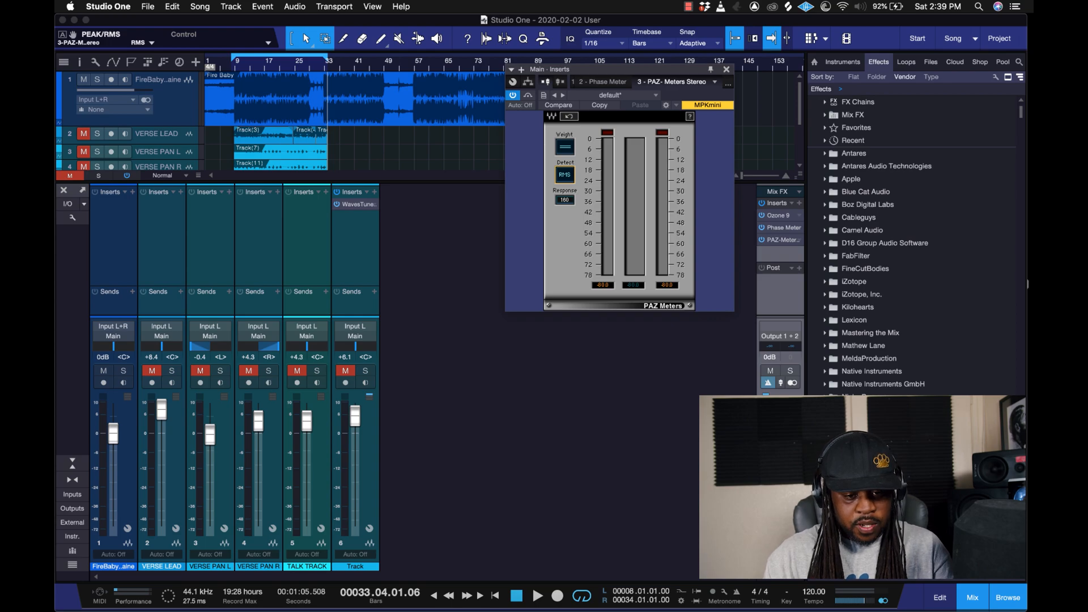
Move the PAZ Meters window below the beat waveform and play the beat to check its RMS level.
left_click_drag(629, 69, 631, 145)
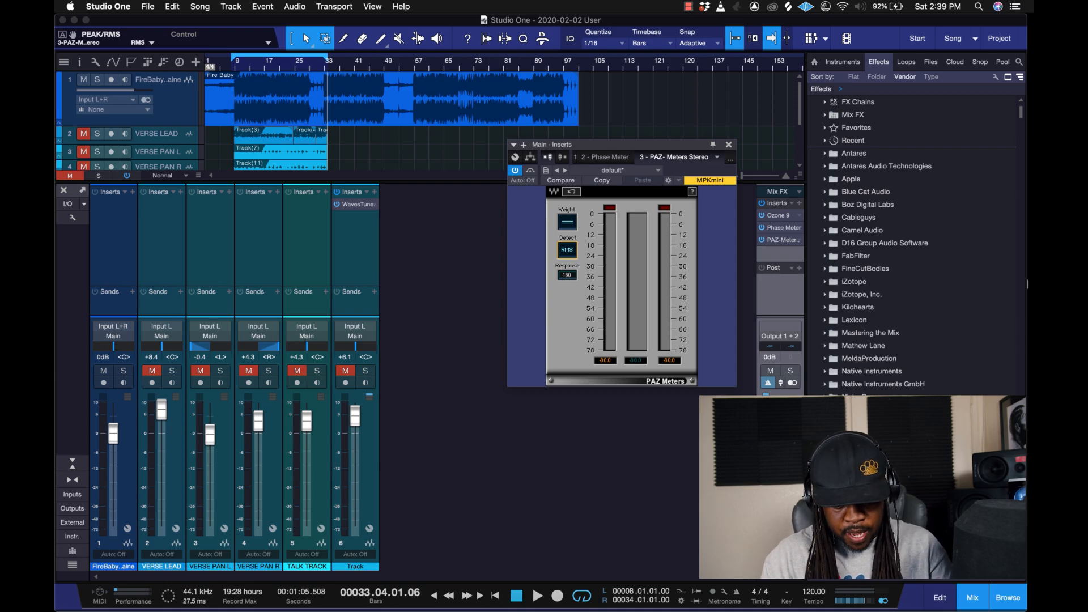
key("space")
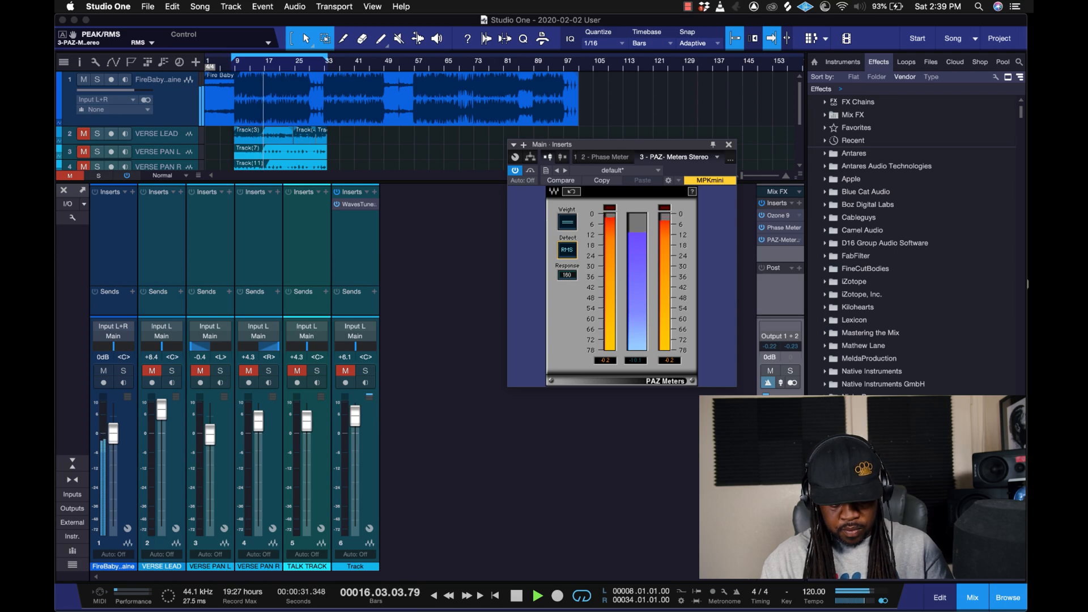
key("space")
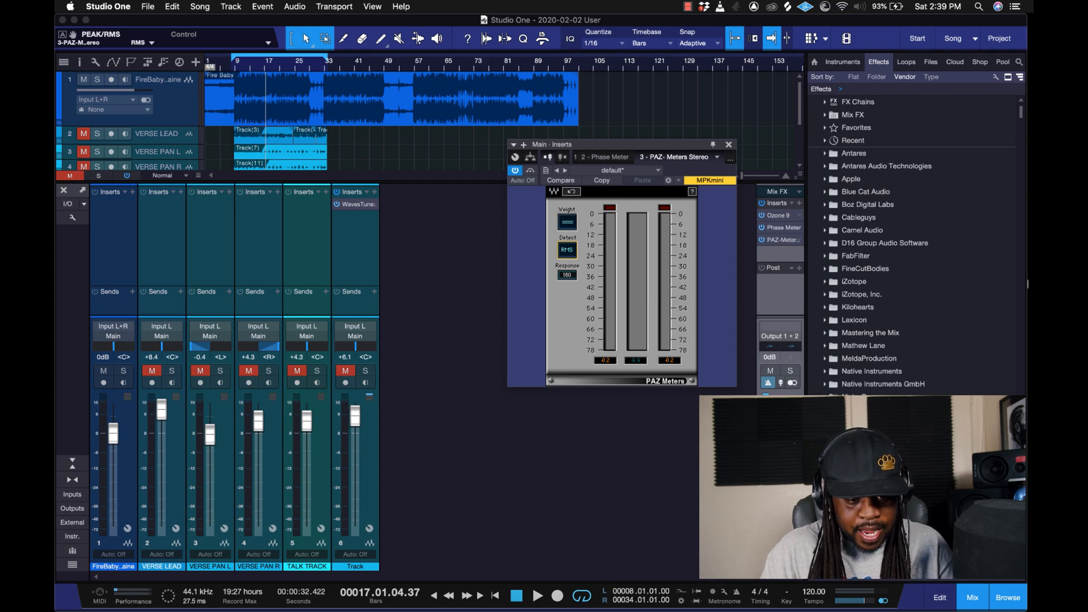
Lower the gain of the beat's audio event in the arrangement and close its channel window.
left_click(399, 86)
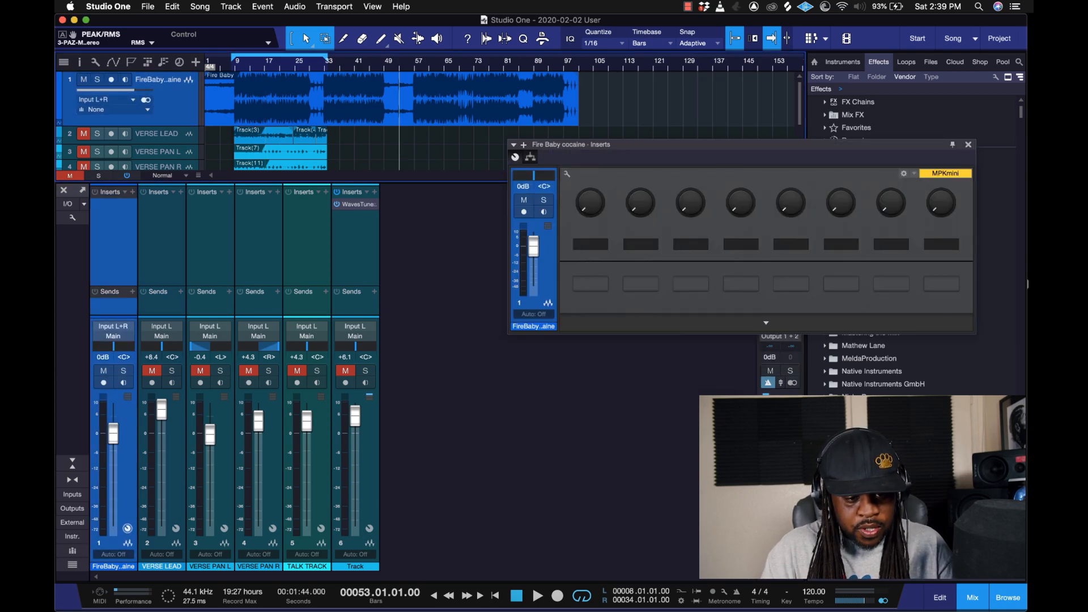
left_click_drag(412, 75, 412, 79)
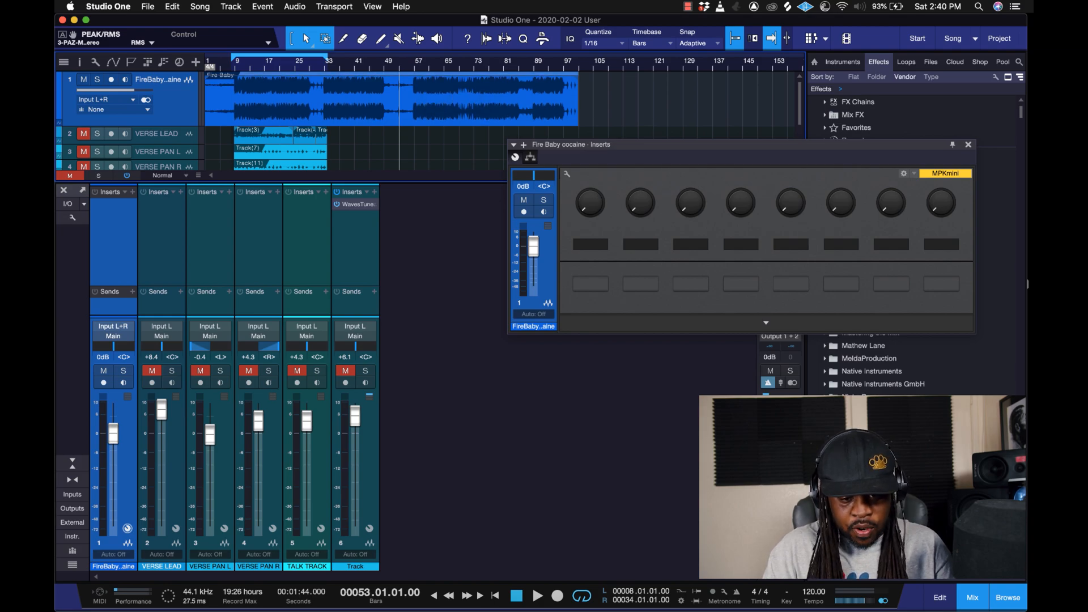
key("F11")
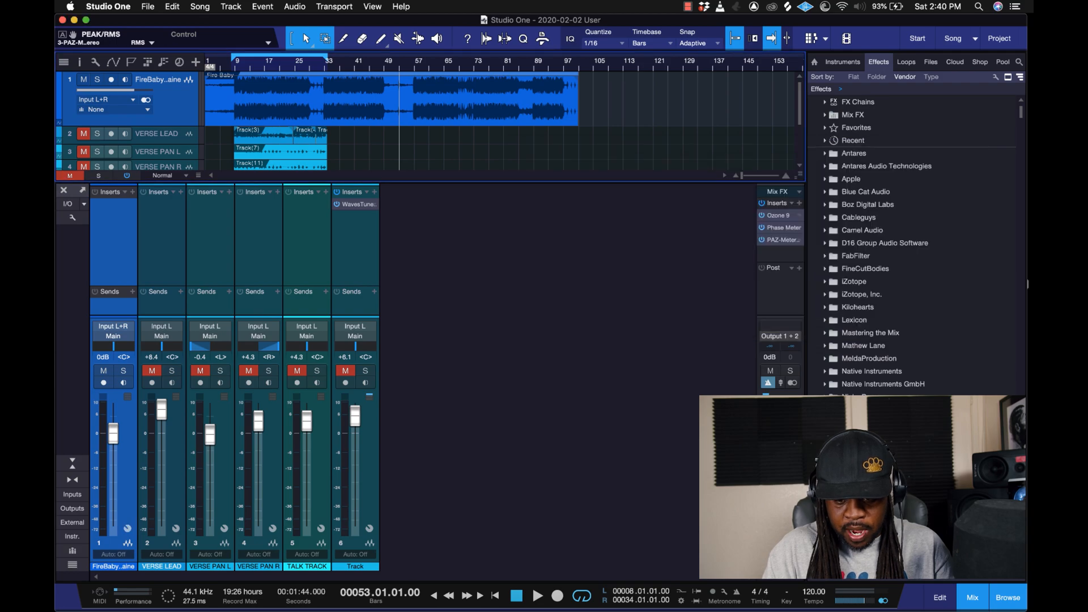
Reopen PAZ Meters on the main bus and play the beat from about bar 8 to recheck its RMS level.
double_click(783, 240)
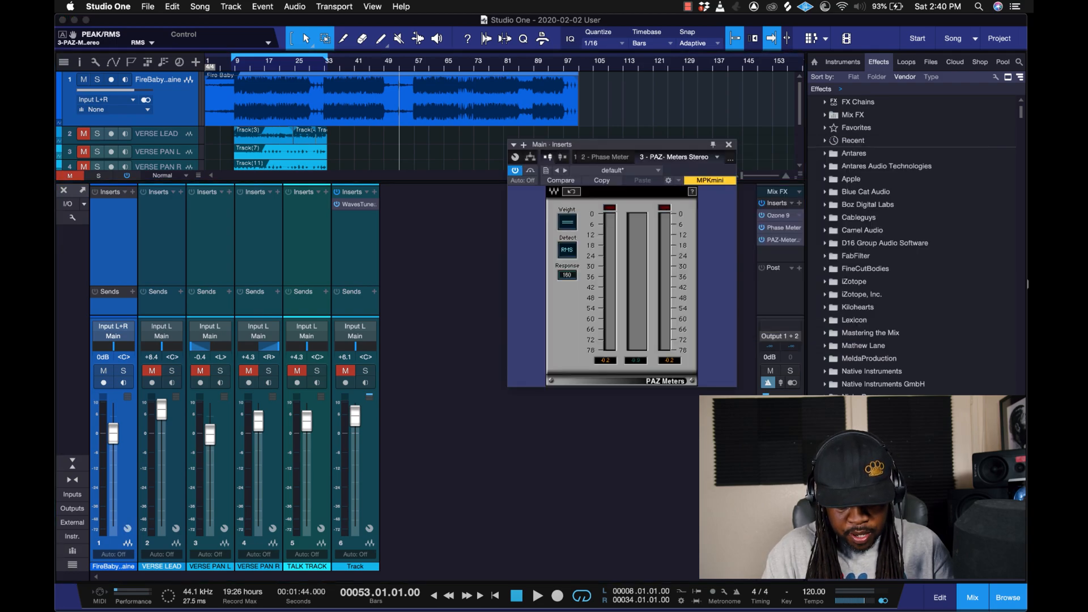
key("space")
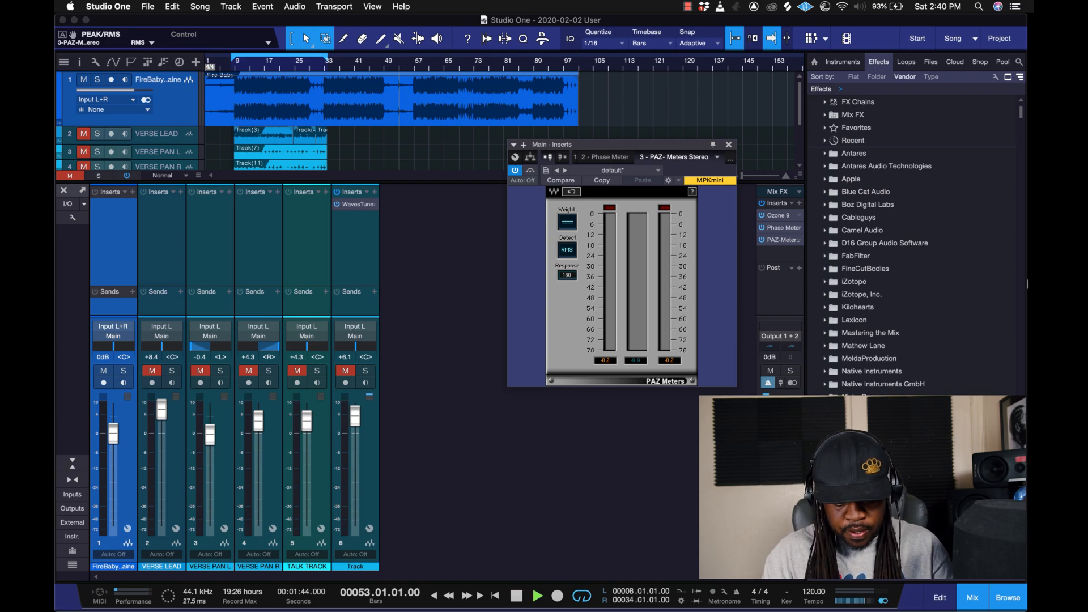
left_click(235, 61)
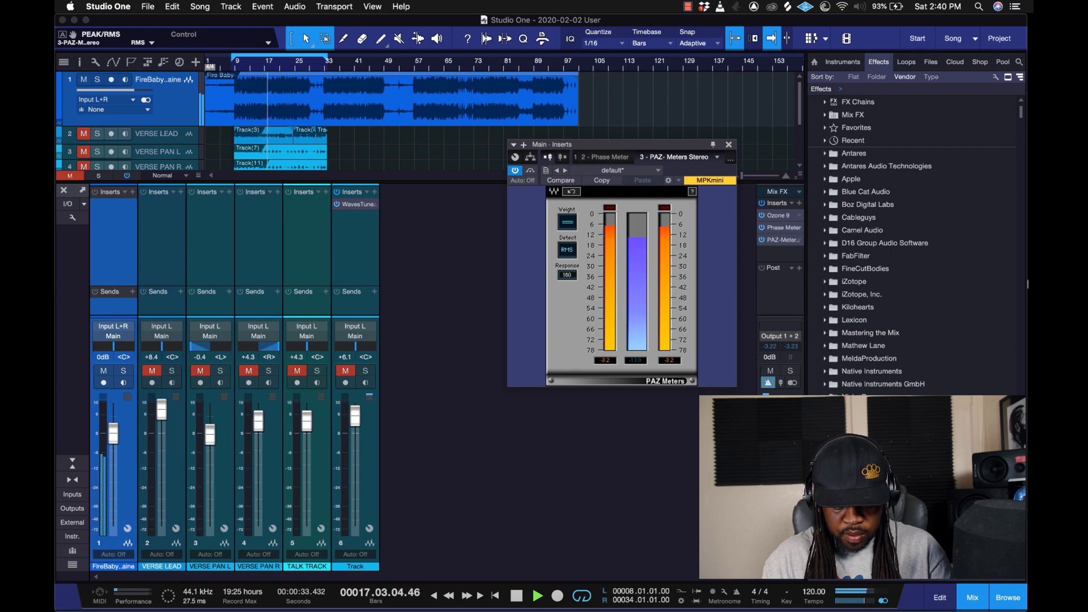
key("space")
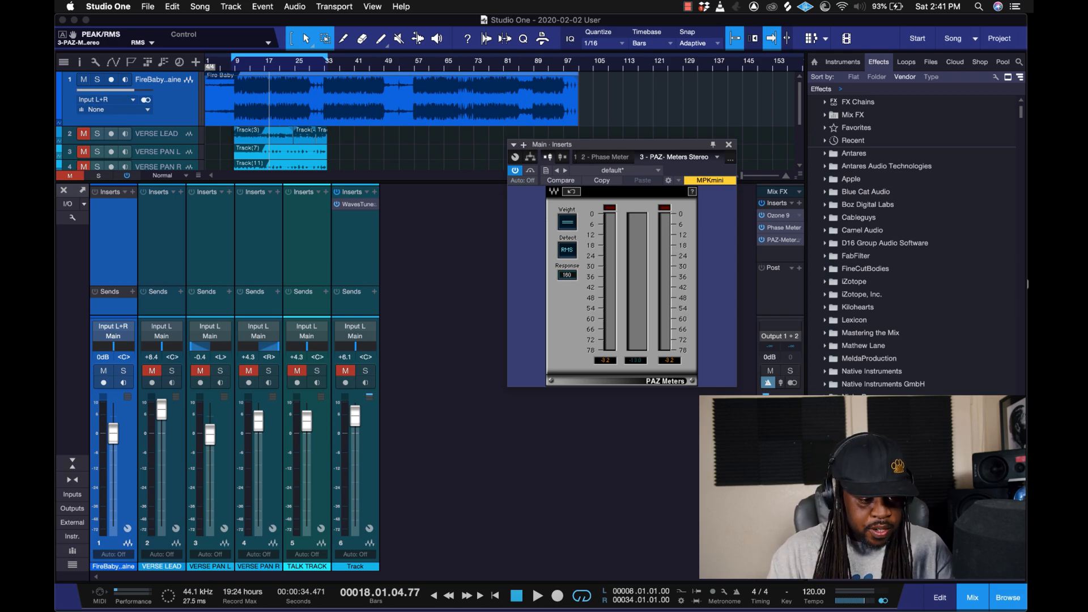
Find EMO-Q4 Stereo among the Waves effects and insert it on the beat channel.
scroll(1027, 283, "down", 5)
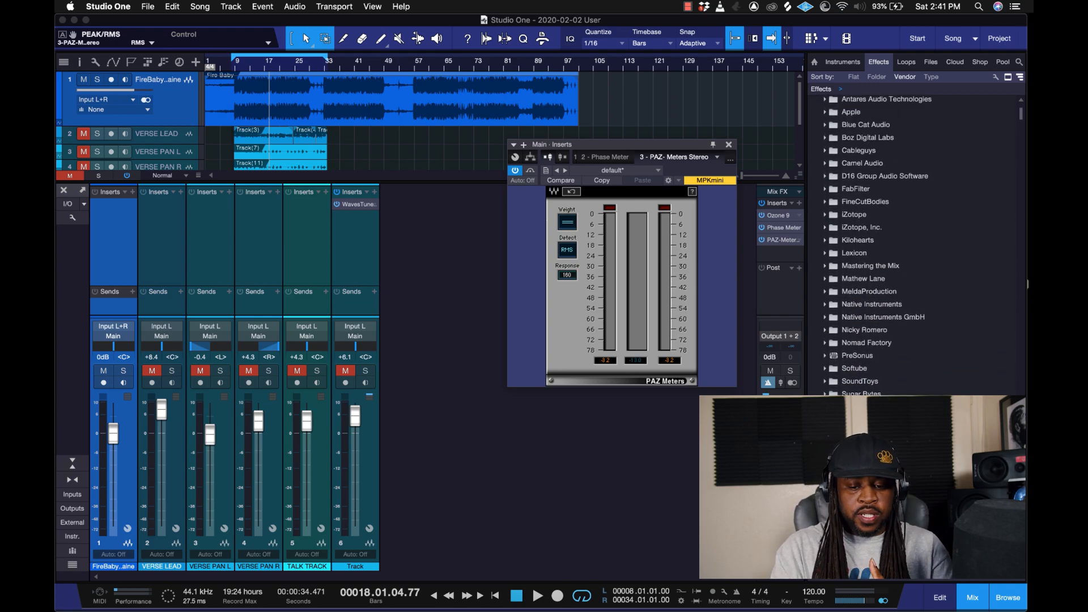
scroll(1027, 283, "up", 3)
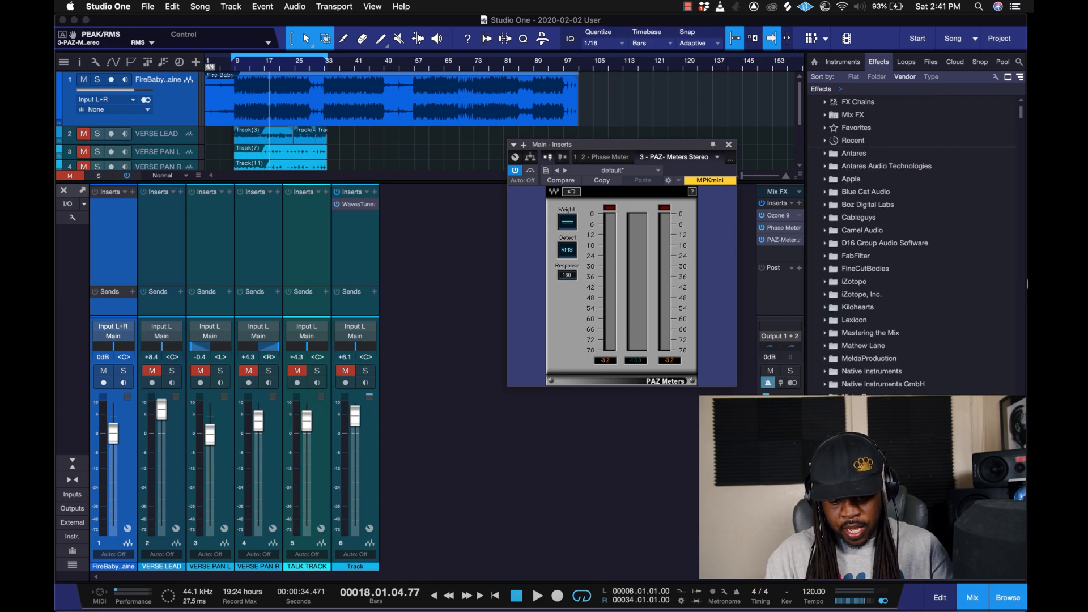
scroll(1026, 284, "down", 6)
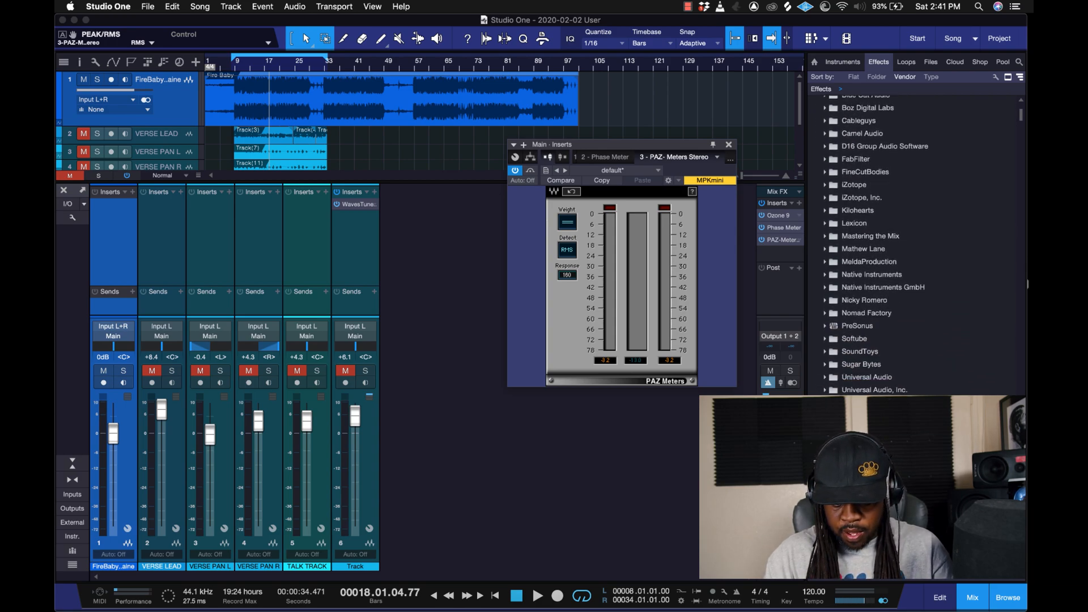
scroll(1026, 284, "down", 10)
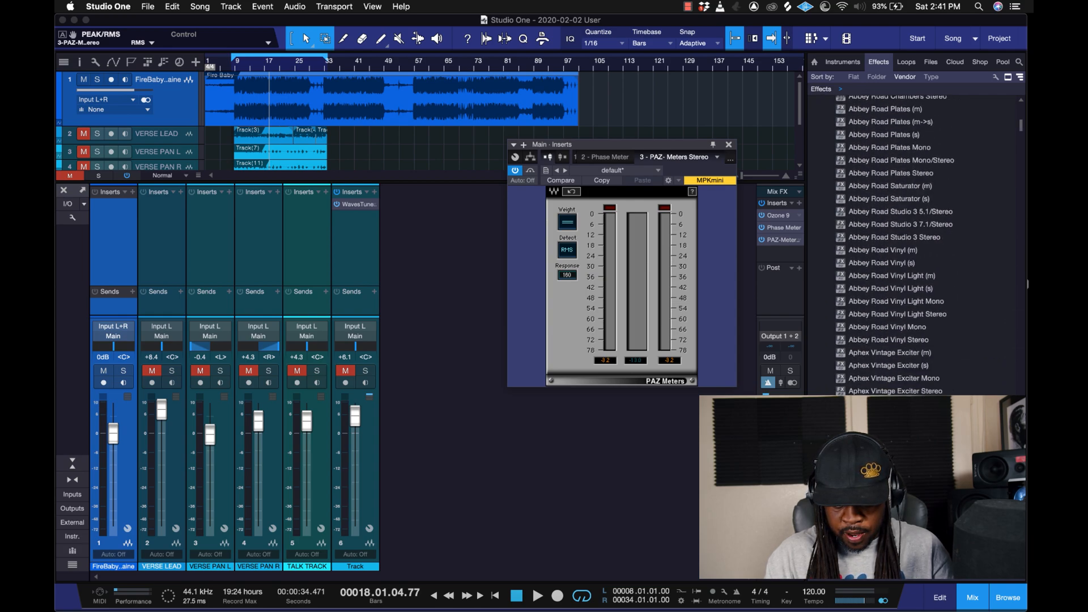
scroll(1027, 283, "down", 1)
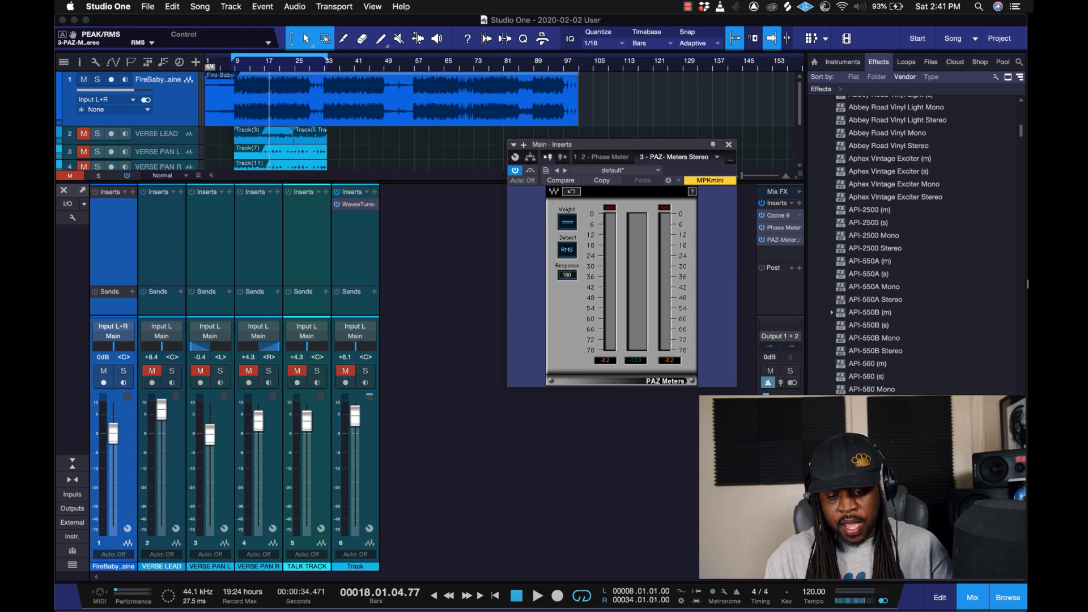
scroll(1027, 283, "up", 1)
scroll(1027, 284, "up", 20)
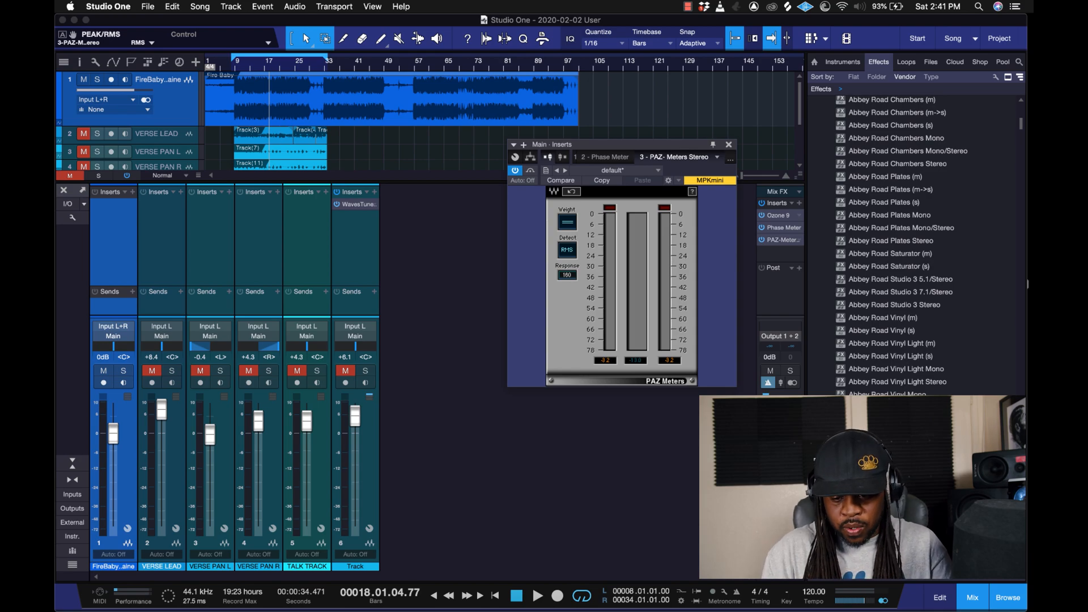
scroll(1027, 283, "down", 11)
scroll(1027, 283, "down", 8)
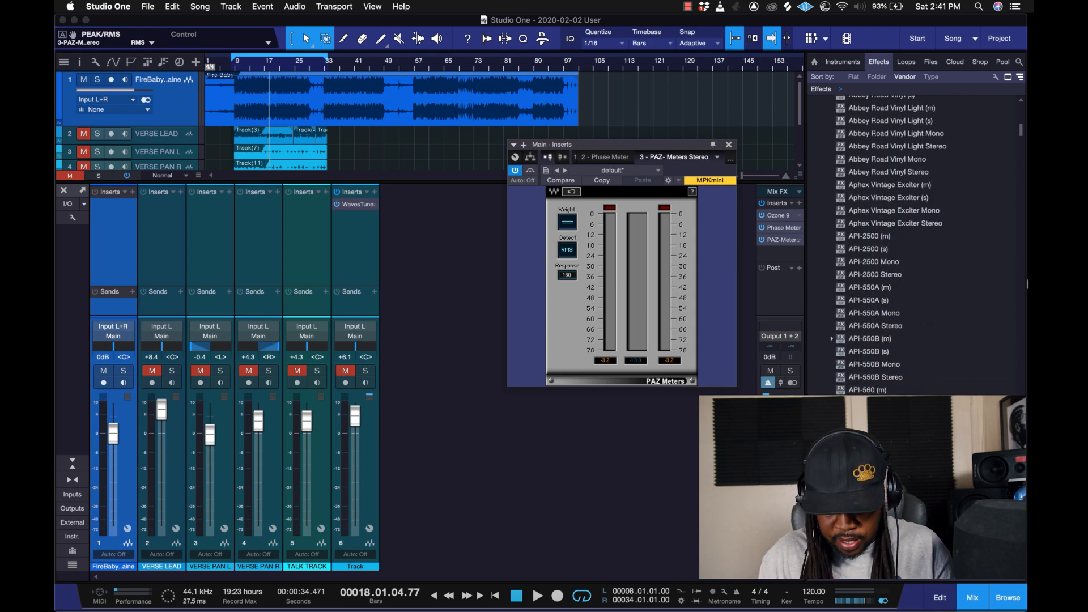
scroll(1026, 283, "down", 7)
scroll(915, 243, "up", 20)
scroll(915, 243, "down", 20)
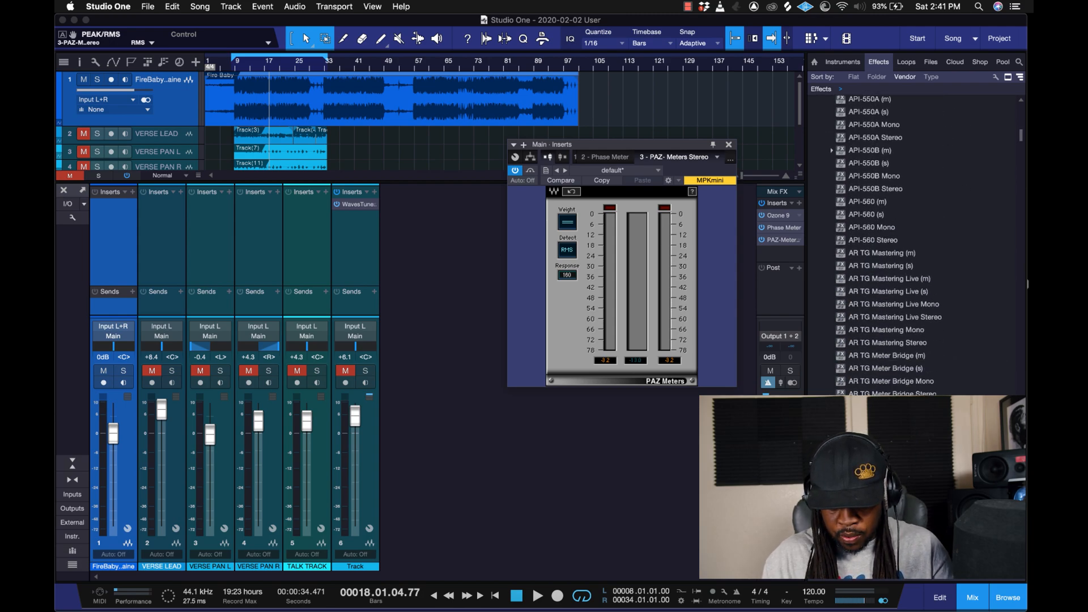
scroll(915, 244, "up", 20)
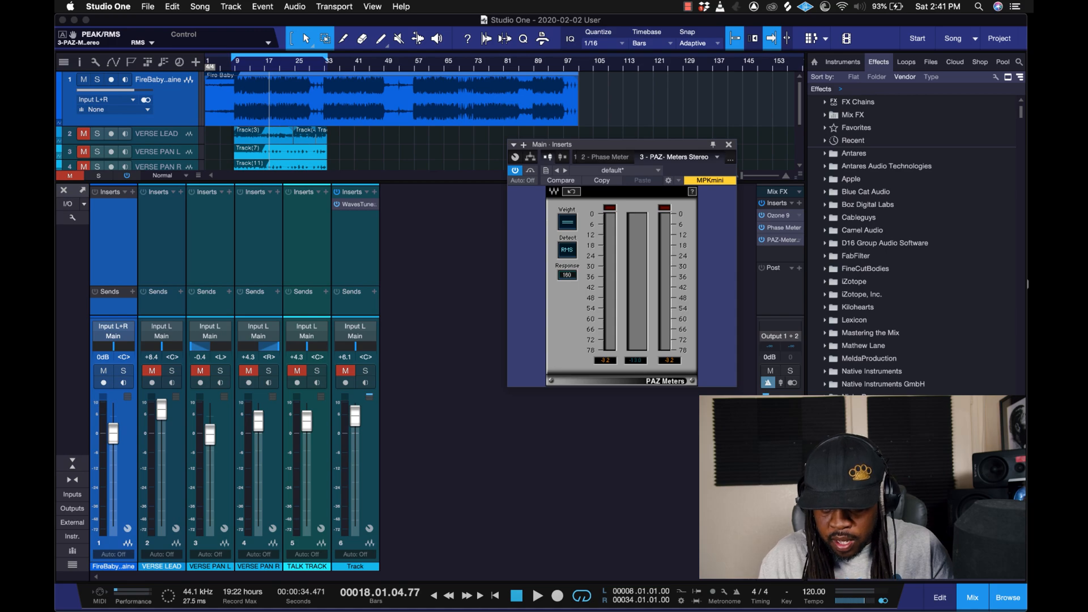
scroll(1026, 283, "down", 16)
scroll(1027, 283, "down", 20)
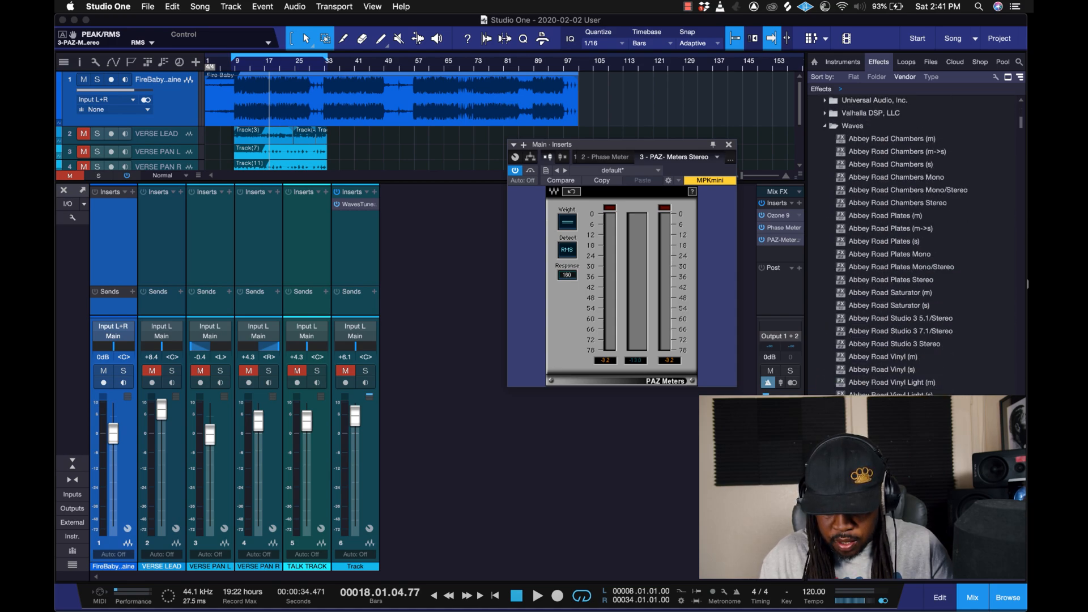
scroll(1027, 284, "down", 20)
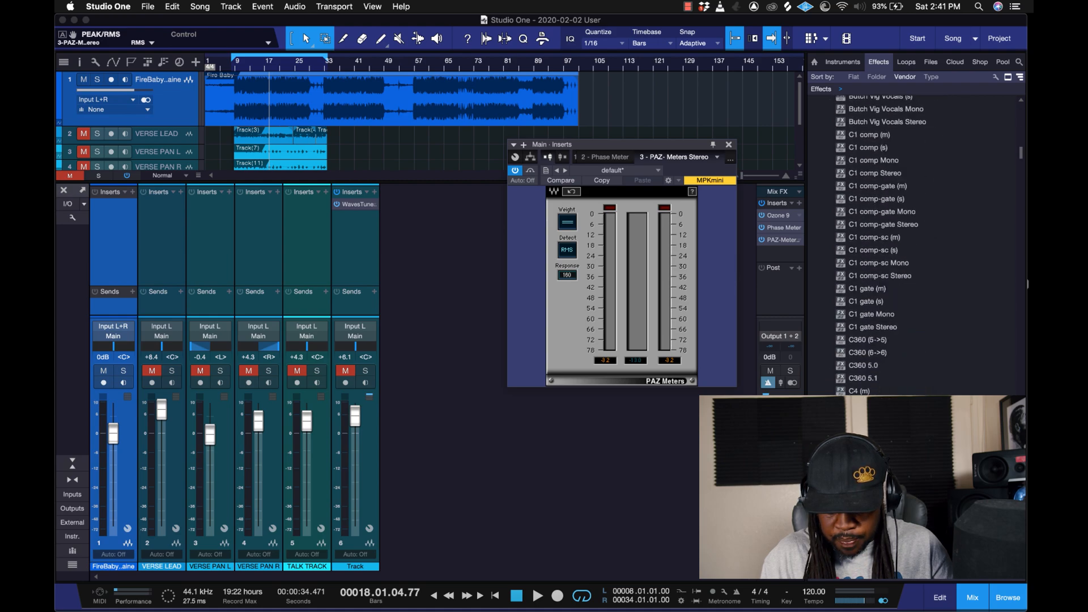
scroll(1027, 283, "down", 15)
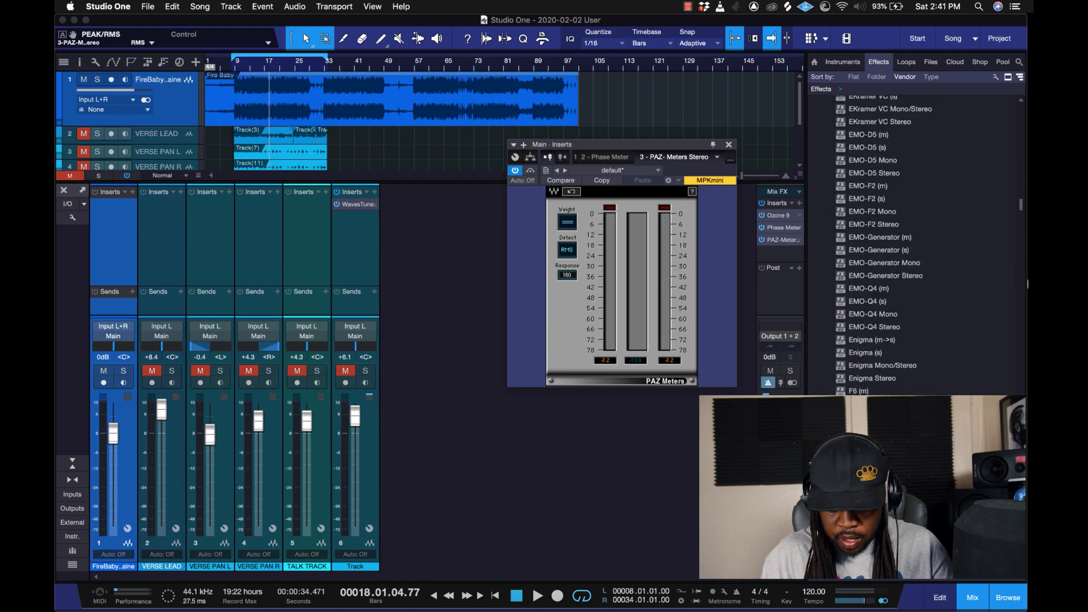
left_click_drag(875, 230, 129, 227)
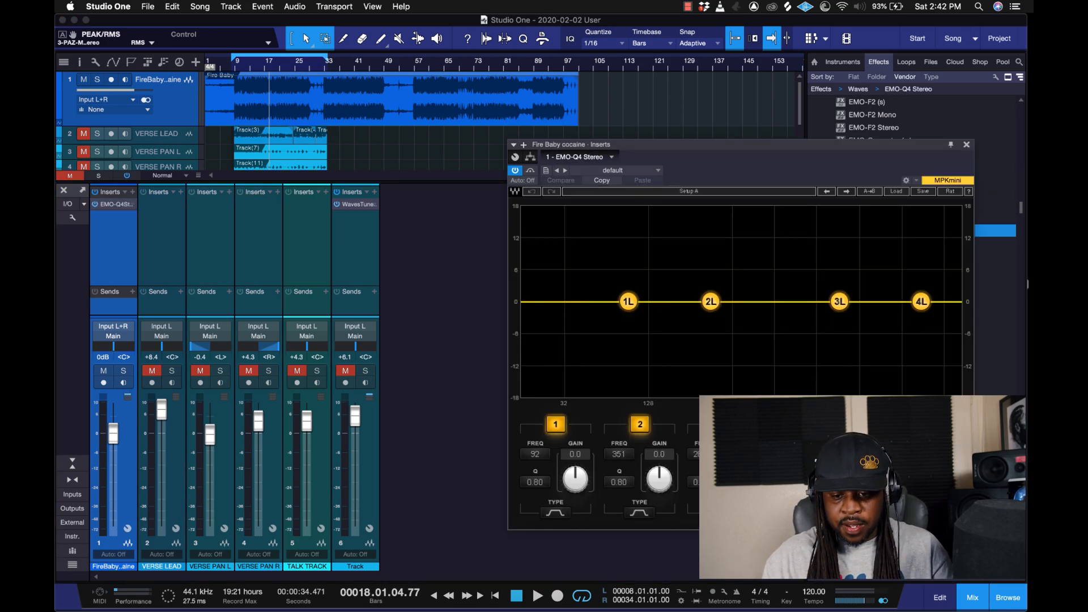
Set band 1 of the beat's EMO-Q4 to a high-pass filter at 24 Hz.
left_click_drag(737, 144, 773, 89)
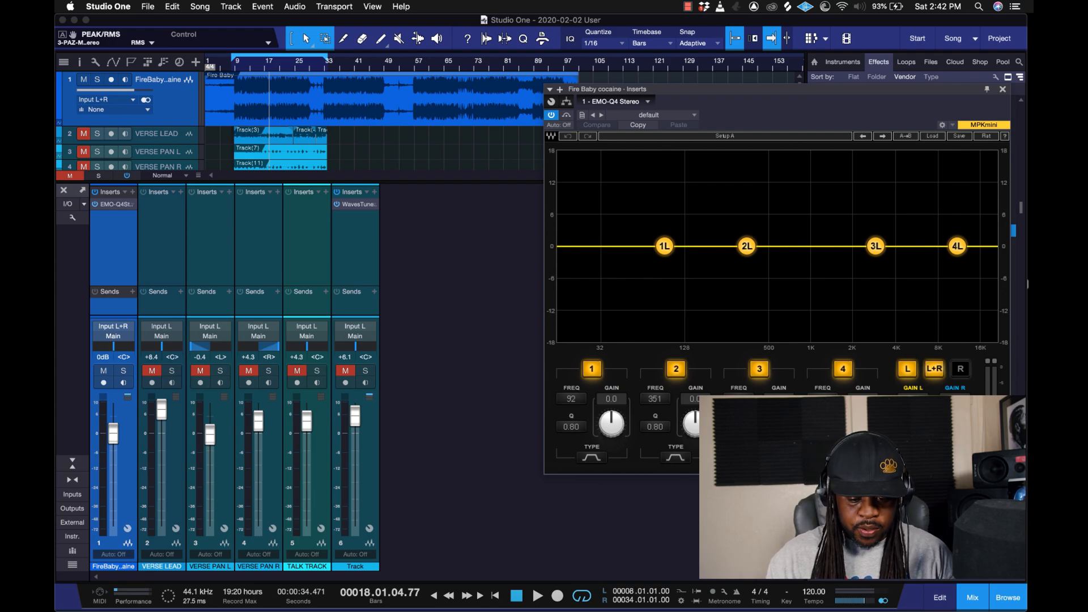
left_click(592, 457)
left_click(591, 457)
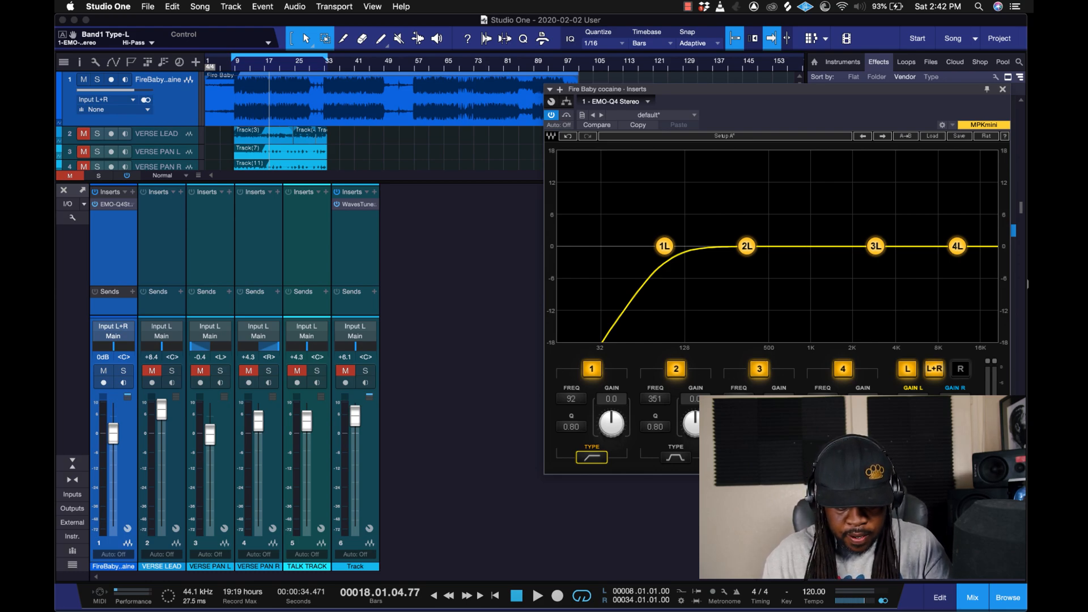
left_click_drag(571, 399, 571, 438)
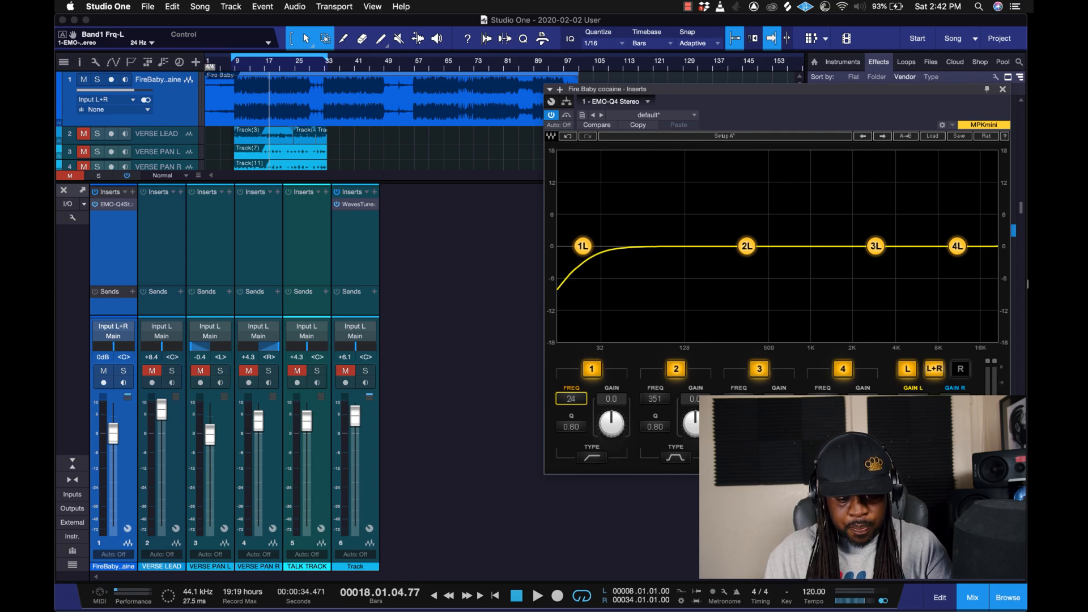
Play the beat with the low cut and check its RMS level in the main bus PAZ Meters.
key("space")
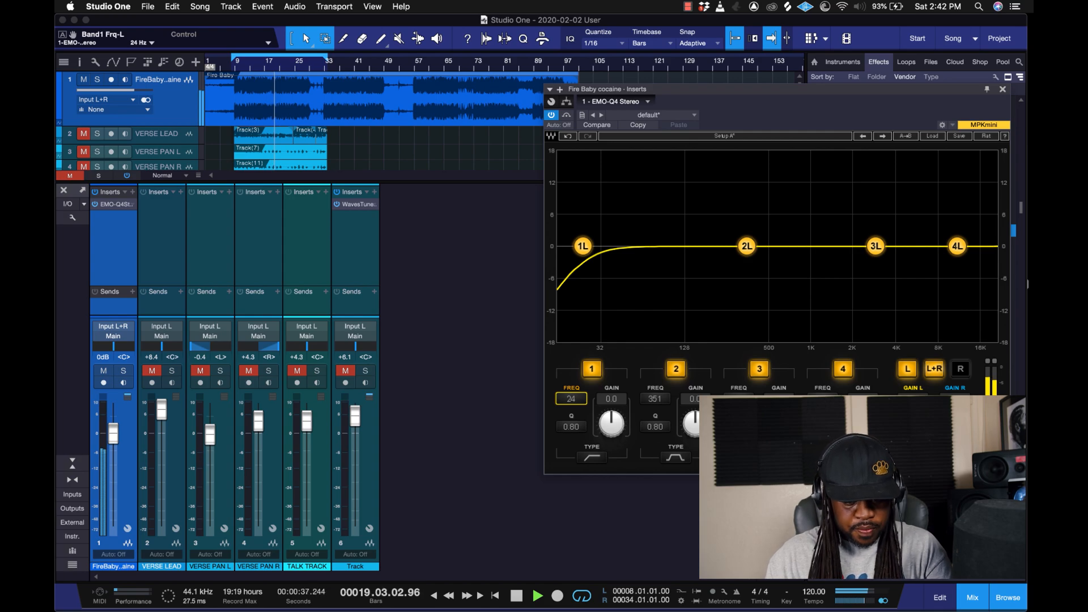
left_click_drag(708, 89, 327, 121)
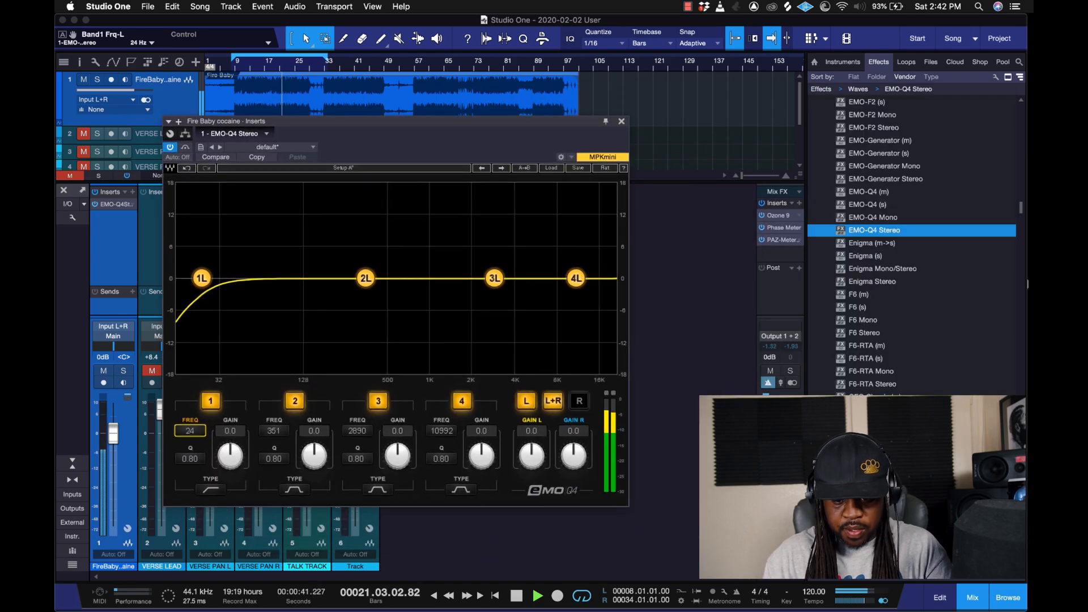
double_click(783, 240)
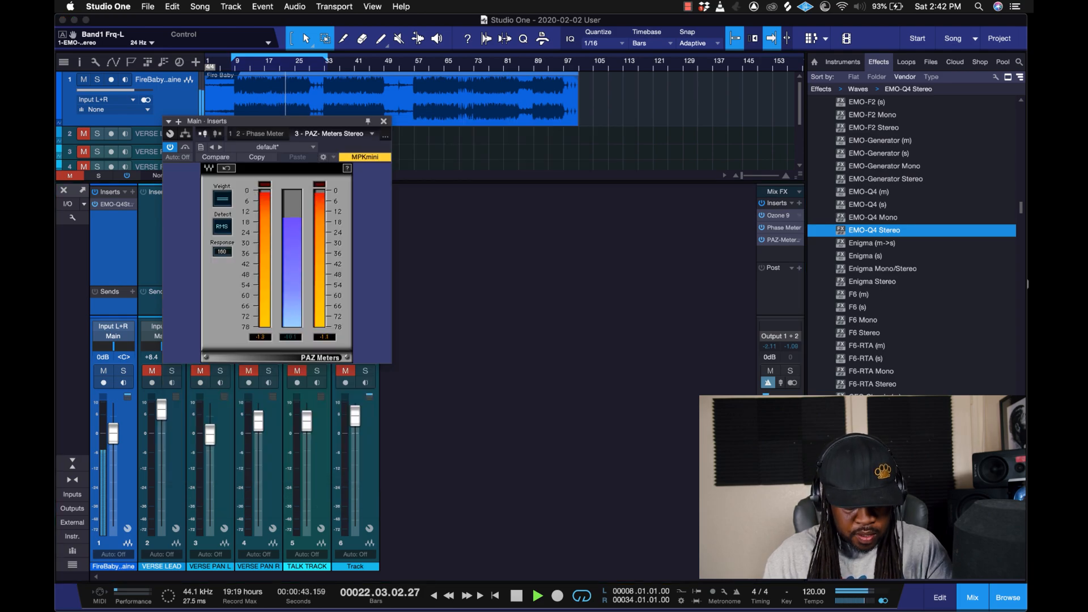
left_click_drag(272, 121, 585, 156)
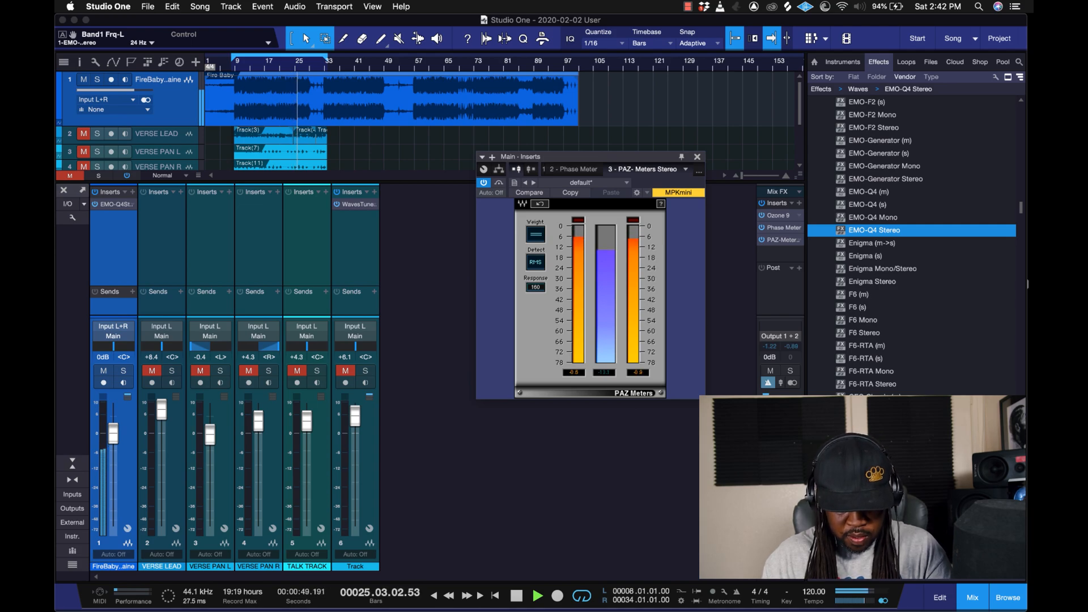
key("space")
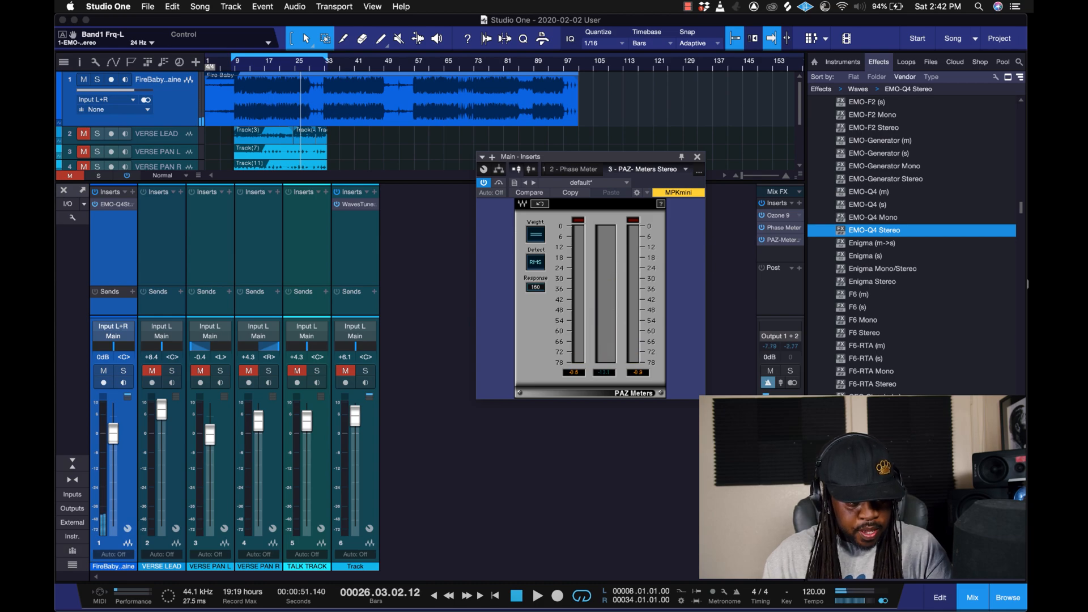
Set band 4 of the beat's EMO-Q4 to a high shelf at 5225 Hz with 1.3 dB gain, and audition it.
double_click(116, 204)
left_click_drag(623, 157, 239, 157)
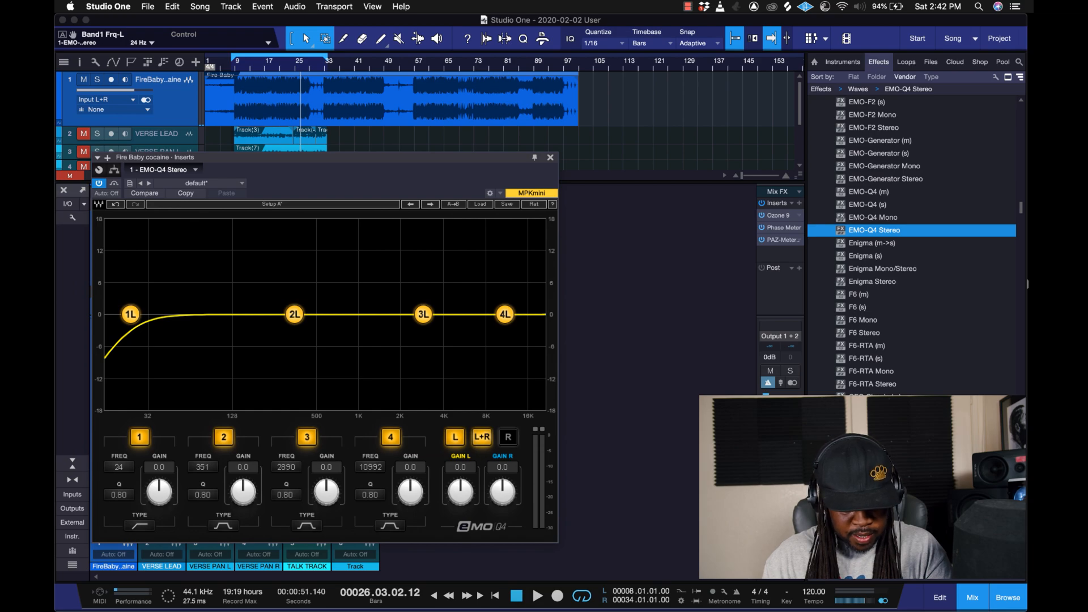
left_click_drag(505, 314, 491, 309)
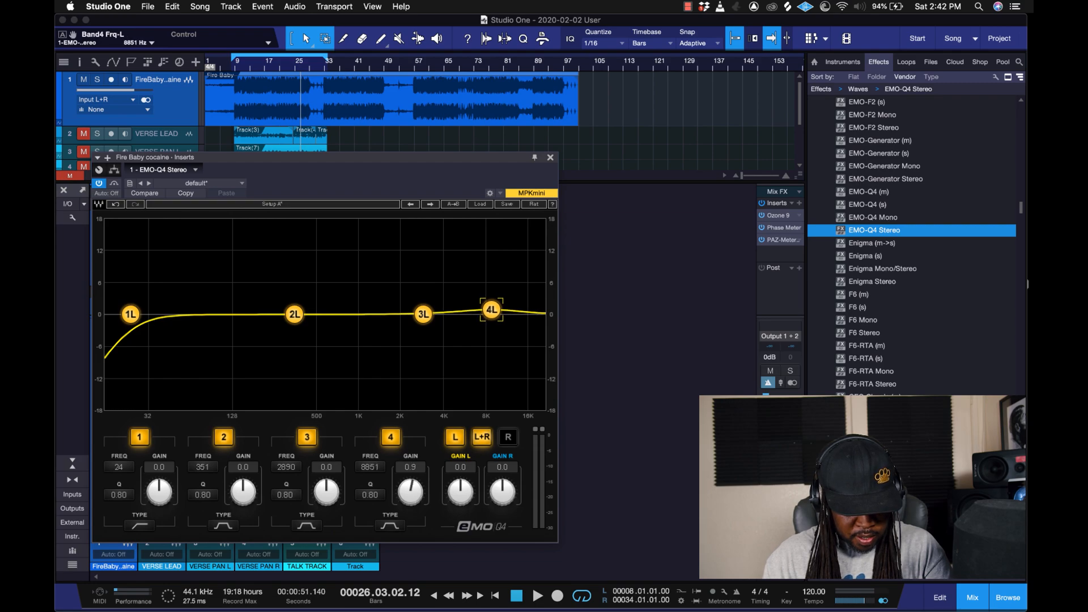
left_click(390, 525)
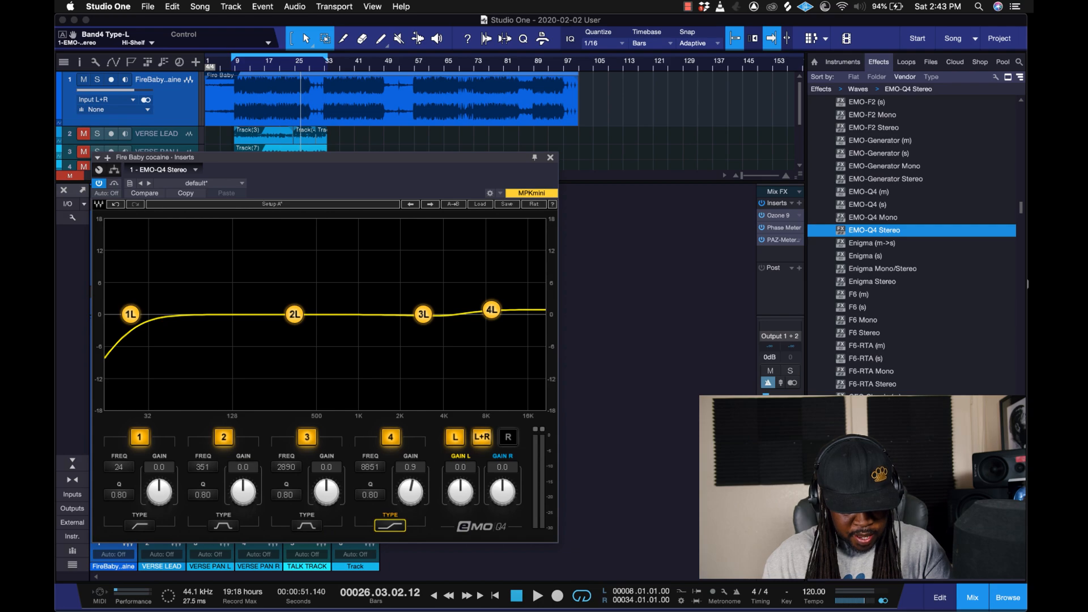
left_click_drag(491, 309, 459, 307)
key("space")
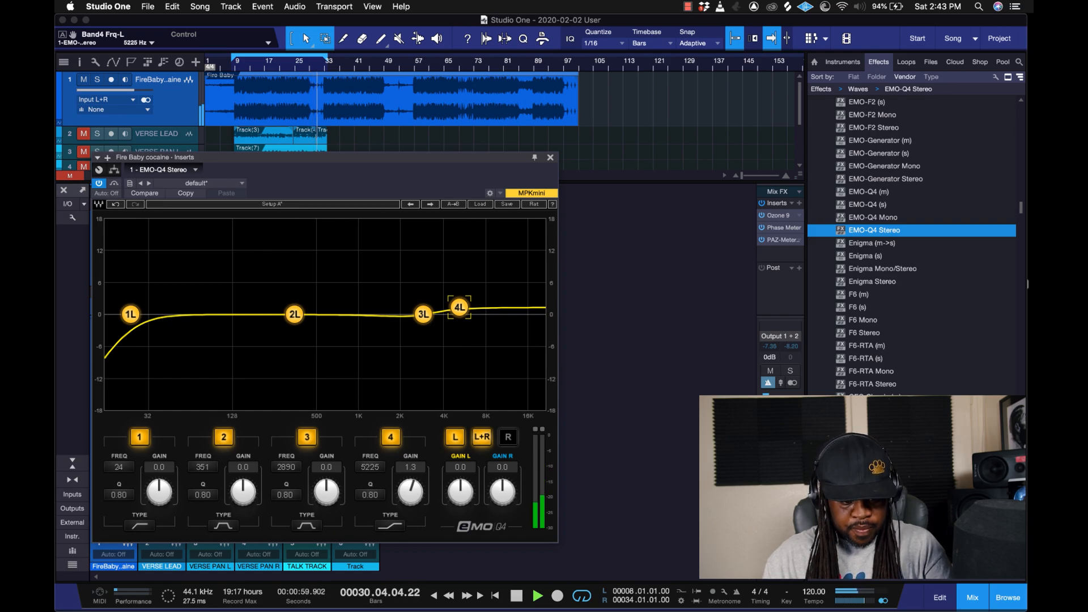
key("space")
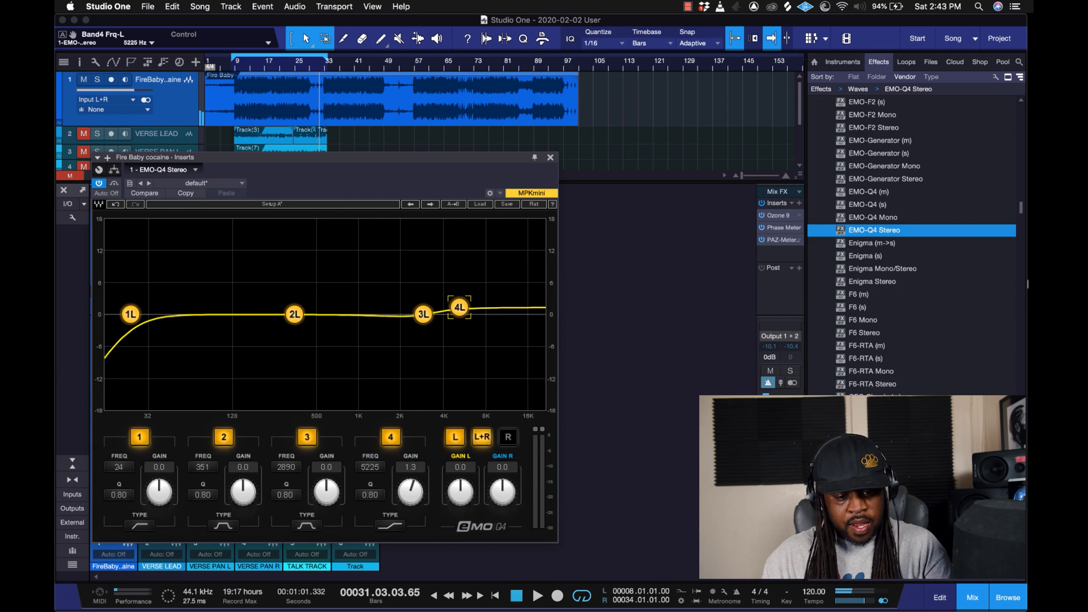
key("Escape")
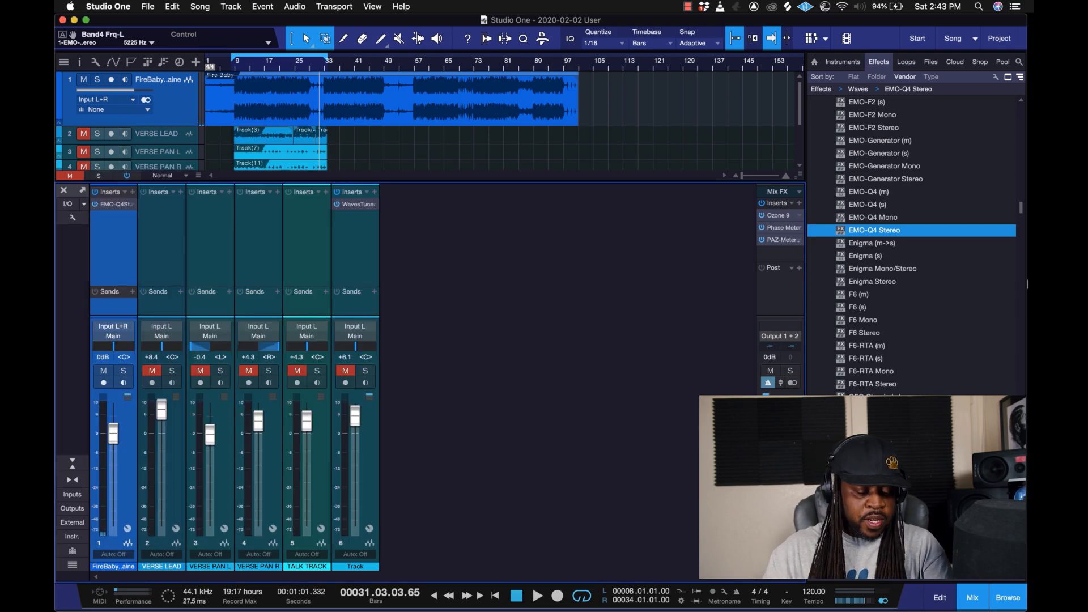
Insert the Waves Center Stereo effect on the beat channel after the EMO-Q4.
scroll(912, 244, "up", 10)
scroll(890, 244, "up", 15)
scroll(890, 244, "up", 10)
scroll(890, 244, "down", 10)
scroll(889, 243, "down", 5)
left_click_drag(871, 178, 114, 244)
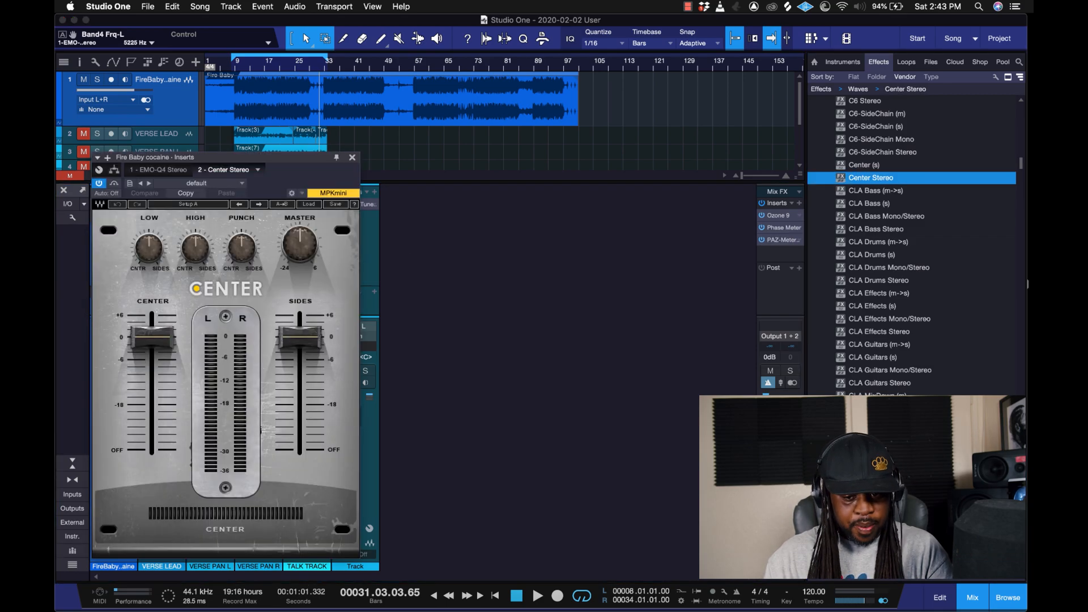
scroll(912, 244, "up", 10)
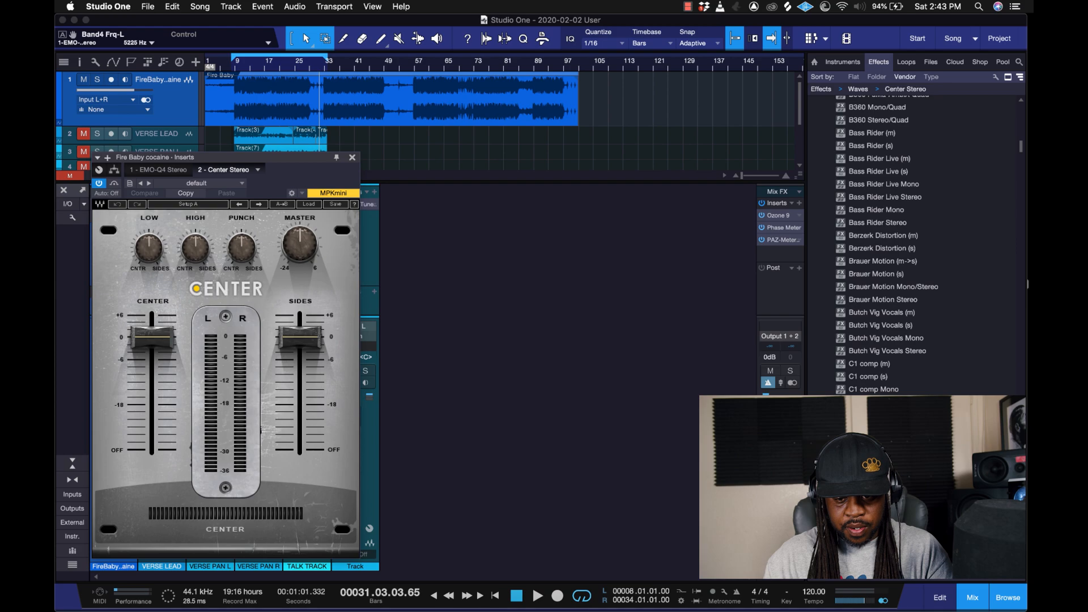
scroll(912, 244, "up", 15)
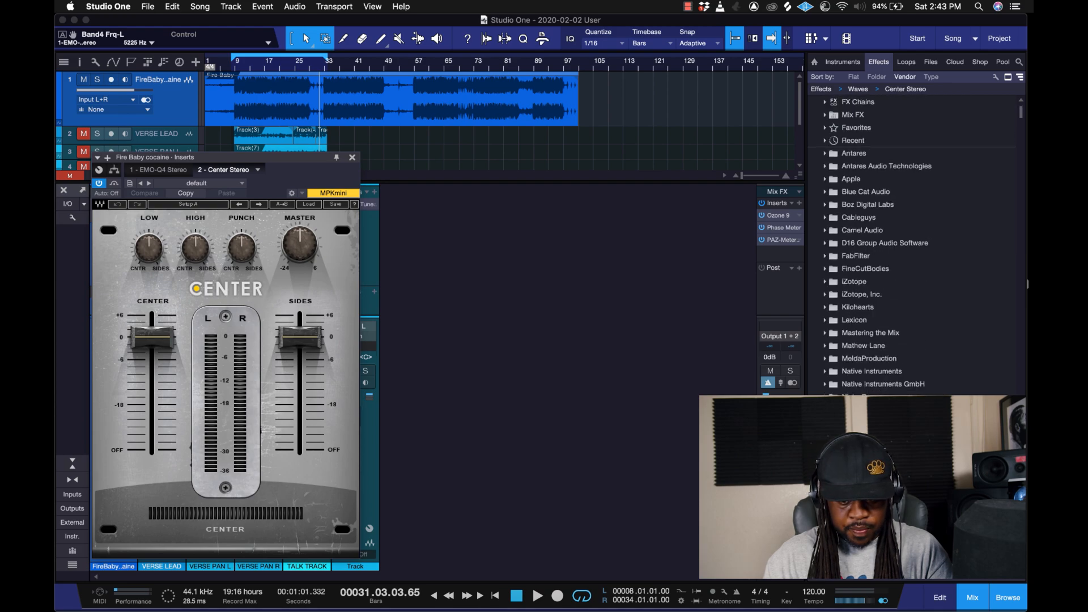
Set the Low control in the beat's Center plug-in to 25.6 and play the beat briefly.
left_click_drag(148, 248, 149, 248)
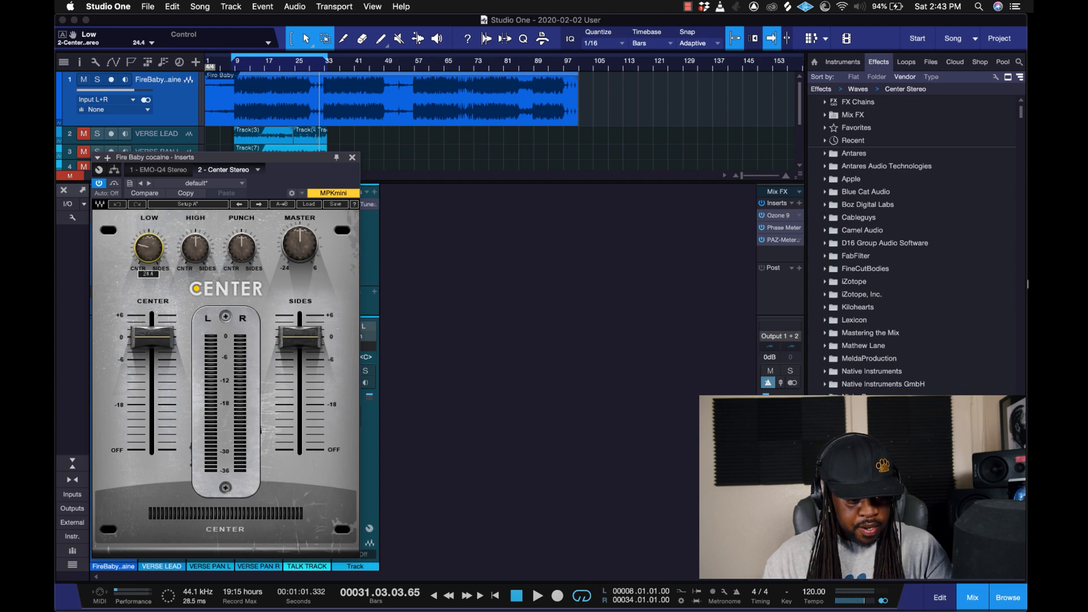
left_click_drag(148, 249, 149, 248)
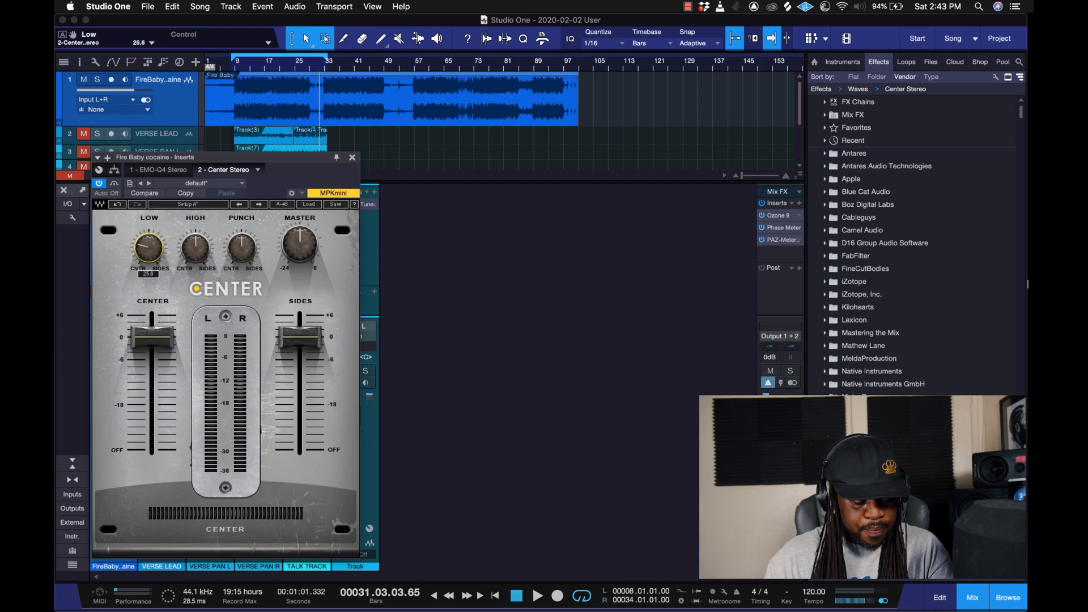
key("space")
key("space")
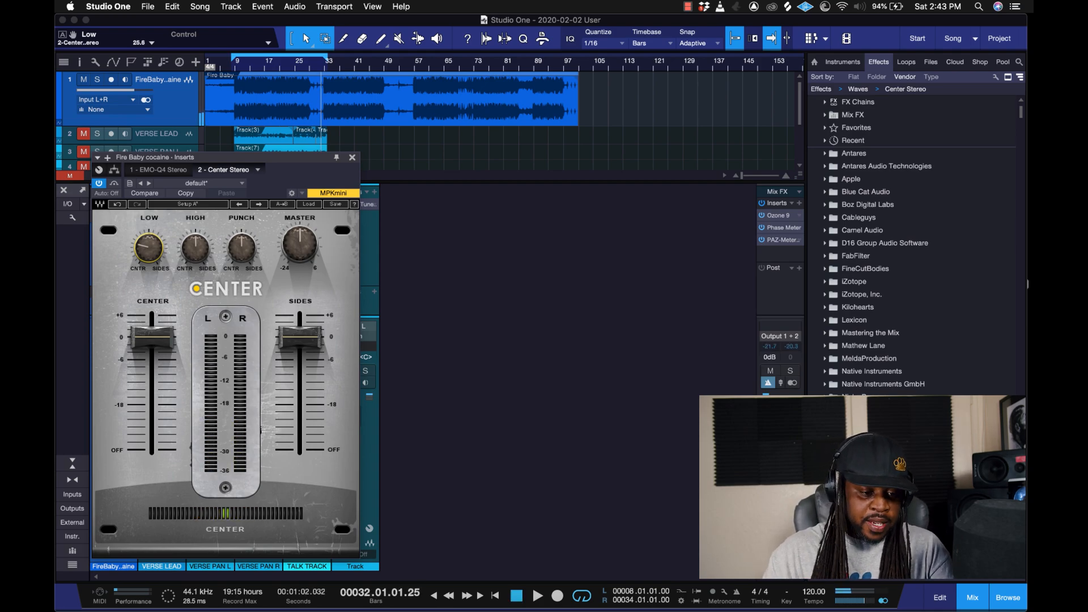
Play the beat with the Center processing and check its RMS level in the main bus PAZ Meters.
double_click(783, 239)
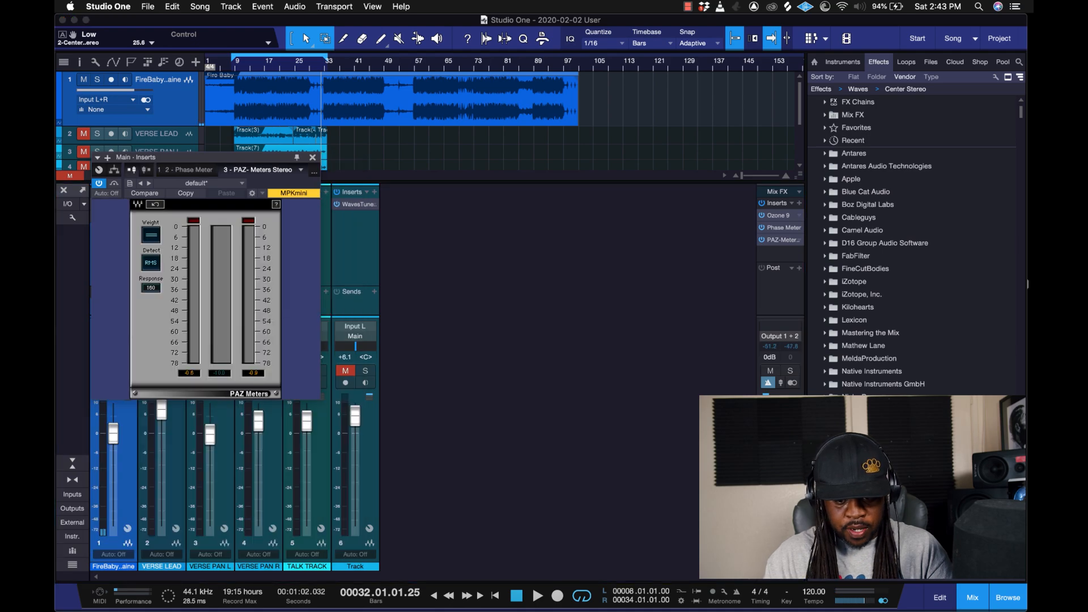
left_click_drag(198, 157, 567, 180)
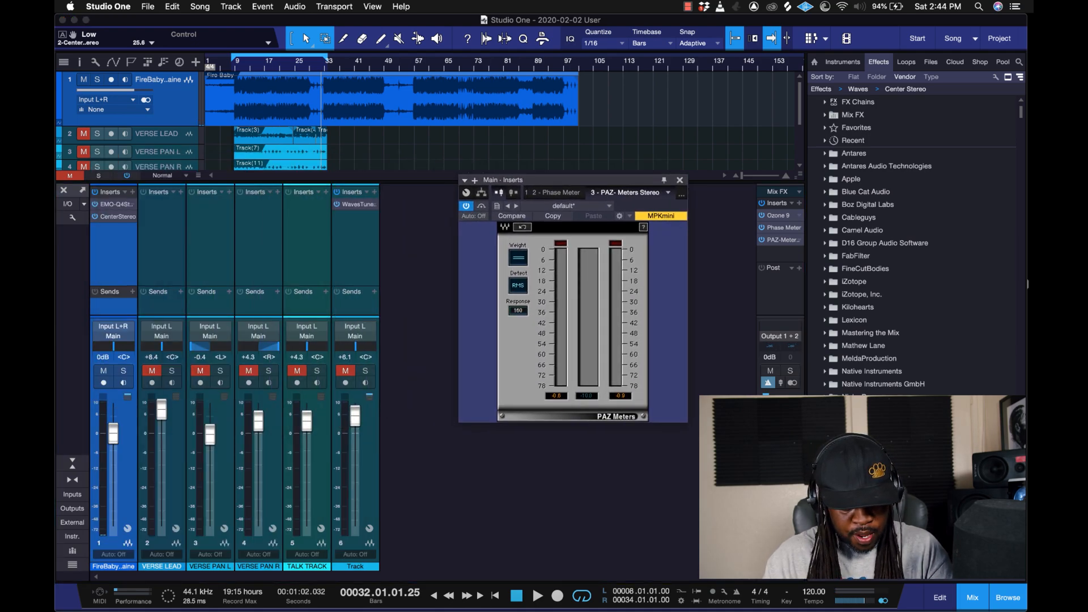
double_click(118, 217)
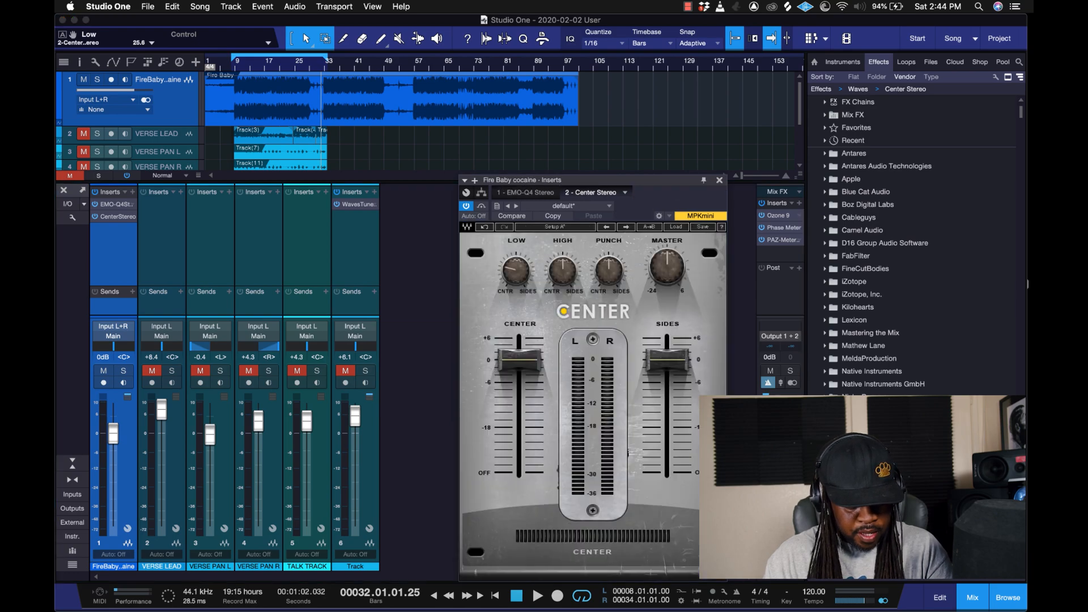
left_click_drag(544, 179, 261, 176)
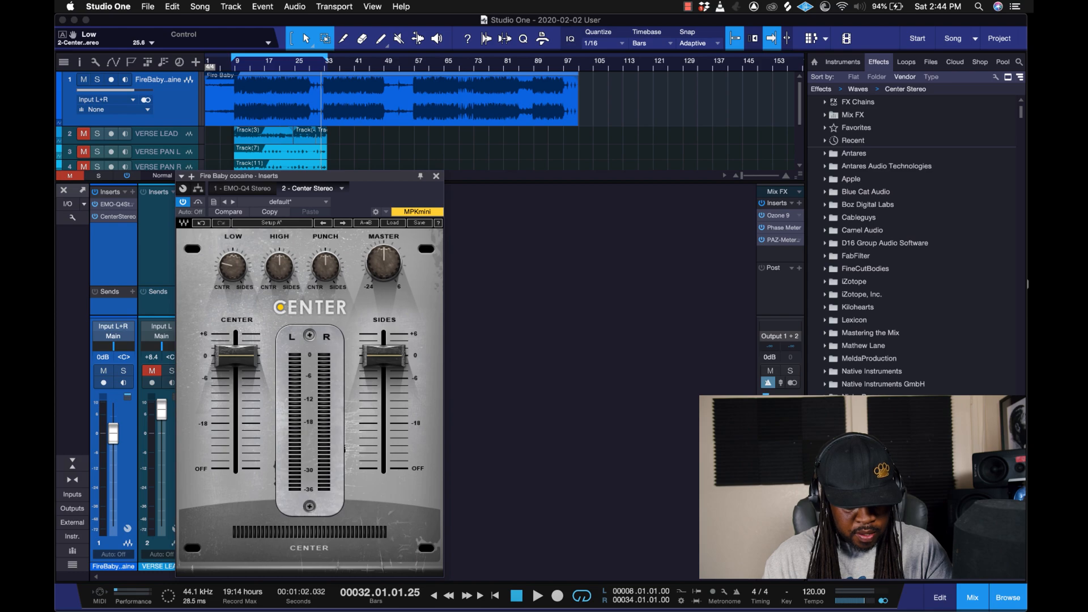
left_click(436, 176)
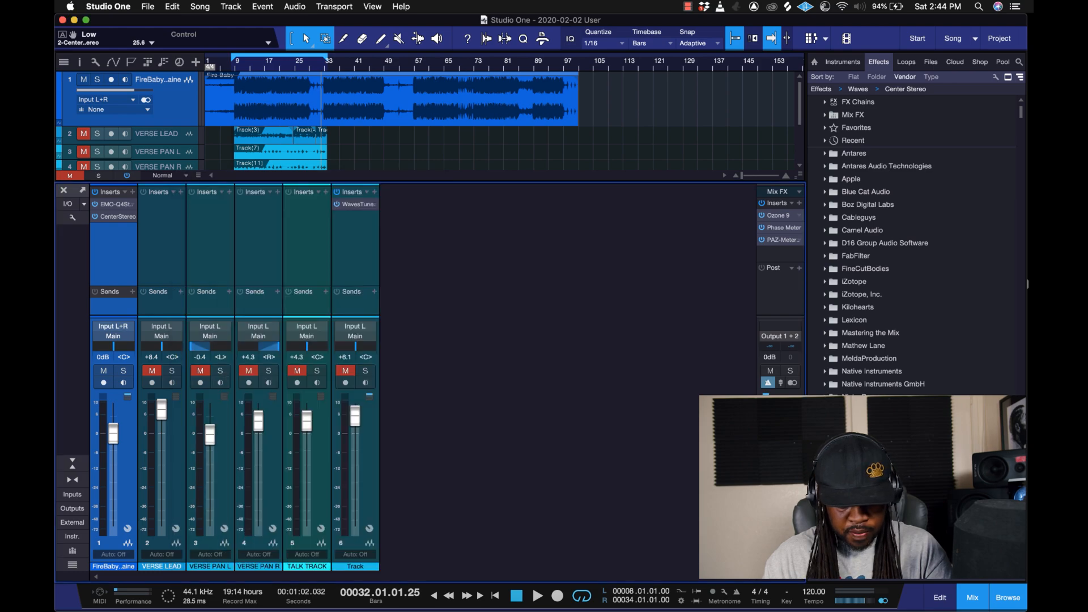
double_click(784, 240)
key("space")
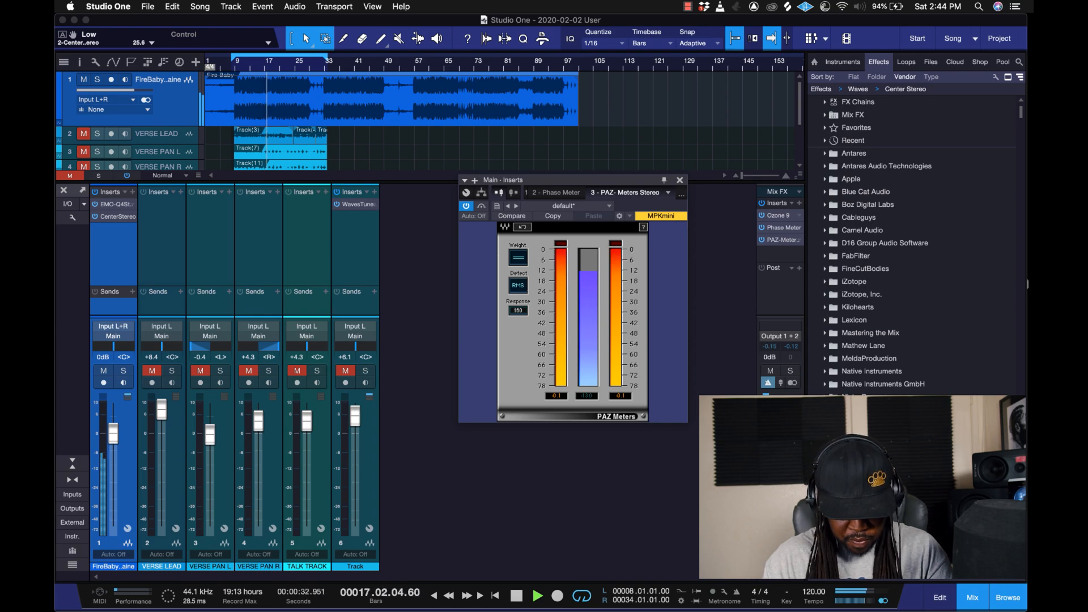
key("space")
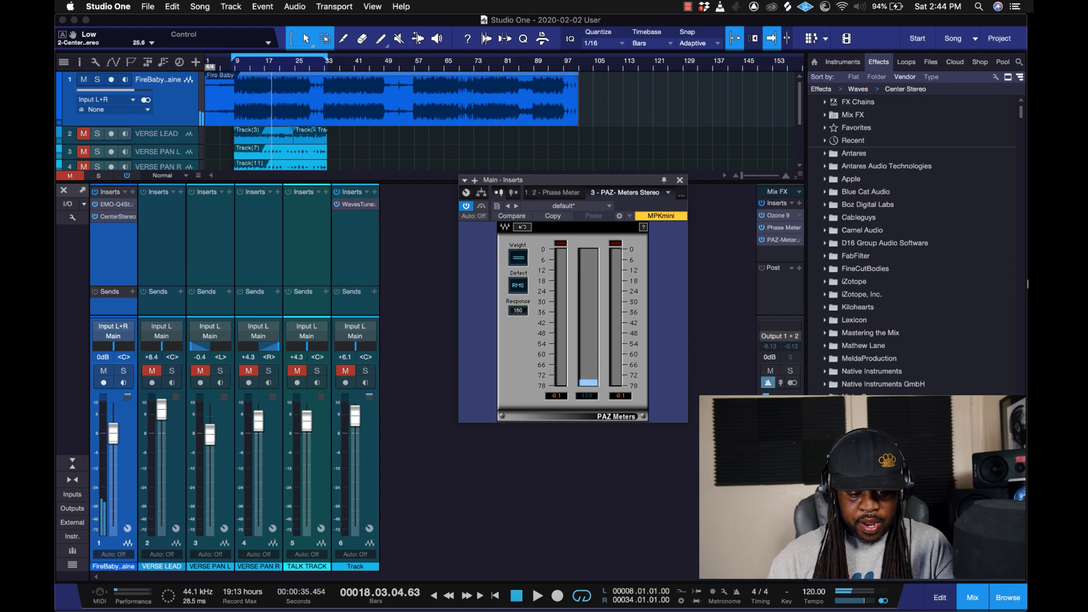
key("Escape")
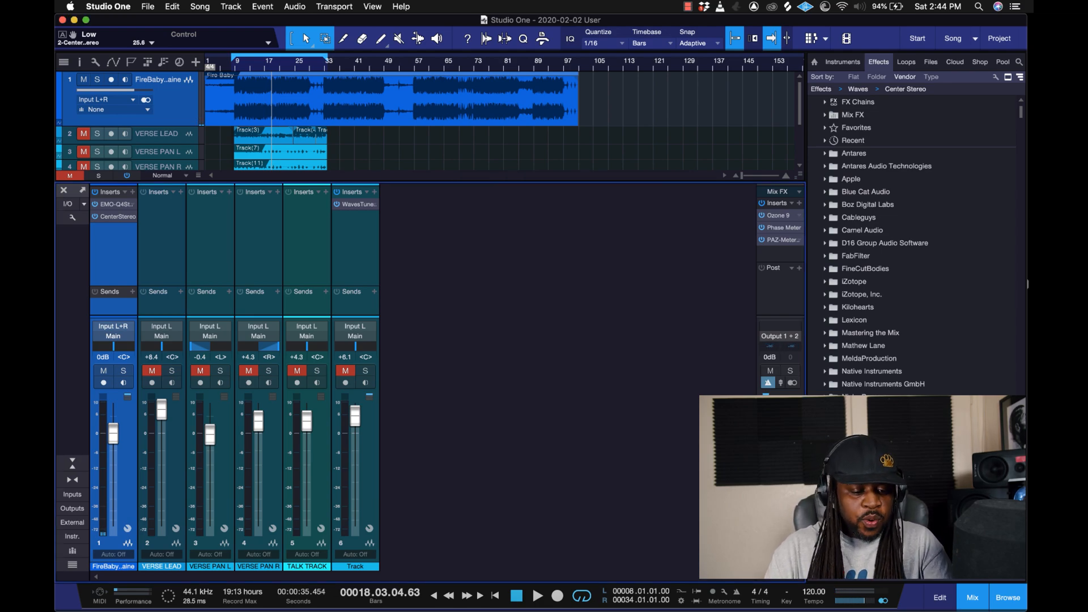
Unmute the VERSE LEAD channel, reset its volume to 0 dB, and audition it with the beat from about bar 9.
left_click(152, 370)
left_click_drag(161, 409, 161, 418)
left_click(161, 418, "alt")
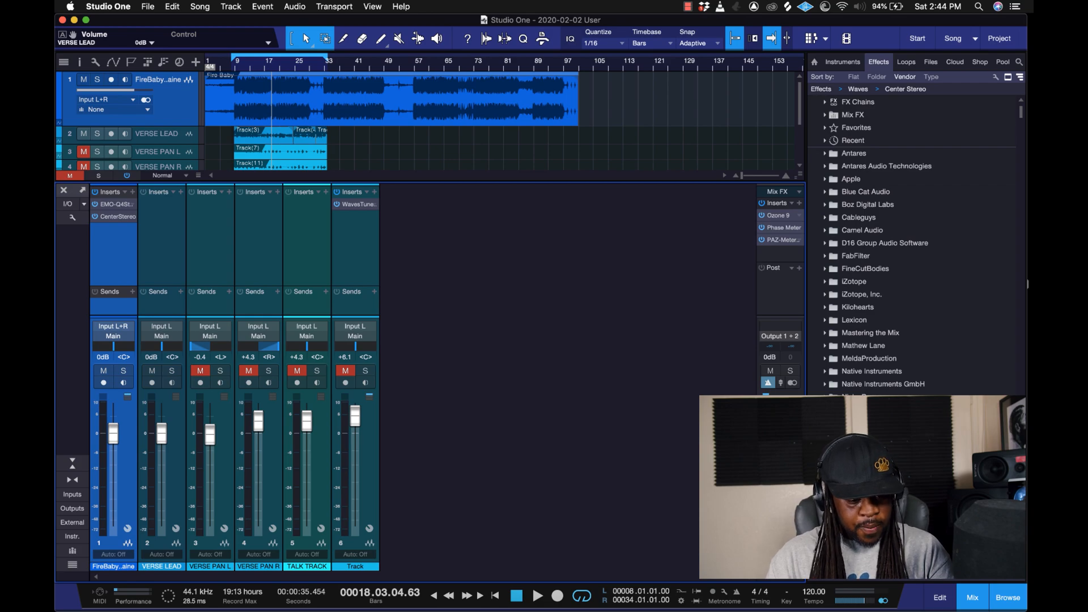
key("space")
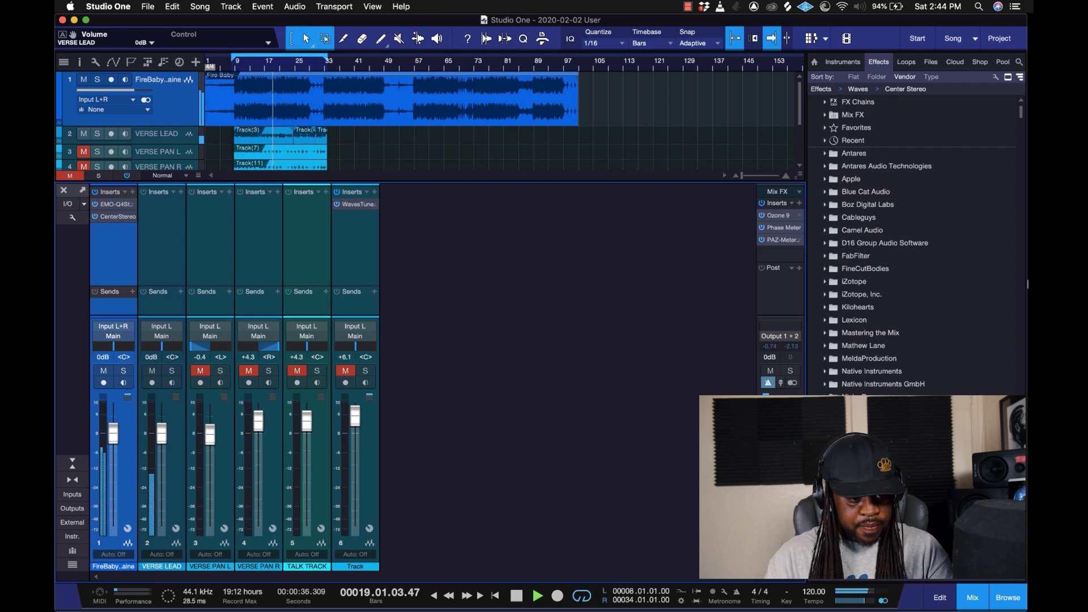
left_click(235, 66)
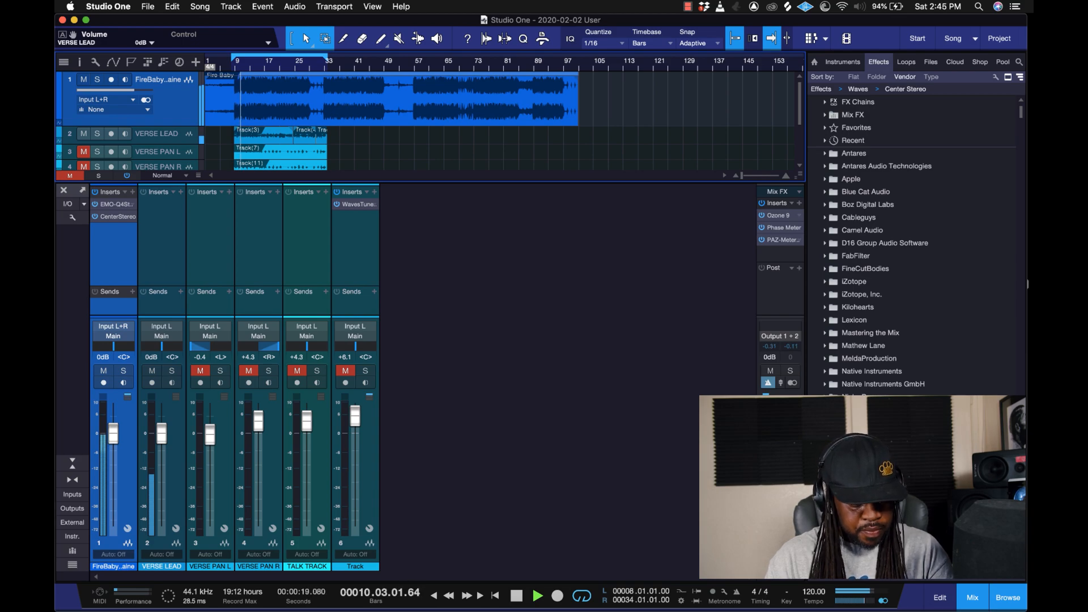
key("space")
Mute the beat channel and find the SSLChannel plug-ins in the Waves effects list.
key("shift+m")
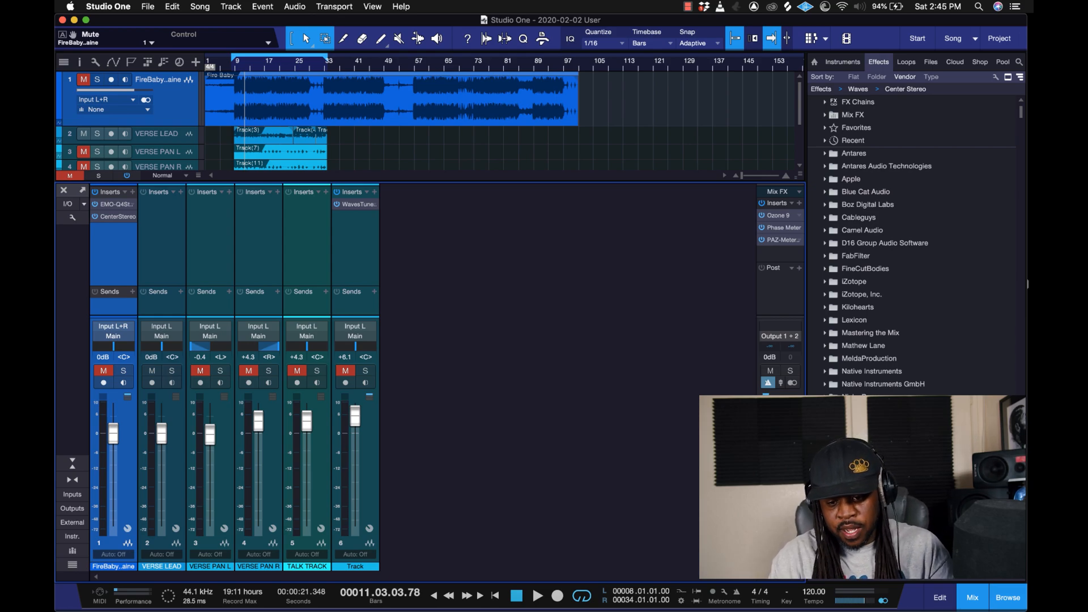
scroll(1027, 284, "down", 1)
scroll(1028, 284, "down", 20)
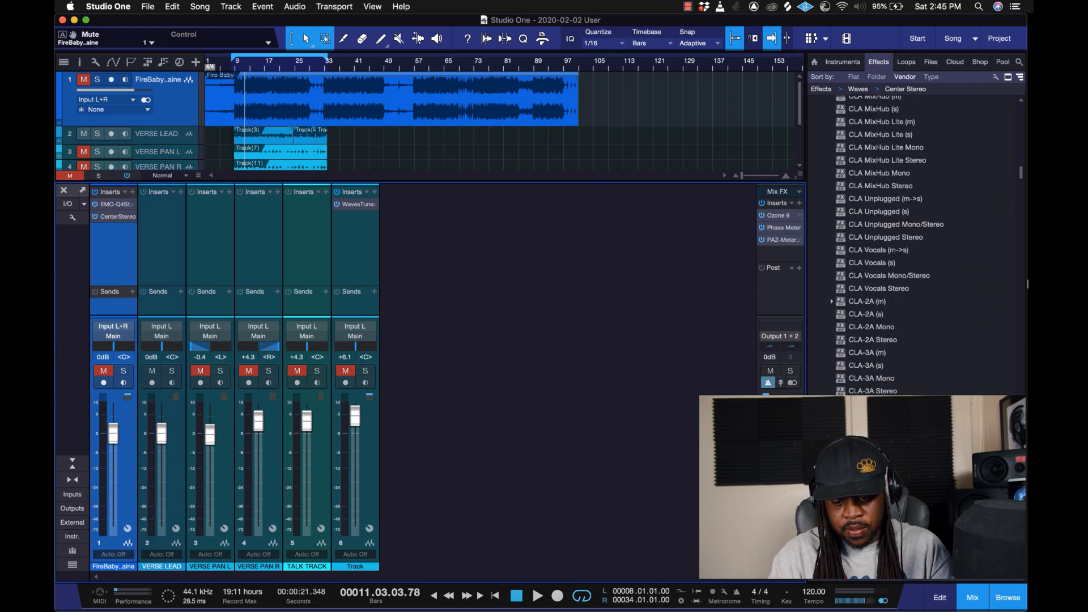
scroll(1027, 284, "down", 20)
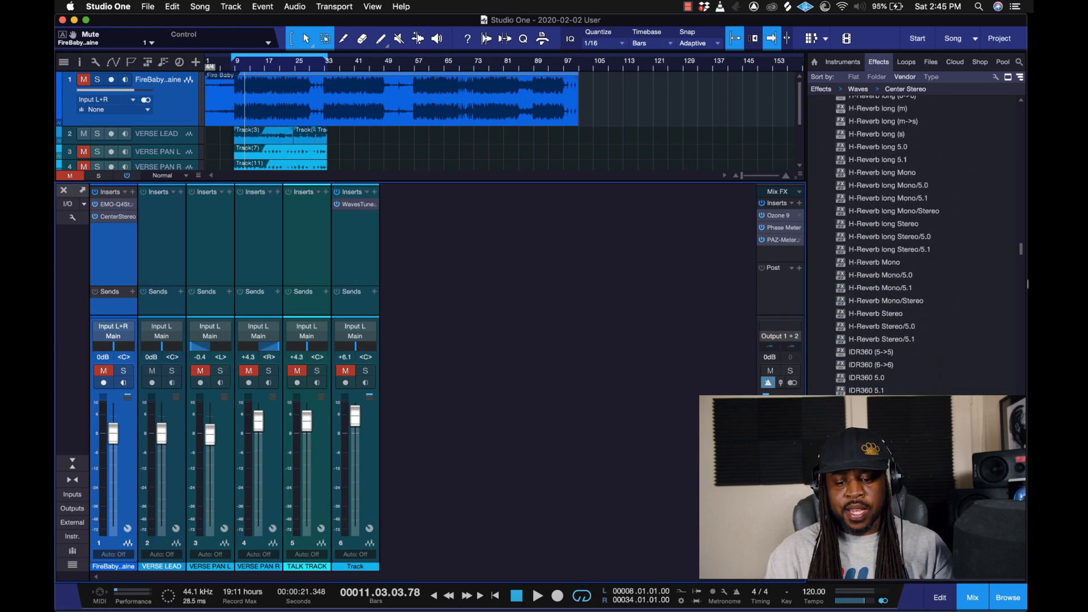
scroll(1027, 284, "down", 20)
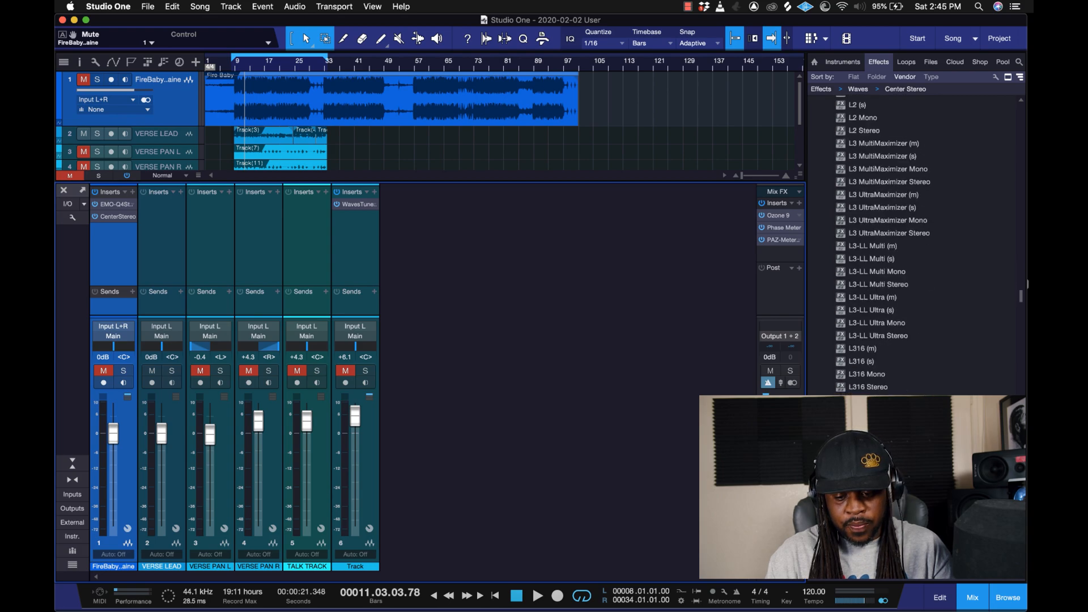
scroll(1027, 284, "down", 20)
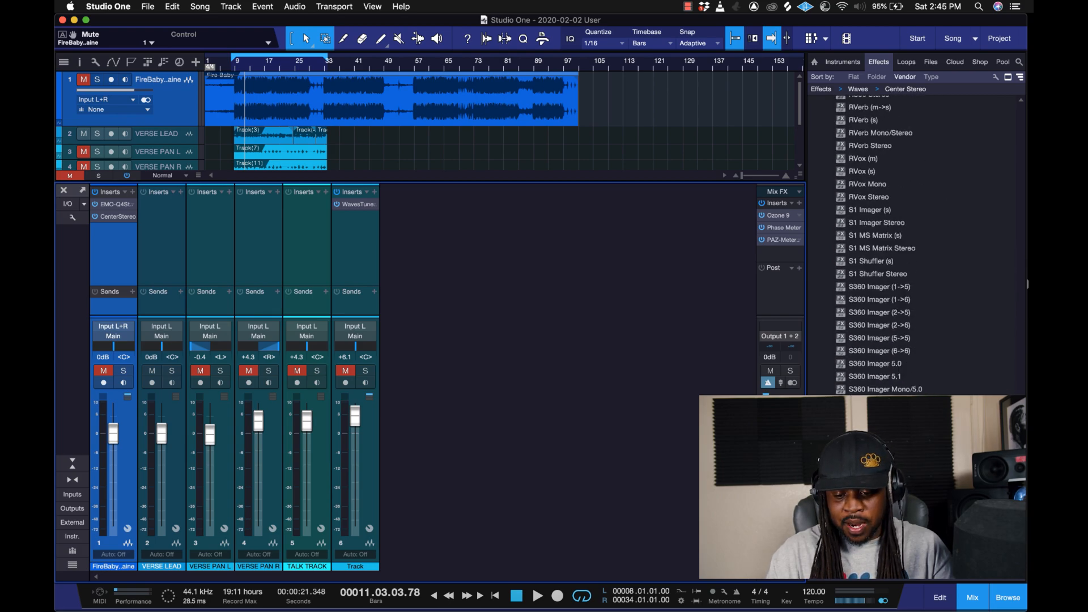
scroll(1027, 284, "down", 5)
scroll(1027, 284, "down", 20)
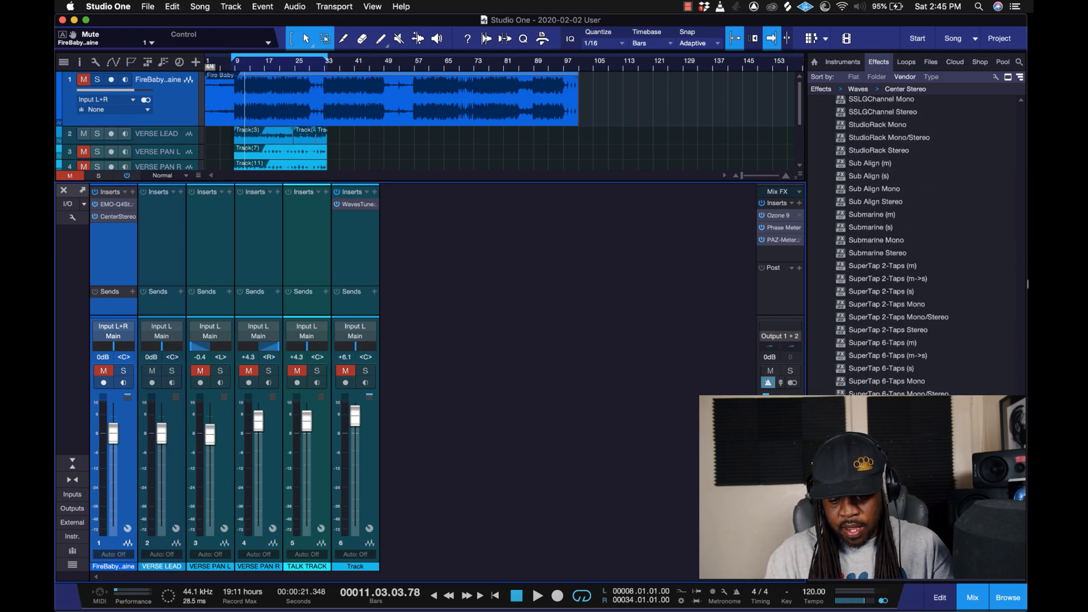
scroll(1027, 284, "up", 7)
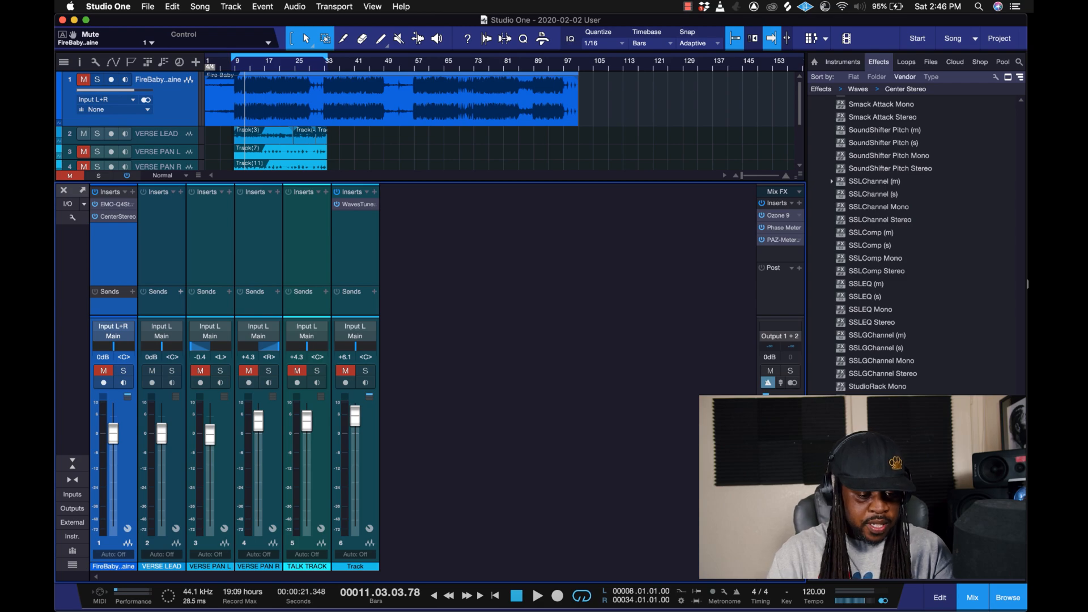
Send all five channels from VERSE LEAD to Track to a new bus channel, and remove the Waves Tune insert from Track.
left_click(181, 292)
key("Escape")
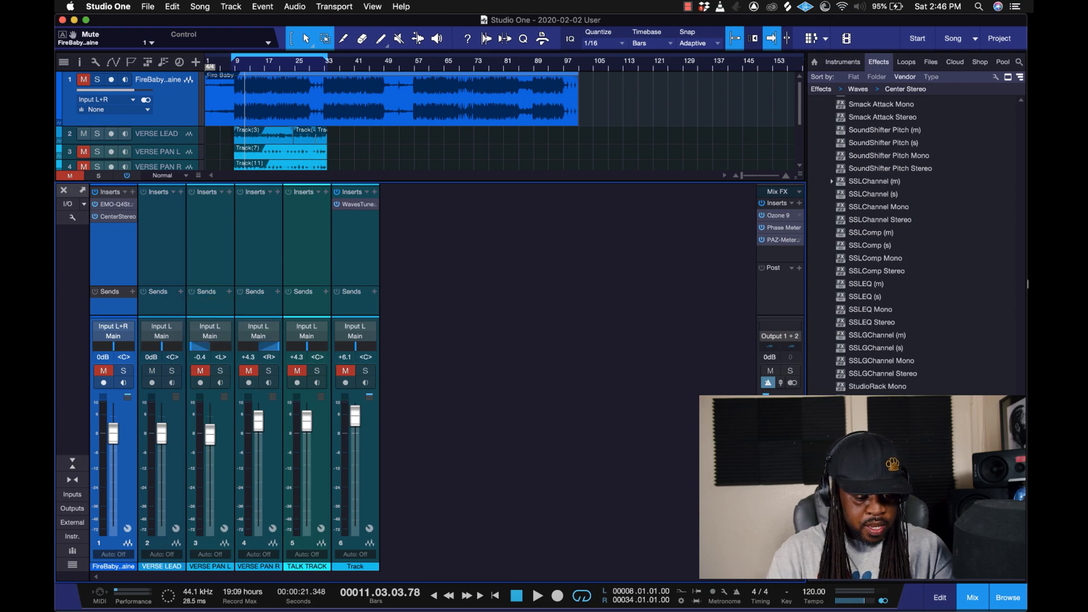
left_click(161, 250)
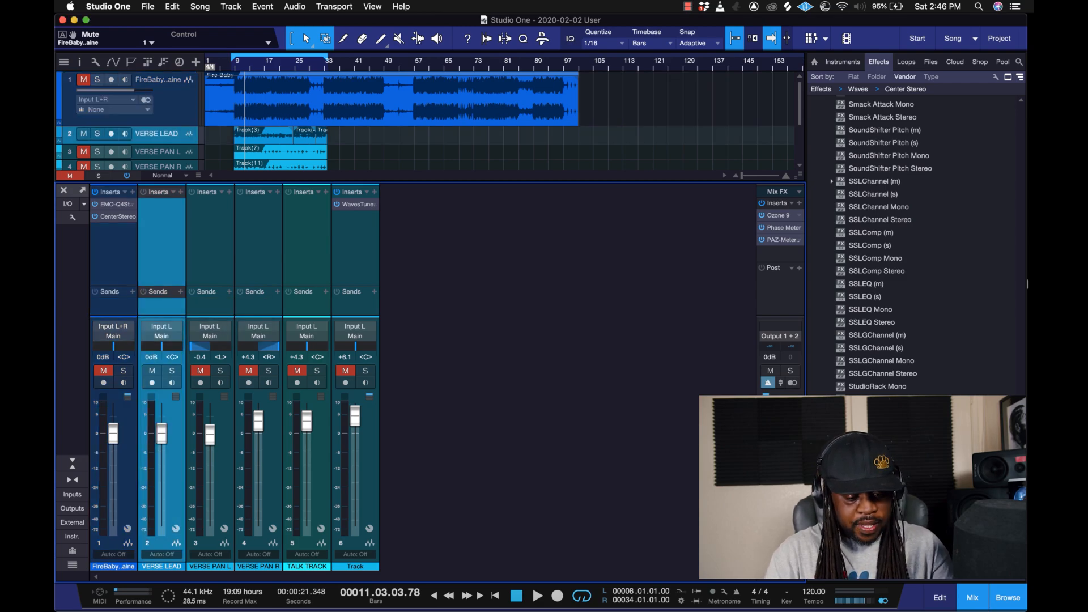
left_click(356, 250, "shift")
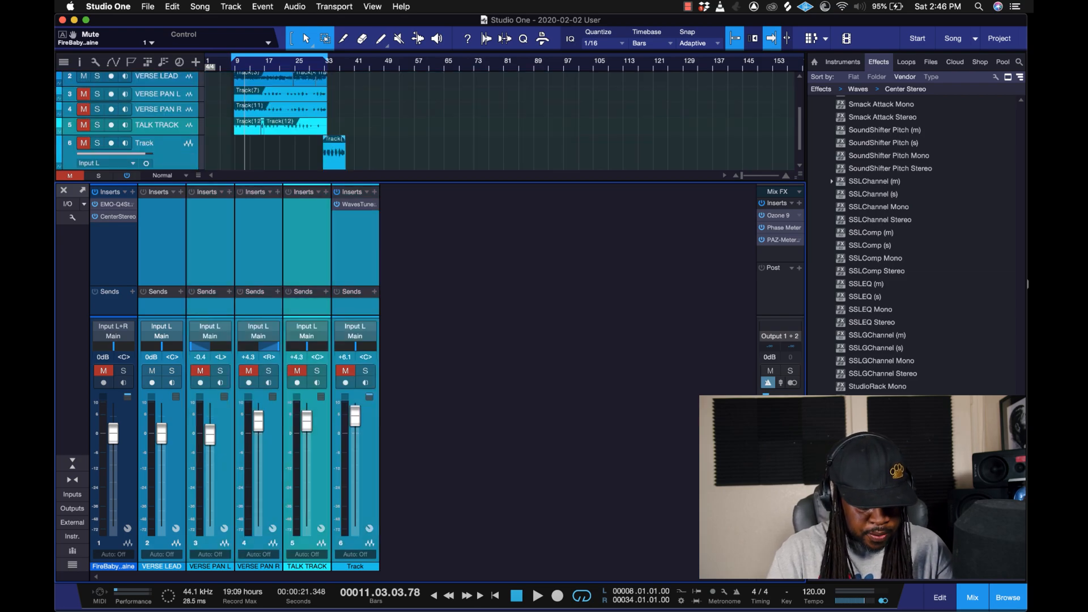
left_click(181, 291)
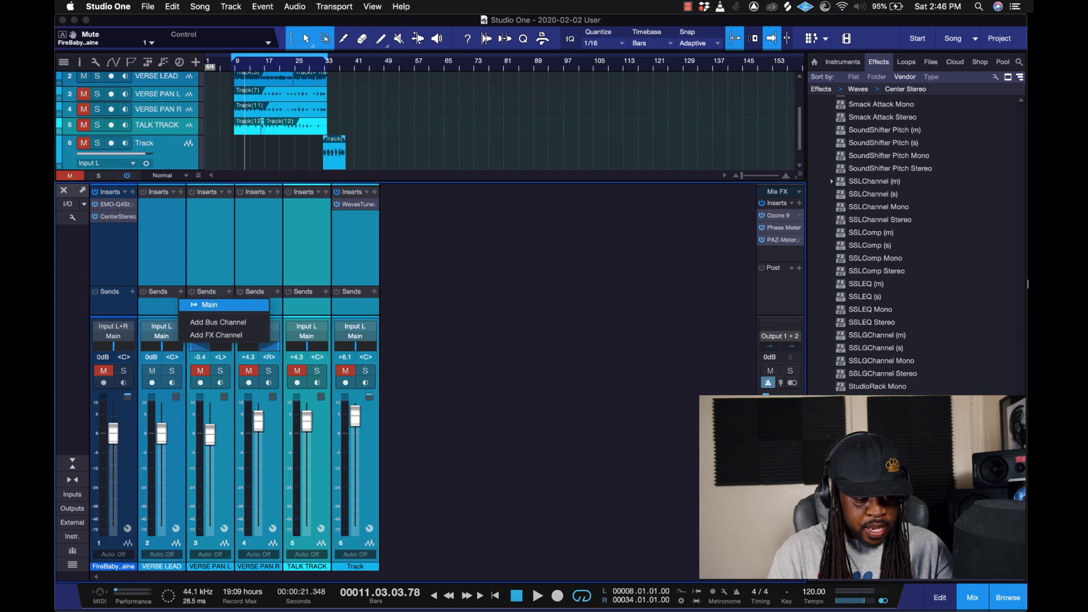
left_click(219, 322)
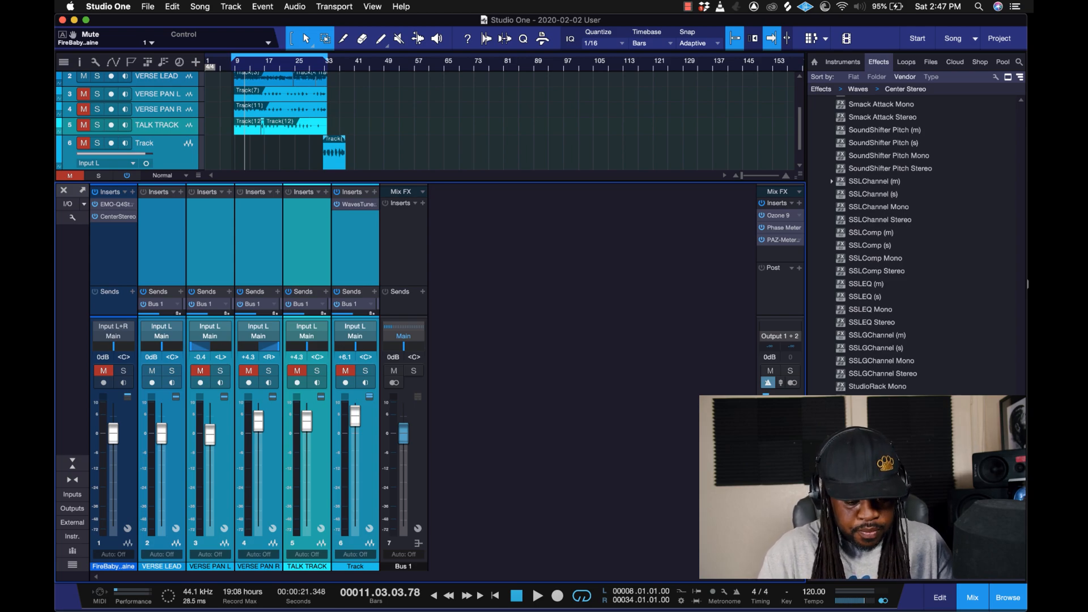
right_click(368, 205)
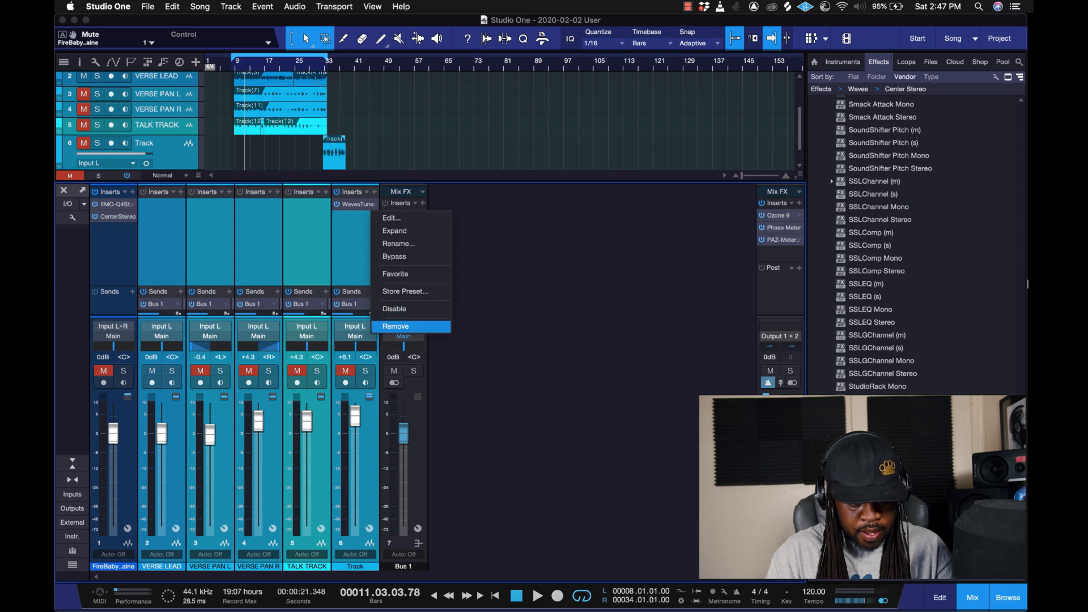
left_click(395, 326)
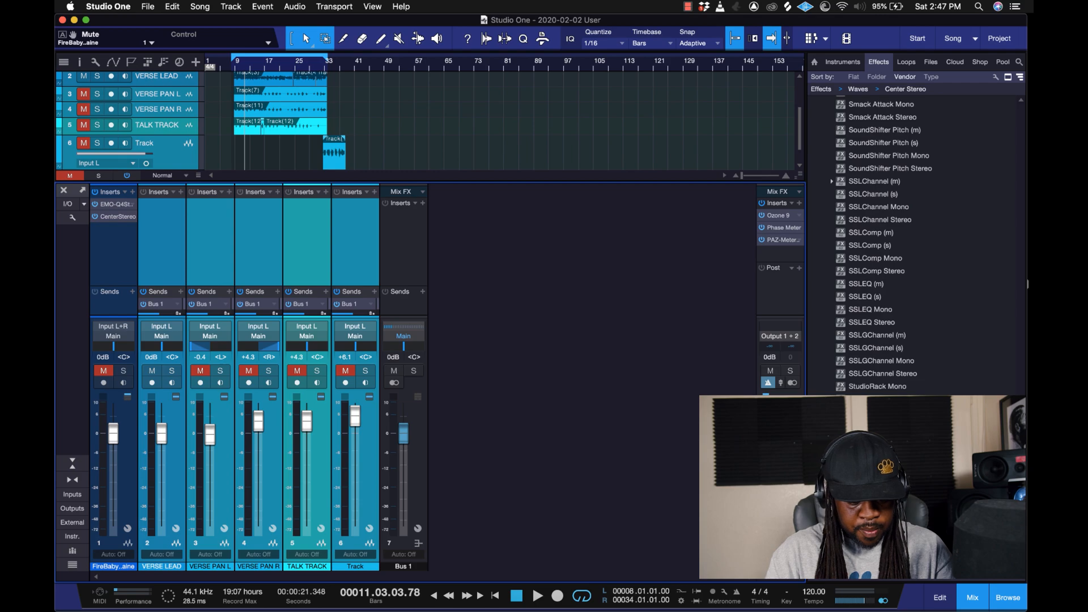
Rename the new bus channel VOCAL DRY and color it red.
double_click(403, 567)
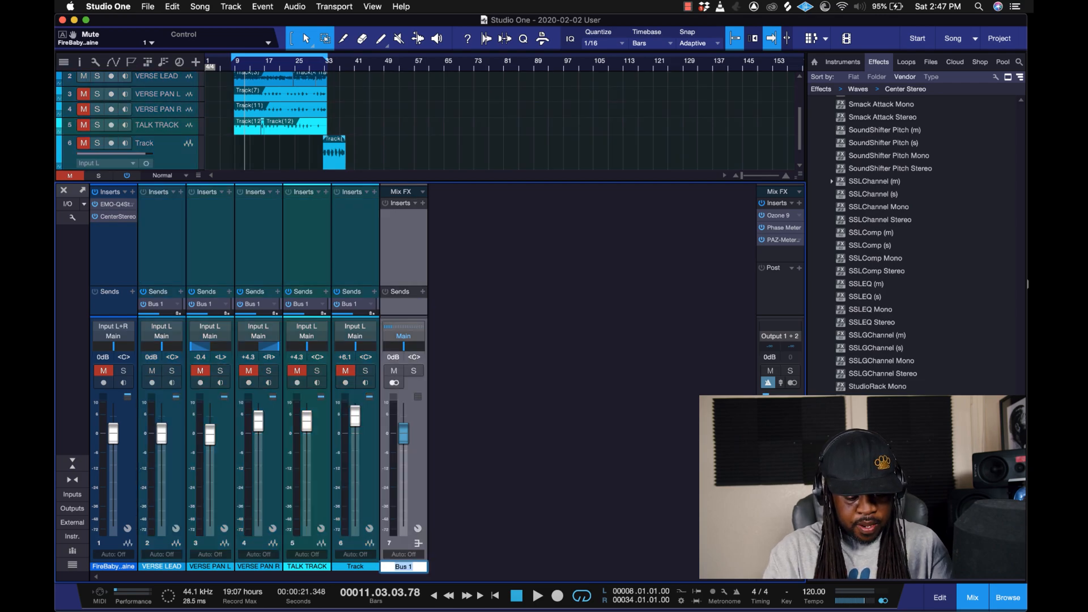
type("VOCAL DRY")
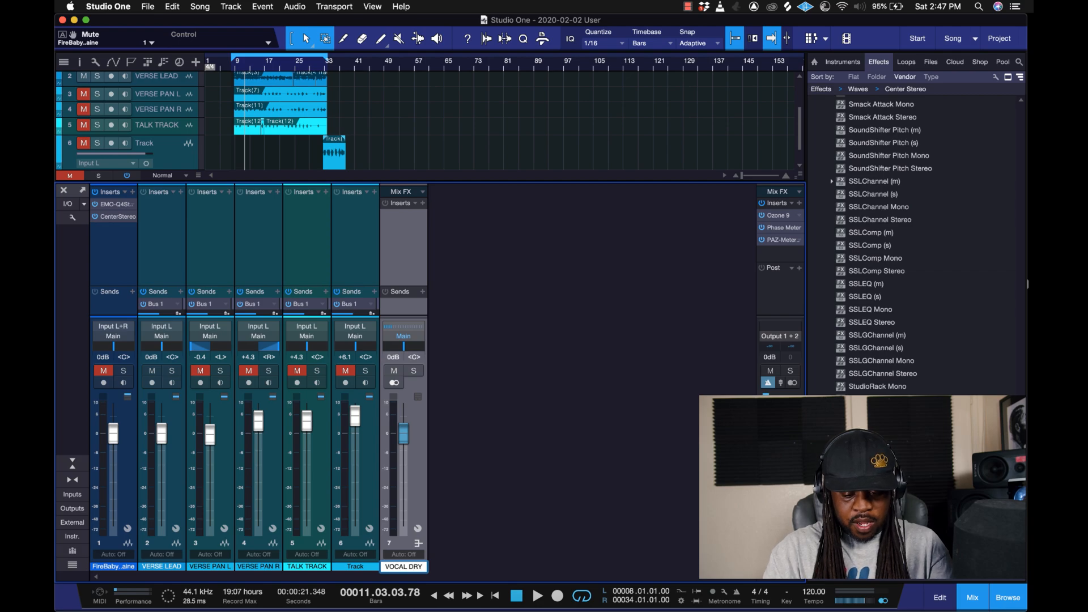
key("Return")
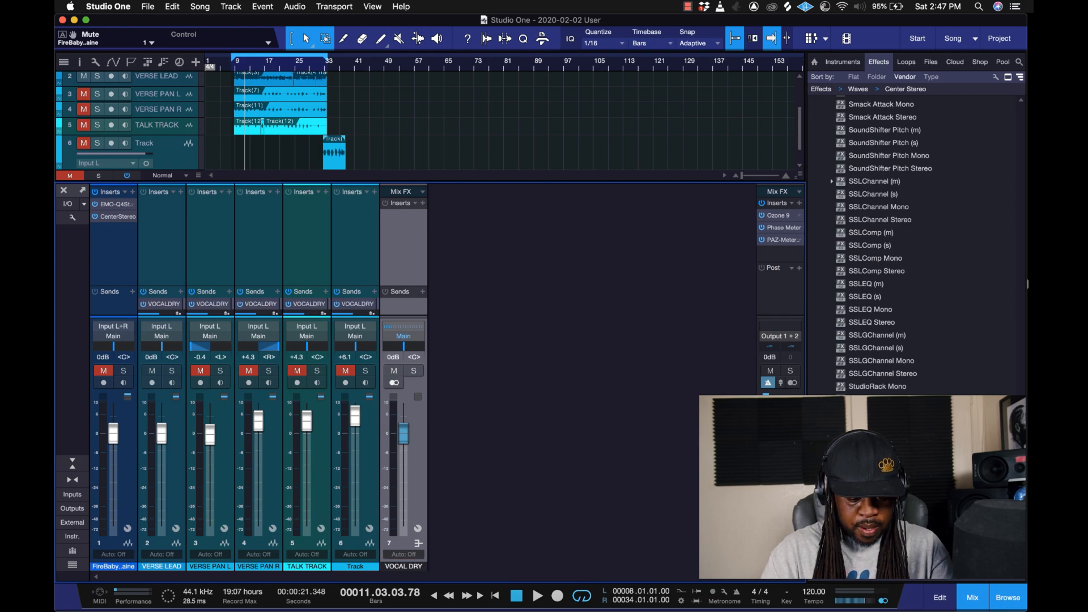
left_click(404, 568)
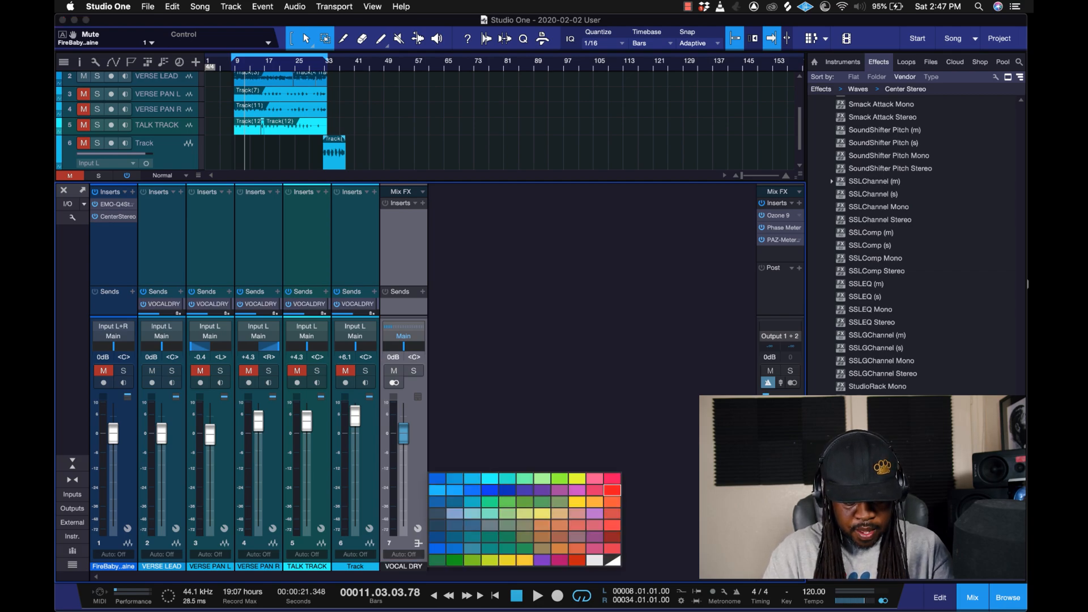
left_click(612, 490)
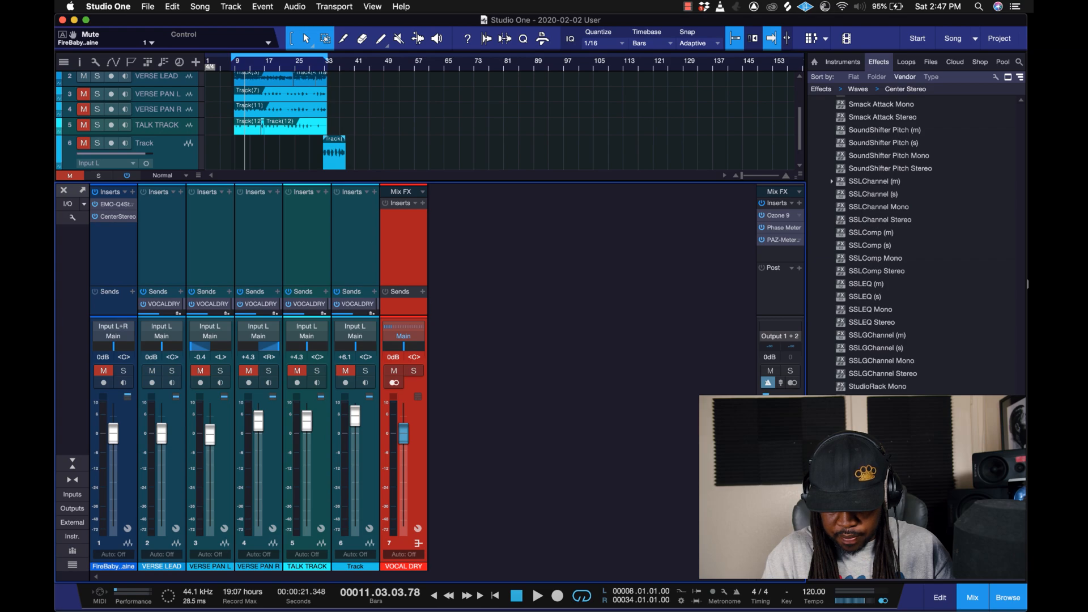
Insert the SSLChannel (s) effect on the VOCAL DRY bus and move its window clear of the mixer channels.
left_click_drag(873, 194, 435, 237)
left_click_drag(412, 237, 410, 238)
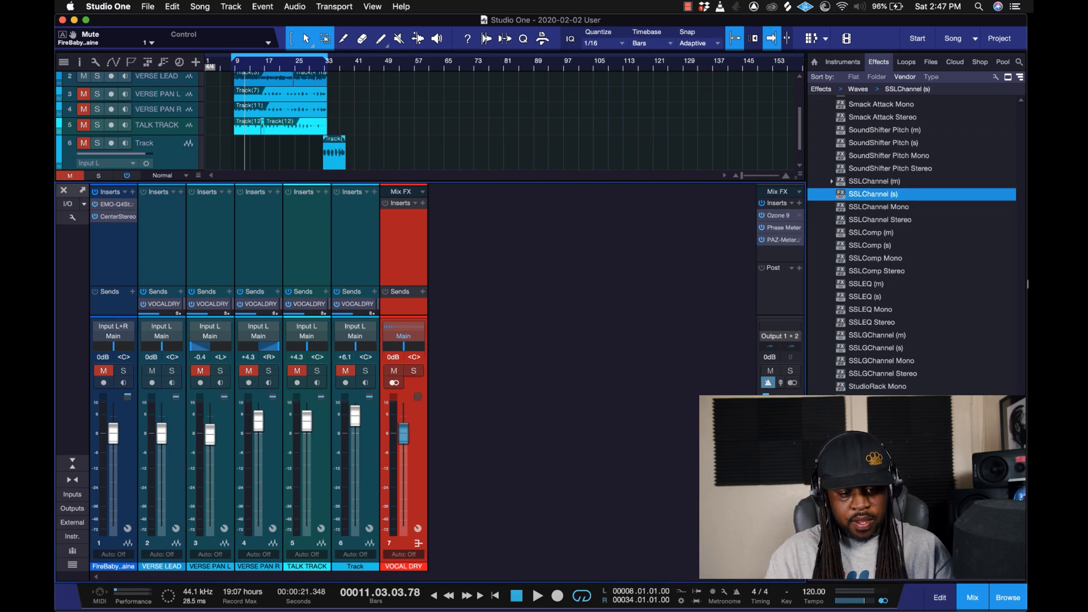
left_click_drag(590, 179, 599, 81)
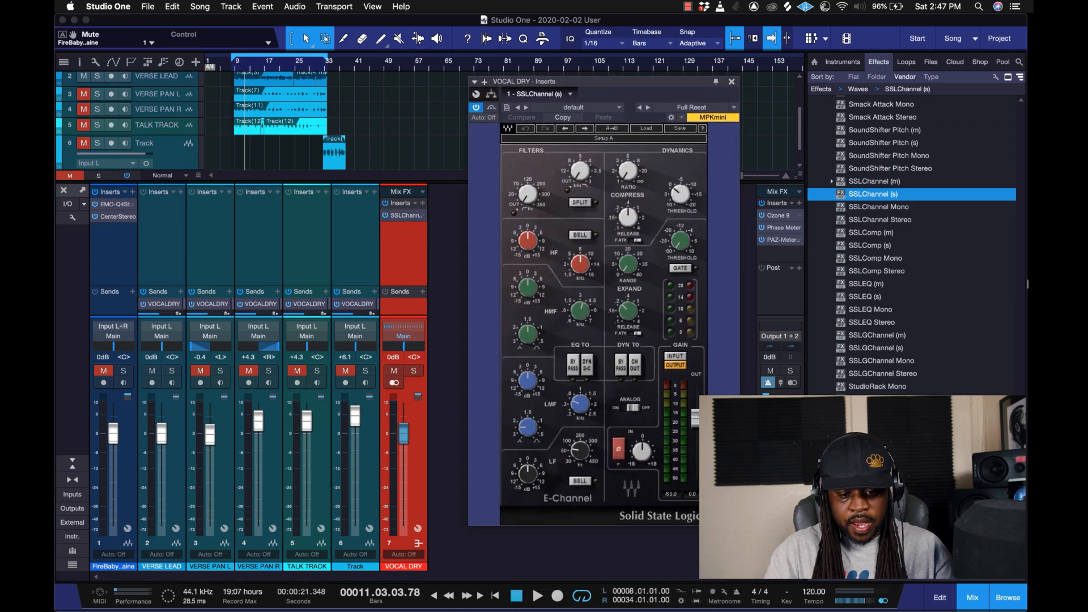
Set the SSLChannel expander threshold to -20 dB and play the lead vocal, comparing the plug-in bypassed and active.
left_click_drag(628, 264, 681, 240)
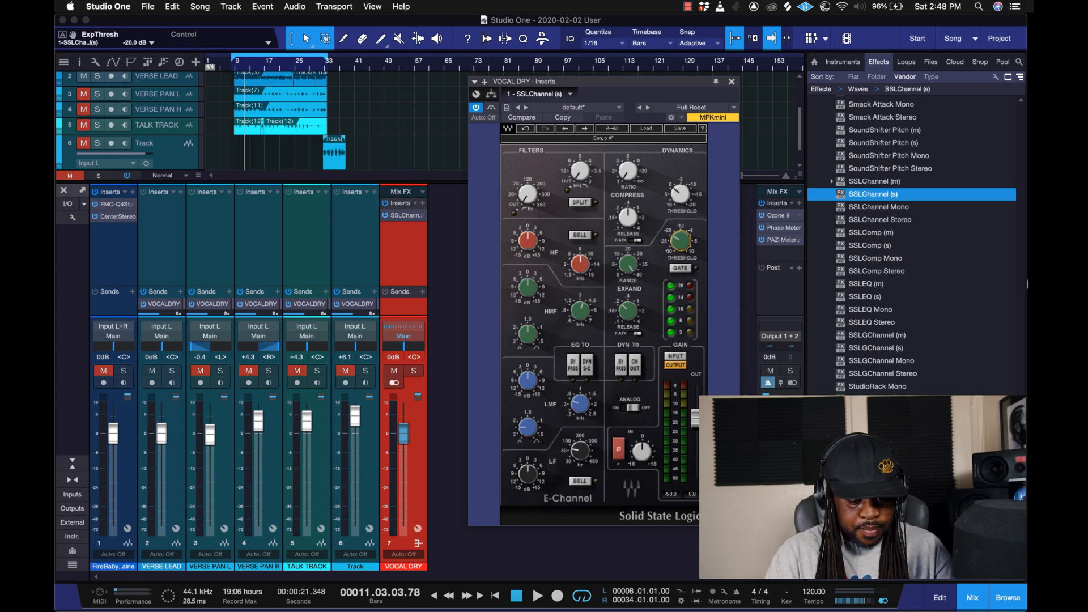
key("space")
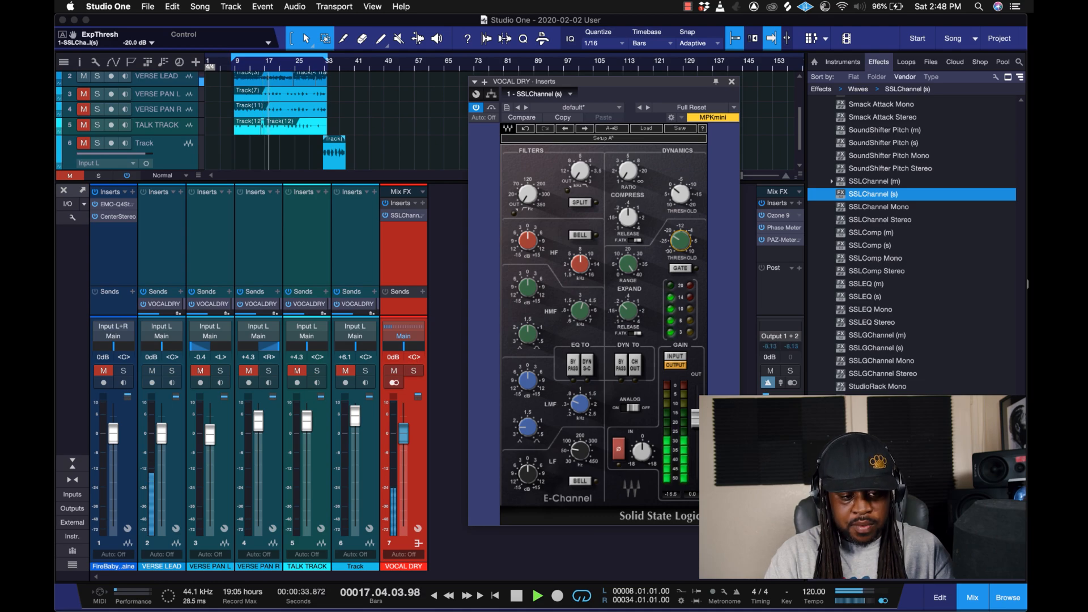
left_click(476, 108)
left_click(476, 108)
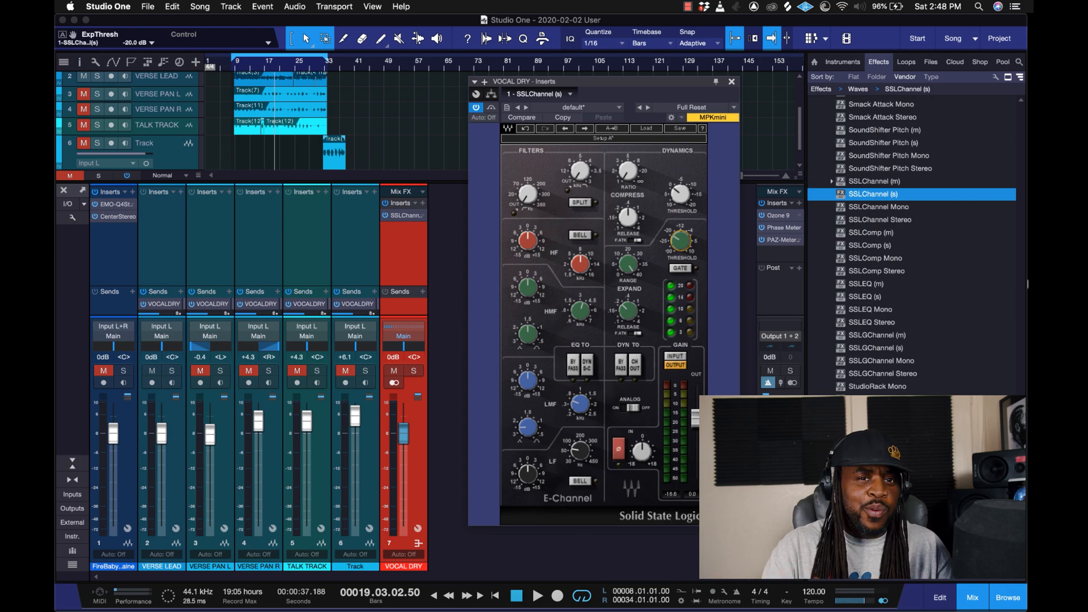
Close the SSLChannel window and insert the Waves GEQ Classic Stereo effect after it on the VOCAL DRY bus.
left_click(731, 82)
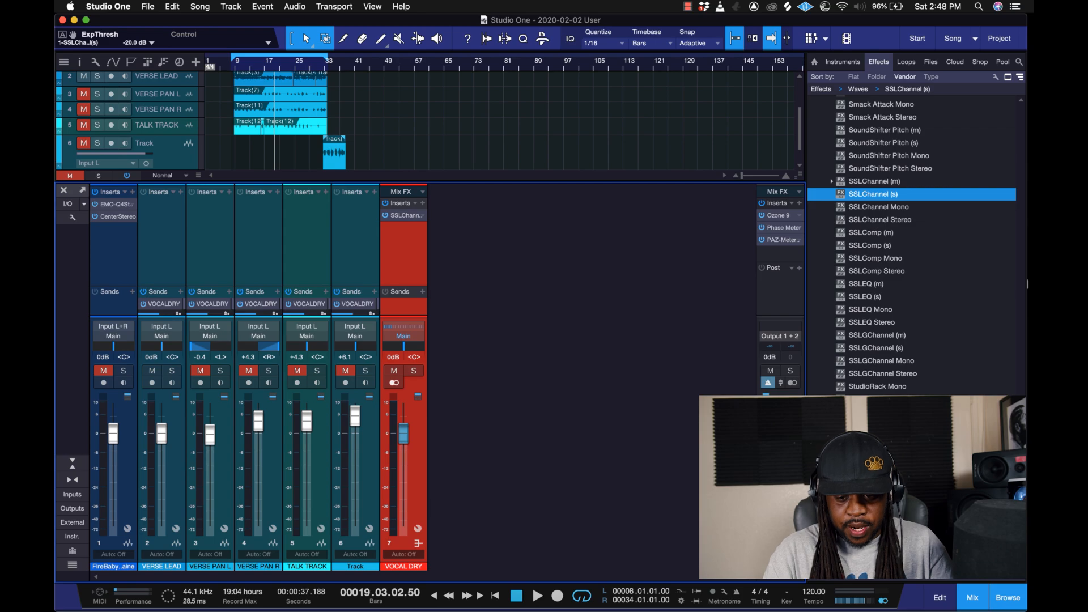
scroll(912, 243, "down", 5)
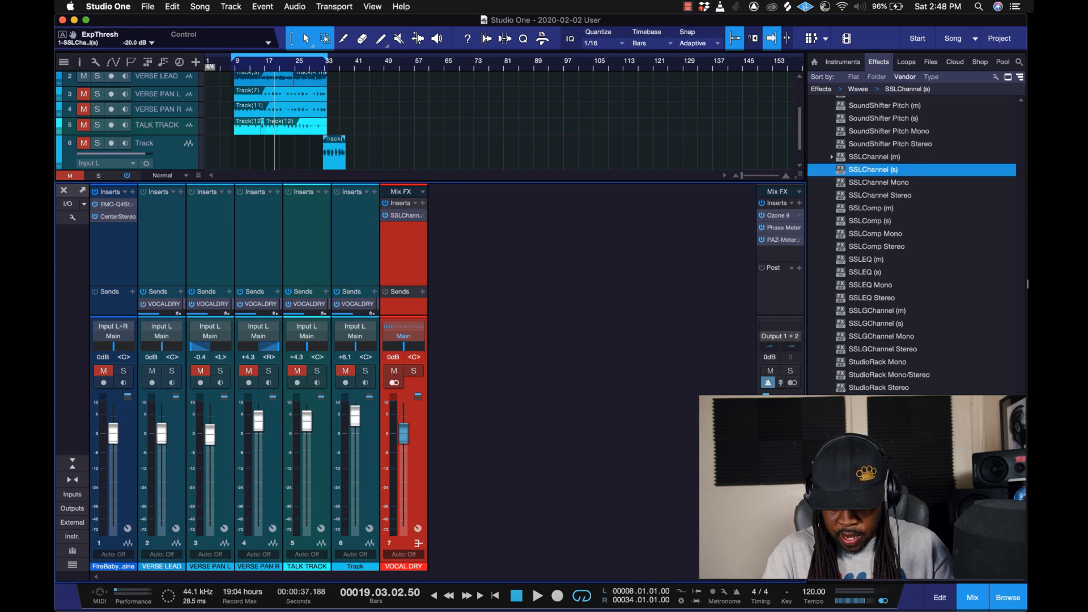
scroll(912, 244, "down", 1)
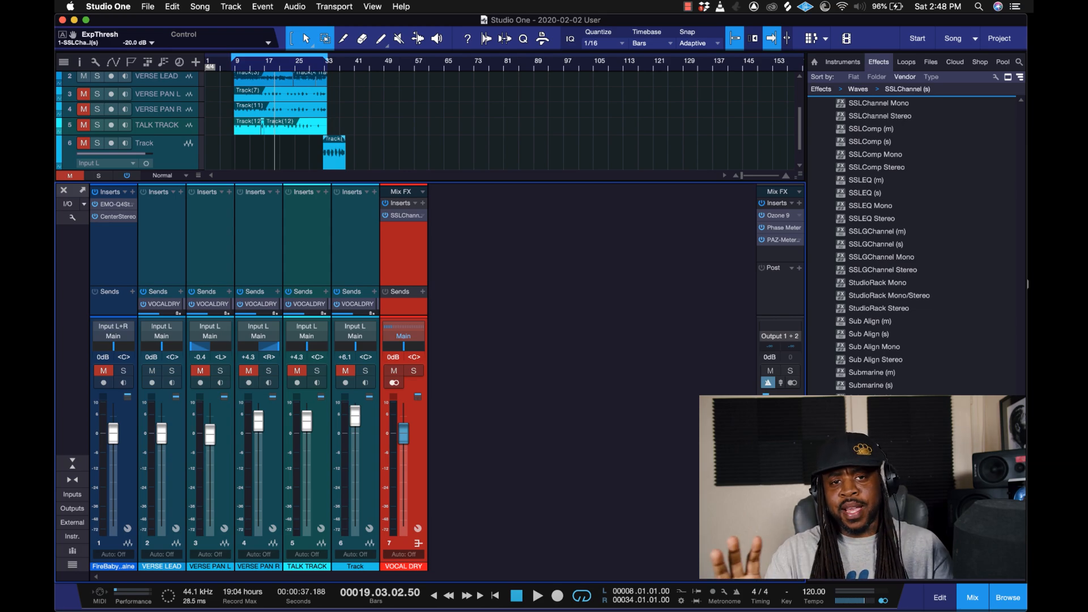
scroll(913, 243, "up", 10)
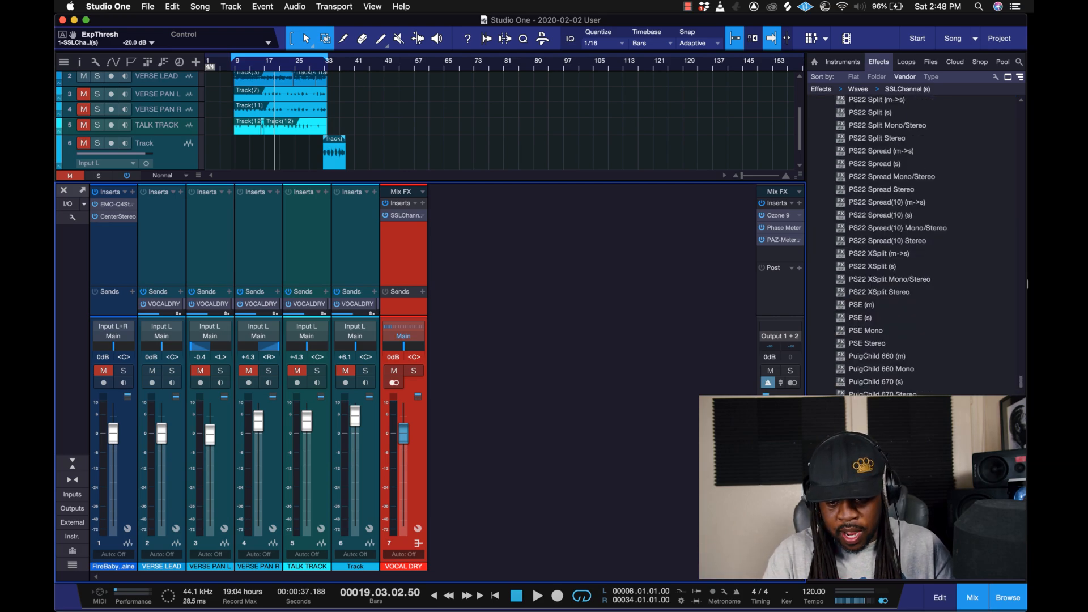
scroll(913, 244, "up", 10)
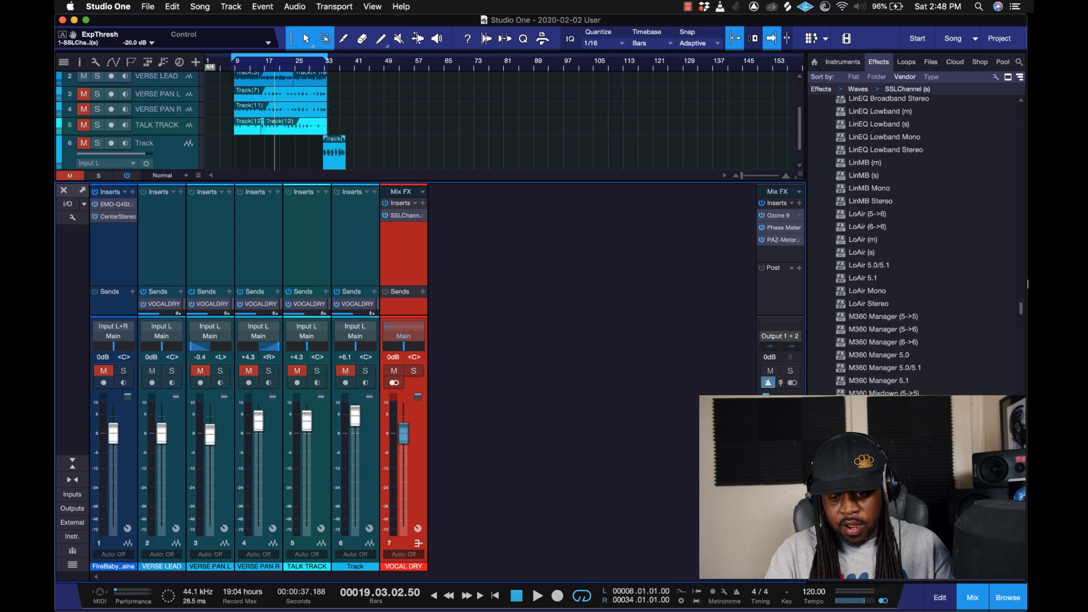
scroll(913, 244, "up", 10)
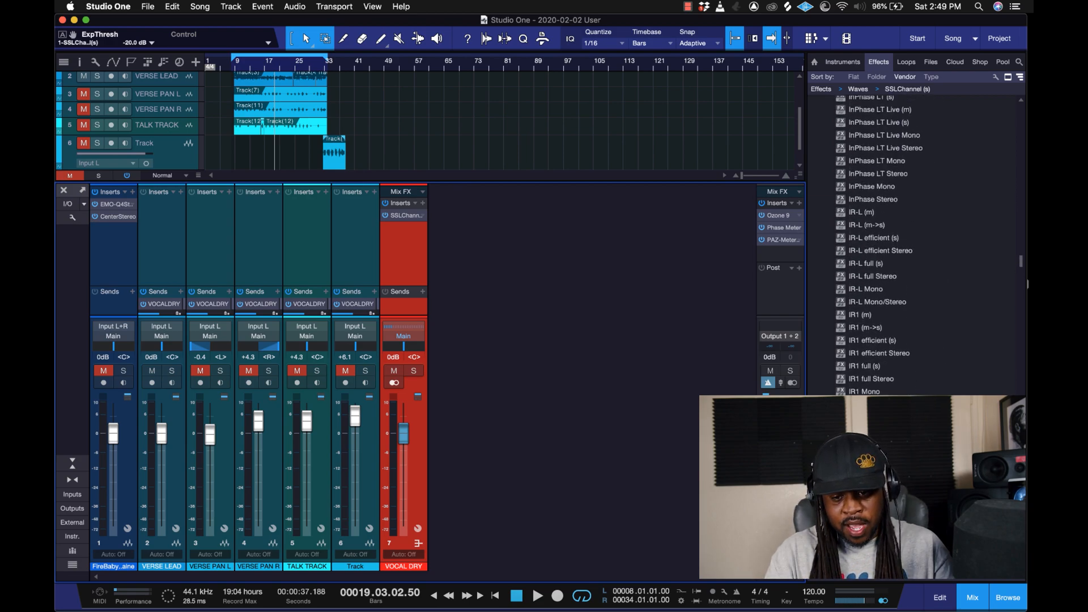
scroll(912, 244, "up", 10)
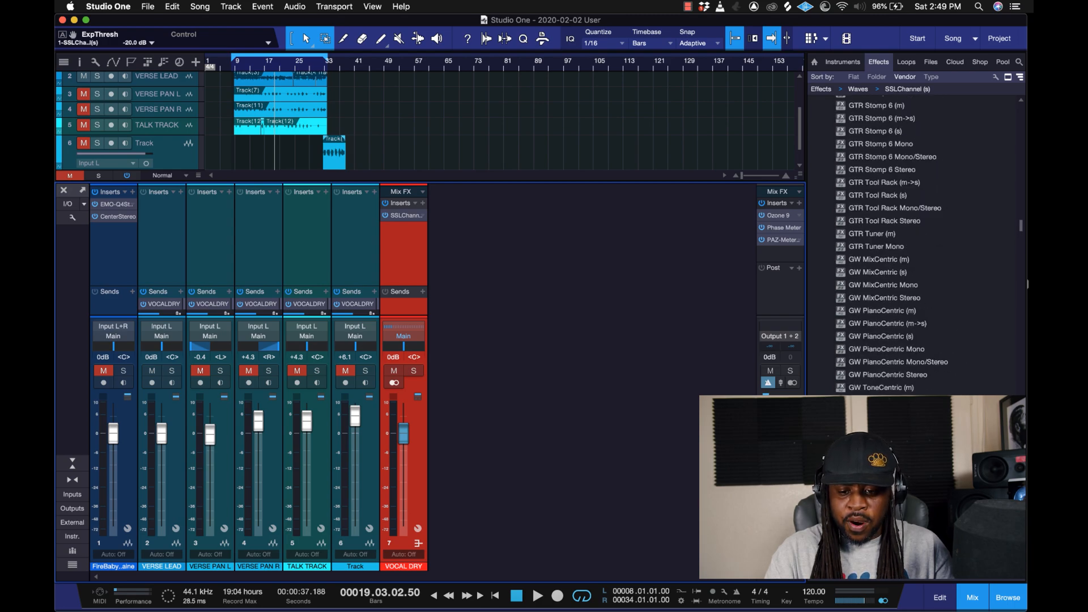
scroll(912, 244, "up", 10)
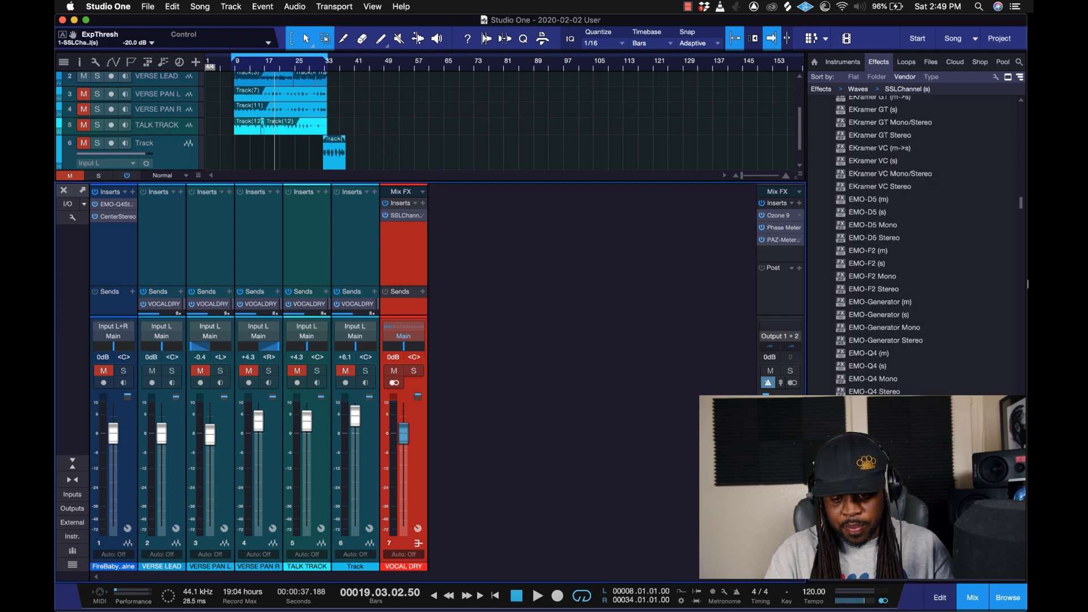
scroll(912, 244, "down", 5)
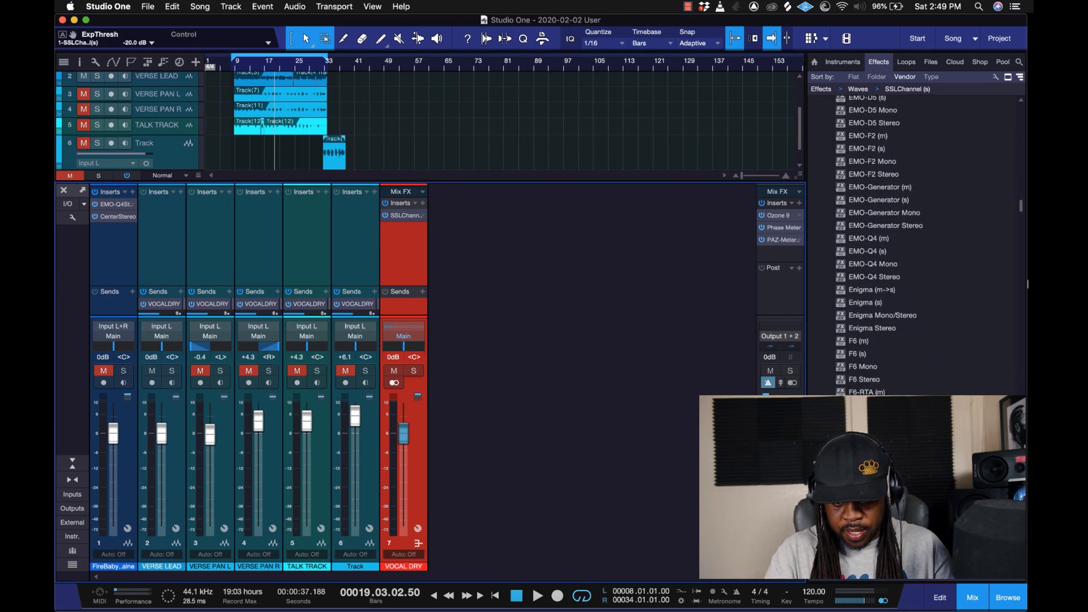
scroll(913, 244, "down", 10)
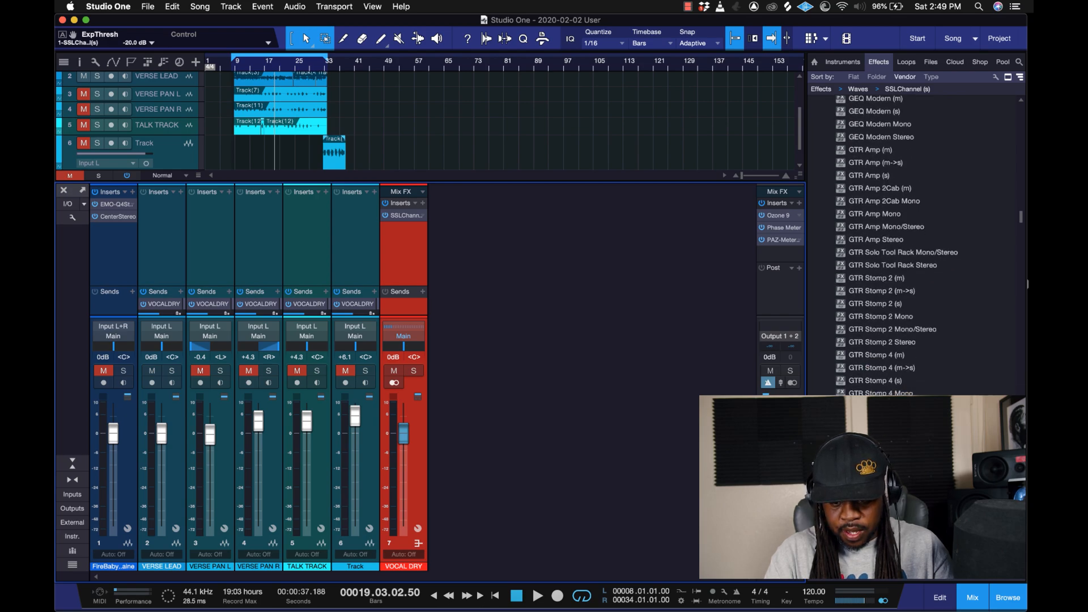
scroll(913, 243, "up", 5)
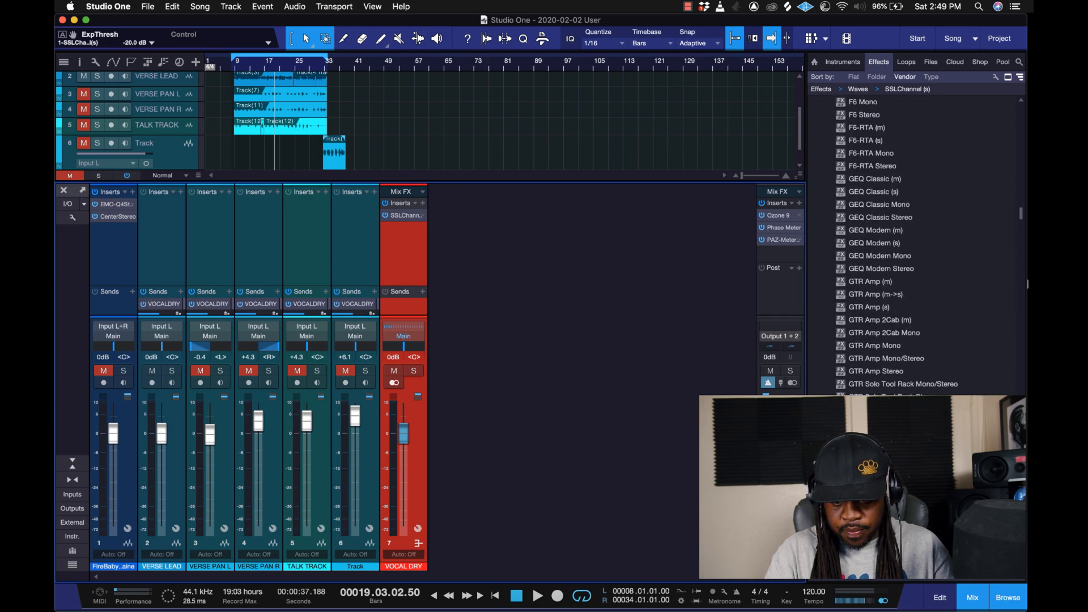
left_click(882, 231)
left_click_drag(881, 231, 408, 255)
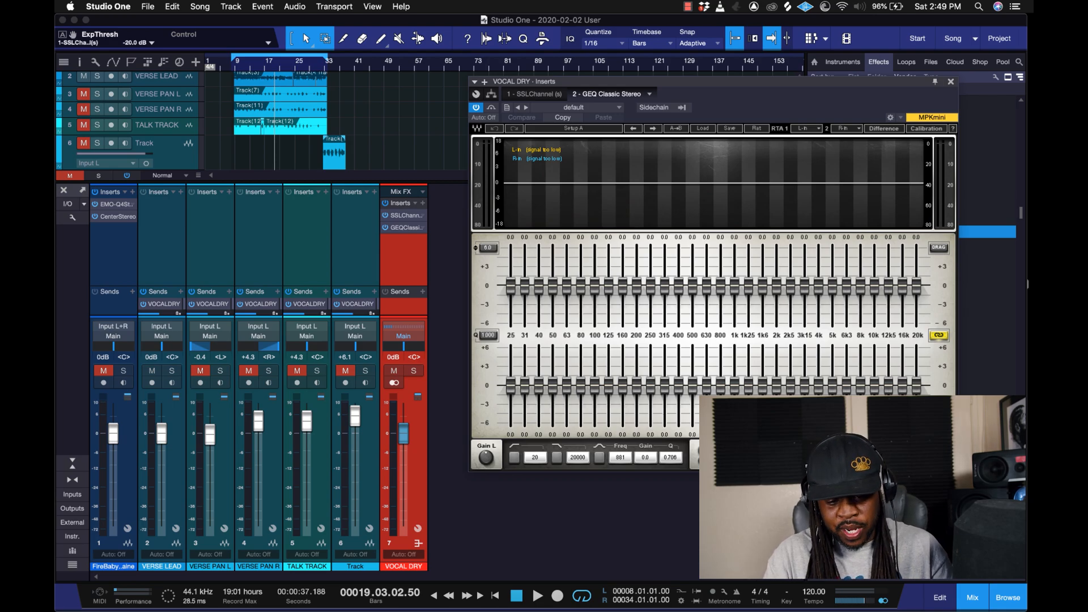
Cut the 100 Hz and 125 Hz bands of the GEQ Classic to -6 dB and play the vocal briefly.
left_click_drag(594, 286, 594, 324)
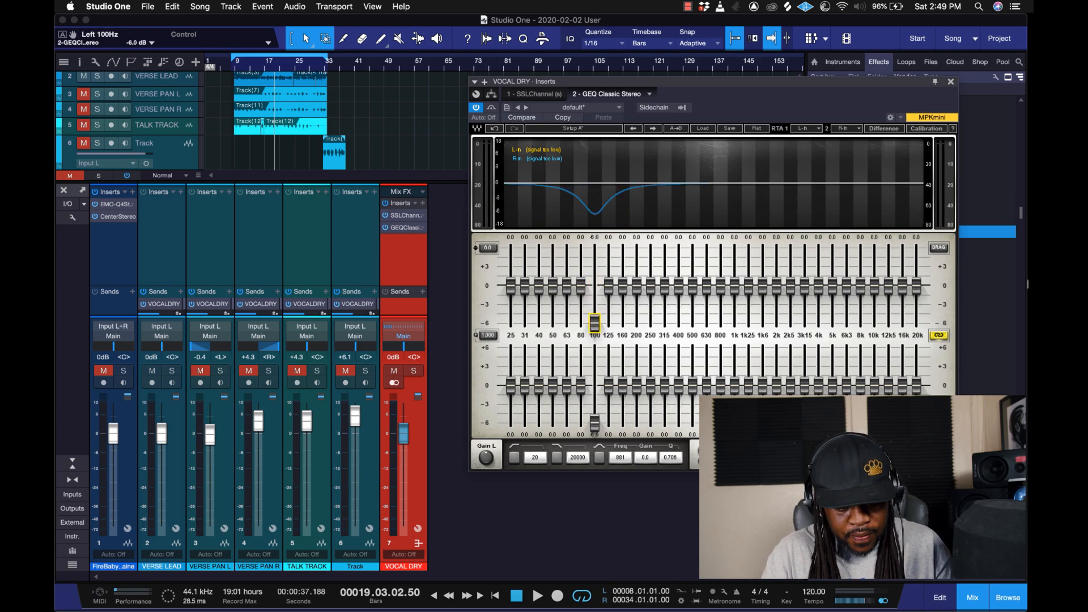
left_click_drag(608, 286, 608, 323)
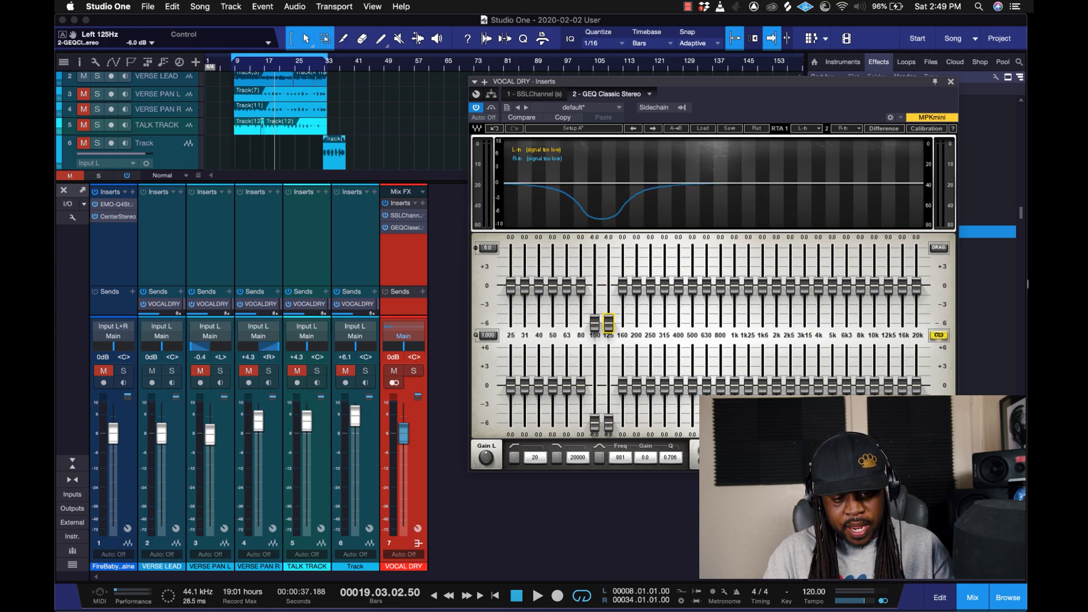
key("space")
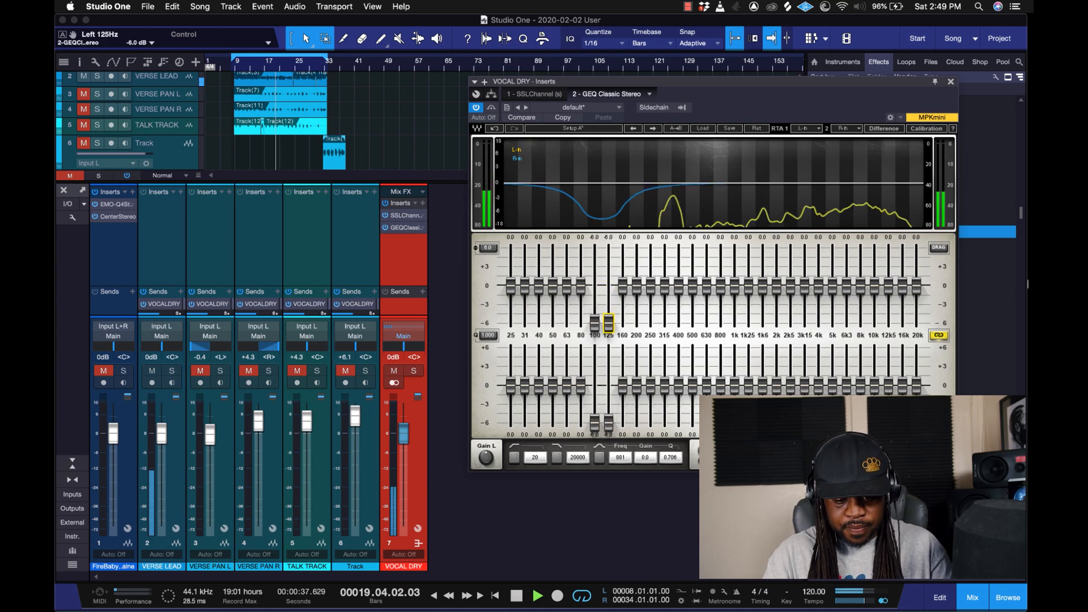
key("space")
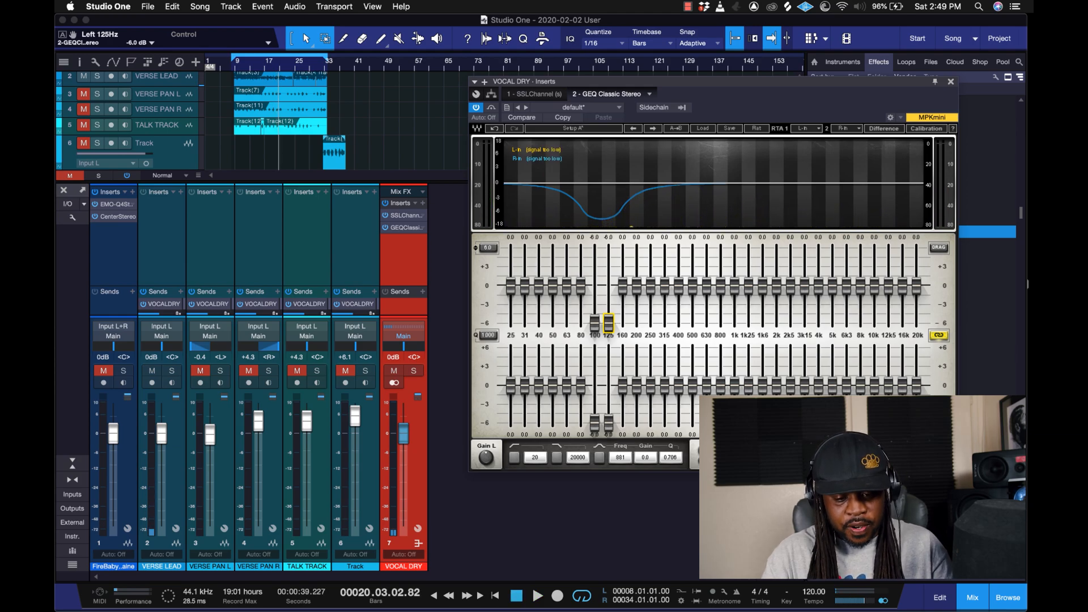
Enable the GEQ Classic high-pass filter at 100 Hz and listen to the vocal.
left_click(514, 457)
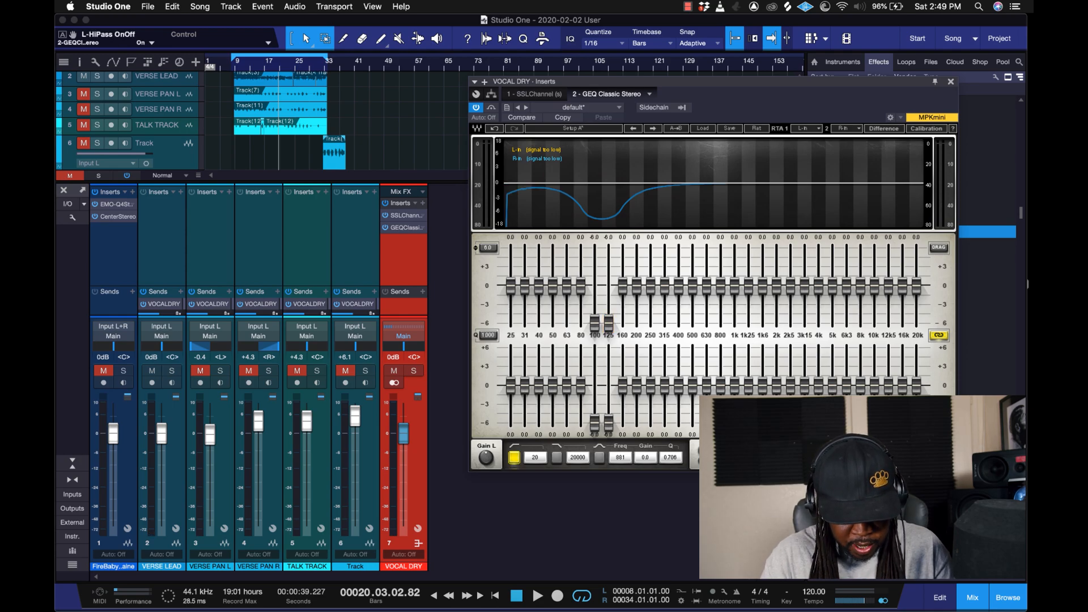
left_click_drag(535, 458, 535, 437)
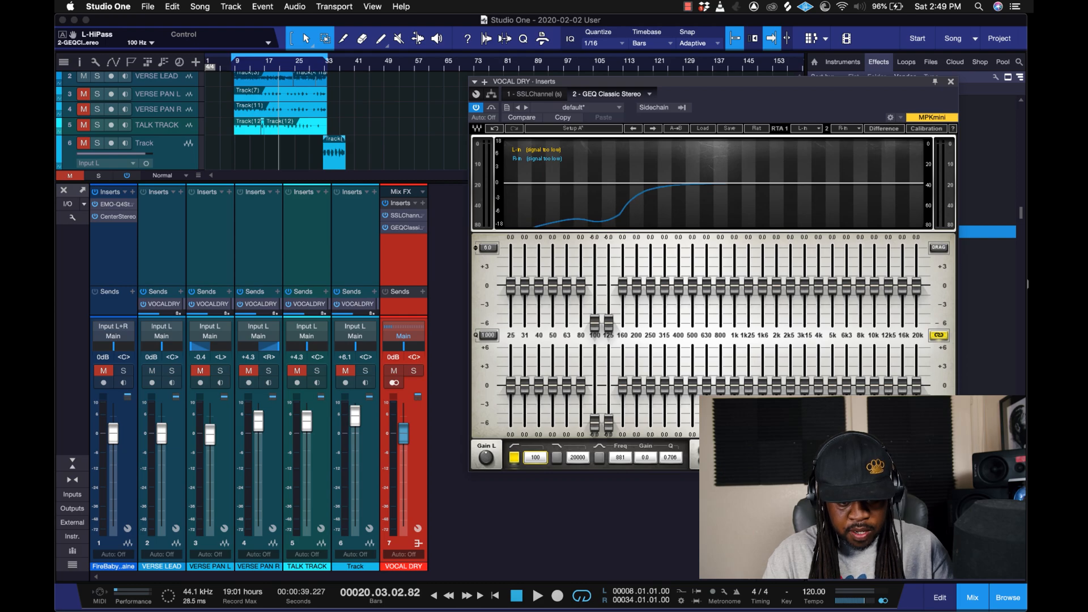
key("space")
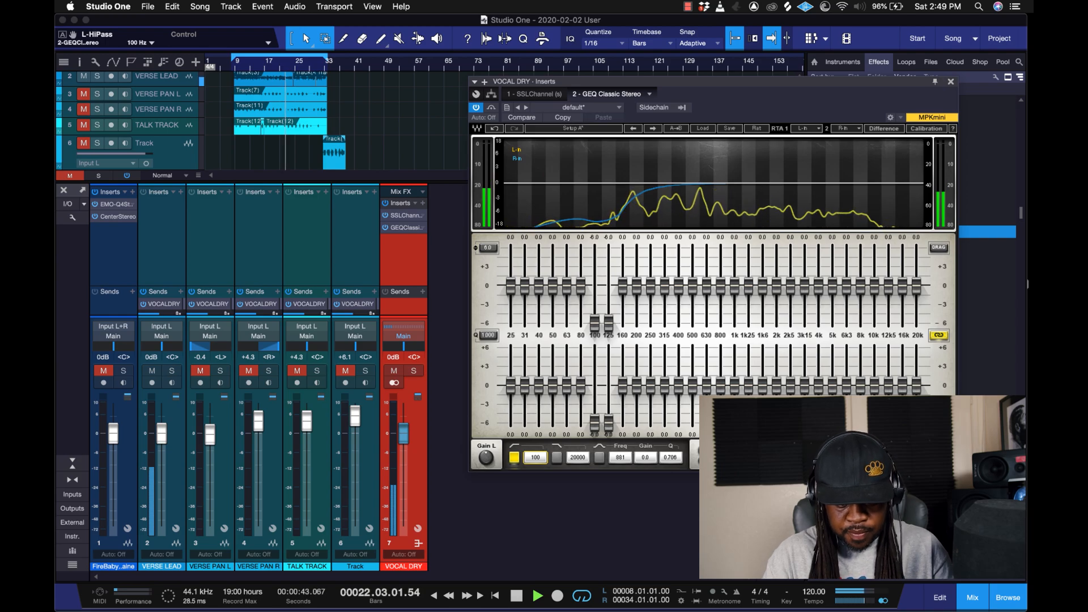
key("space")
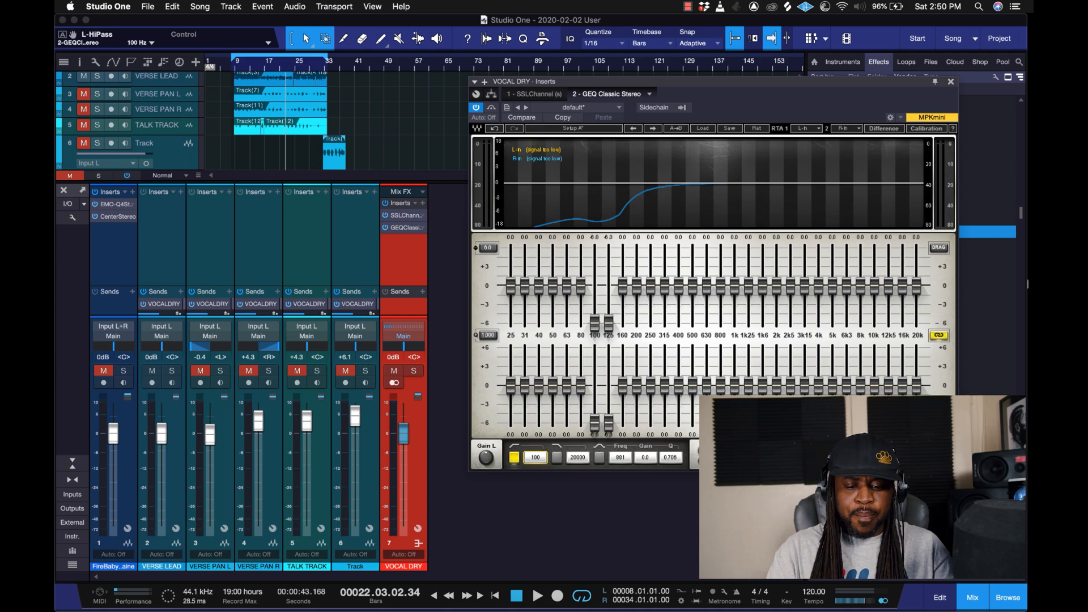
Lower the 200 Hz band to -3 dB and the 315 Hz band to -2 dB, playing the vocal after each cut.
left_click_drag(637, 286, 636, 305)
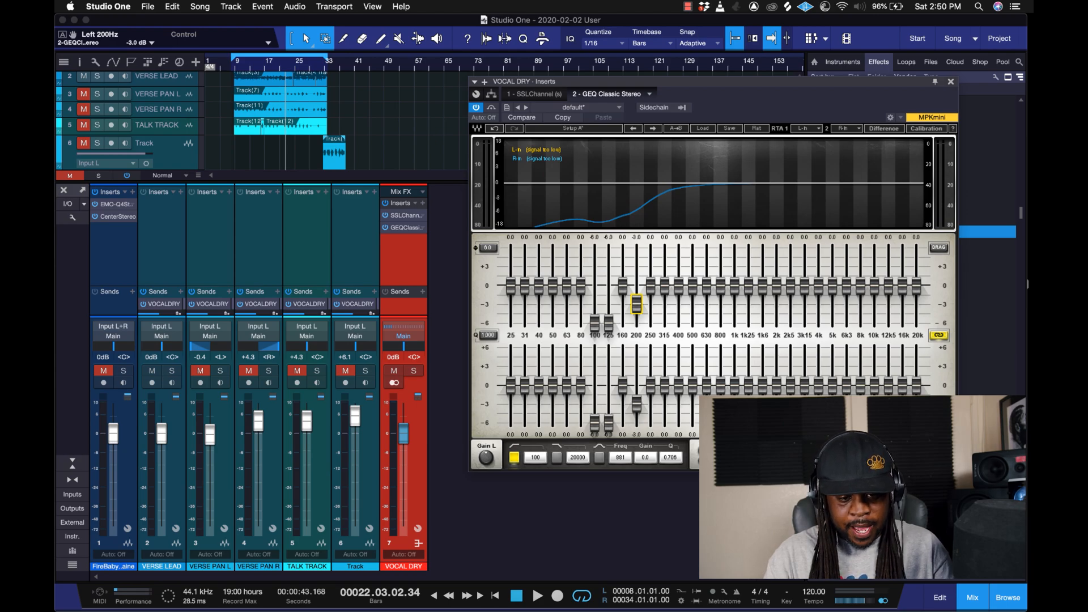
key("space")
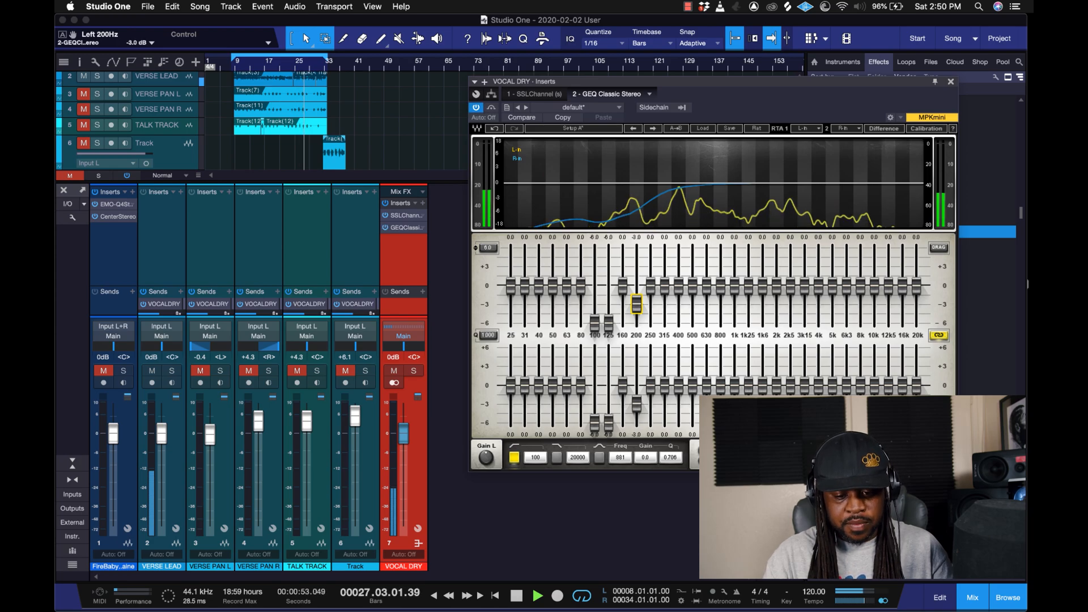
key("space")
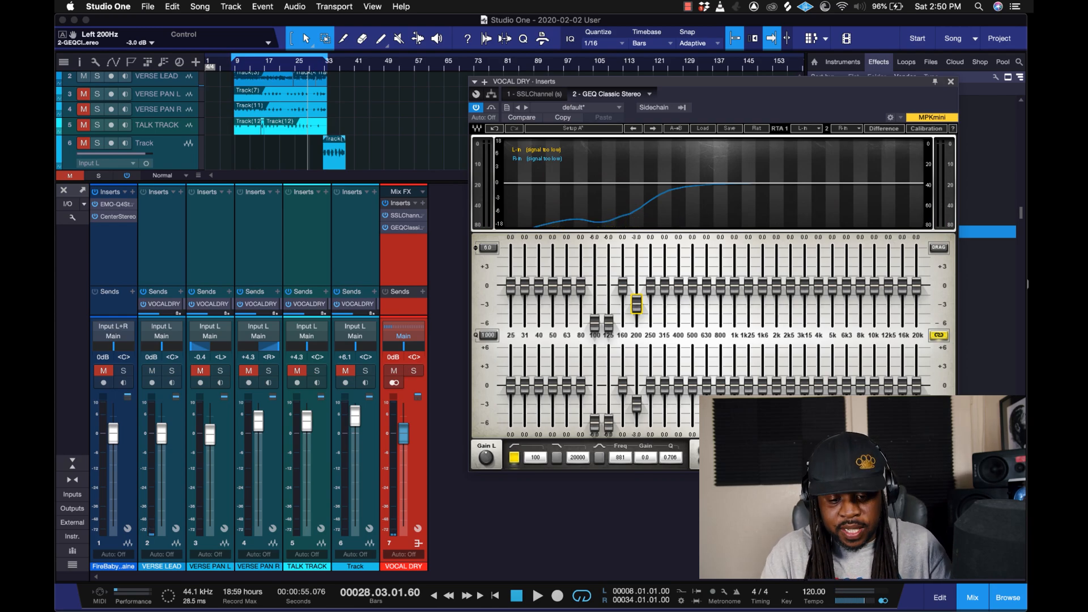
left_click_drag(665, 286, 664, 298)
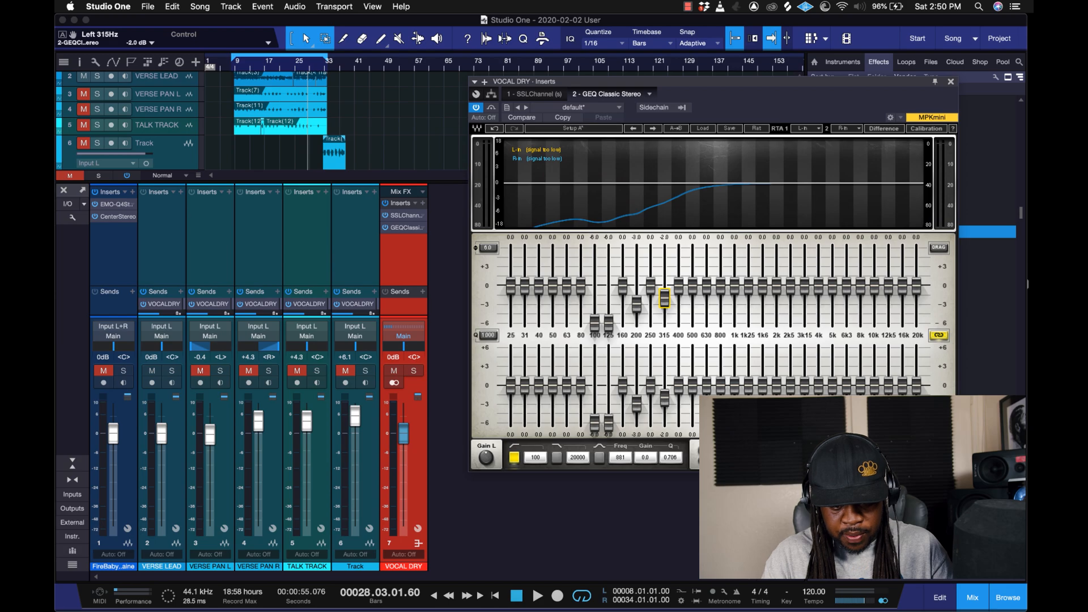
key("space")
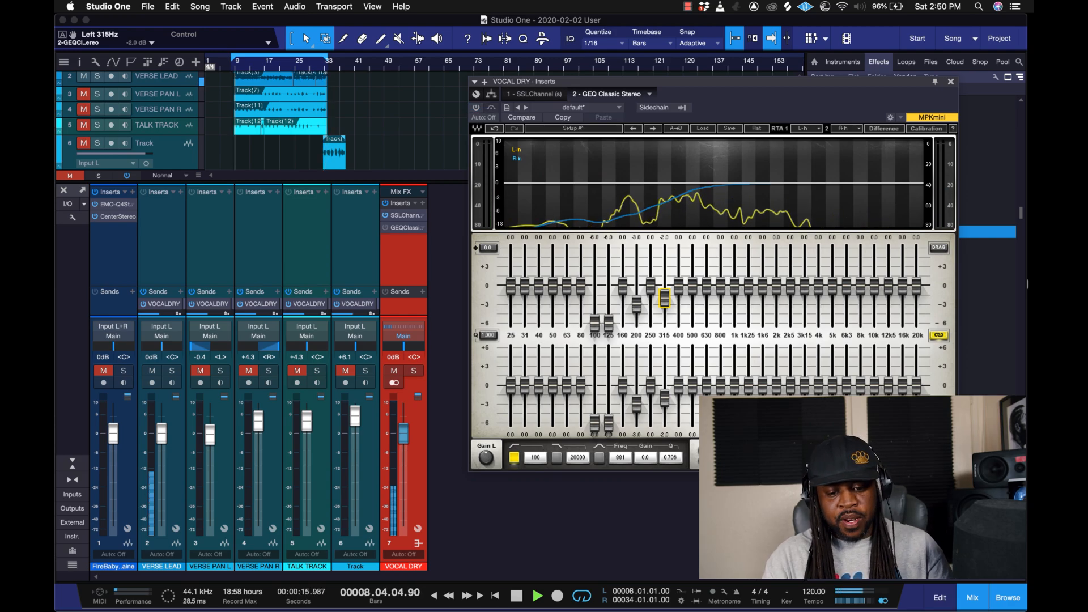
key("space")
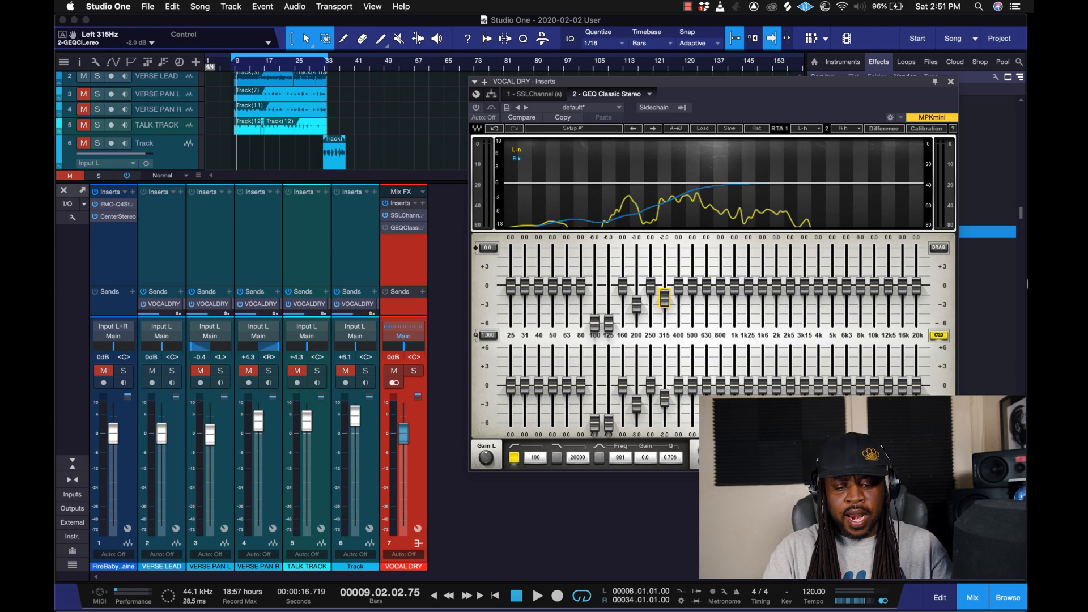
Lower the 500 Hz band to -2 dB, play the vocal with the EQ bypassed, and reactivate the EQ during playback.
left_click_drag(693, 286, 693, 298)
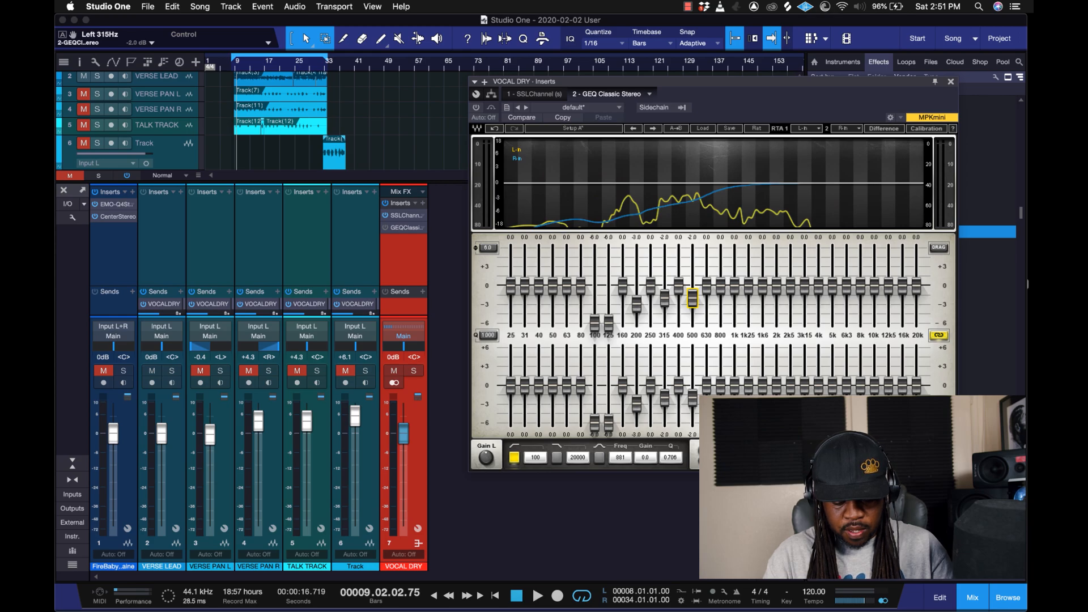
key("space")
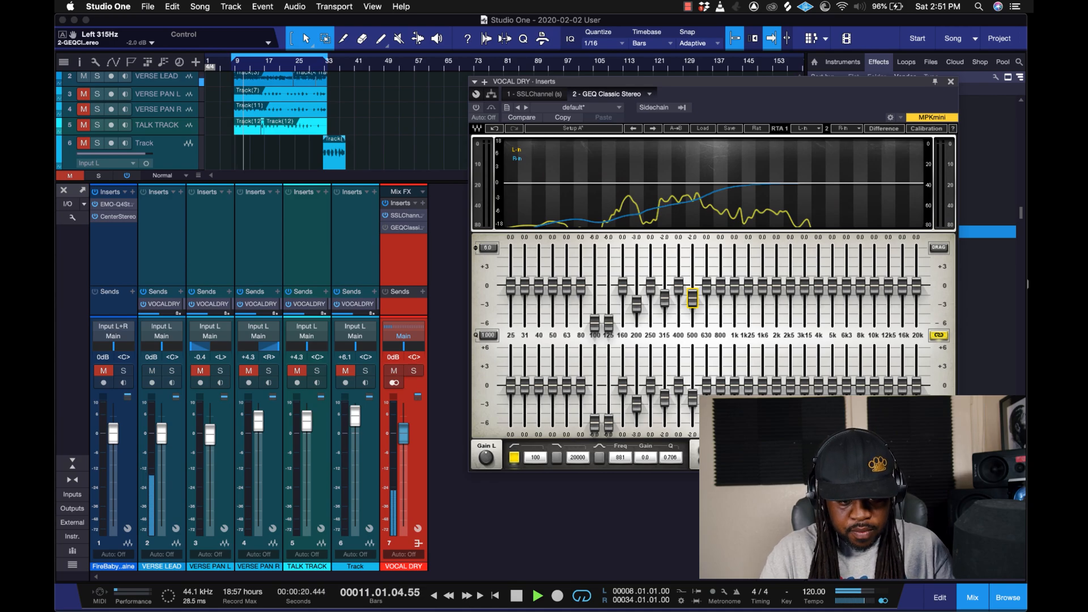
left_click(476, 107)
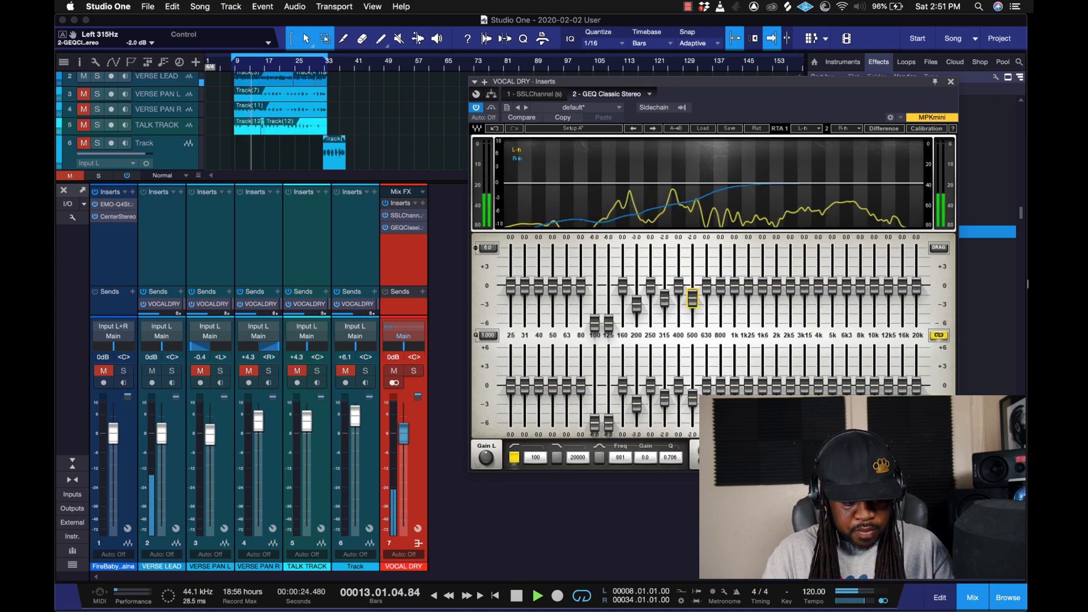
Check the equalized vocal against the beat by briefly unmuting the beat channel, and stop playback with it muted again.
left_click(103, 370)
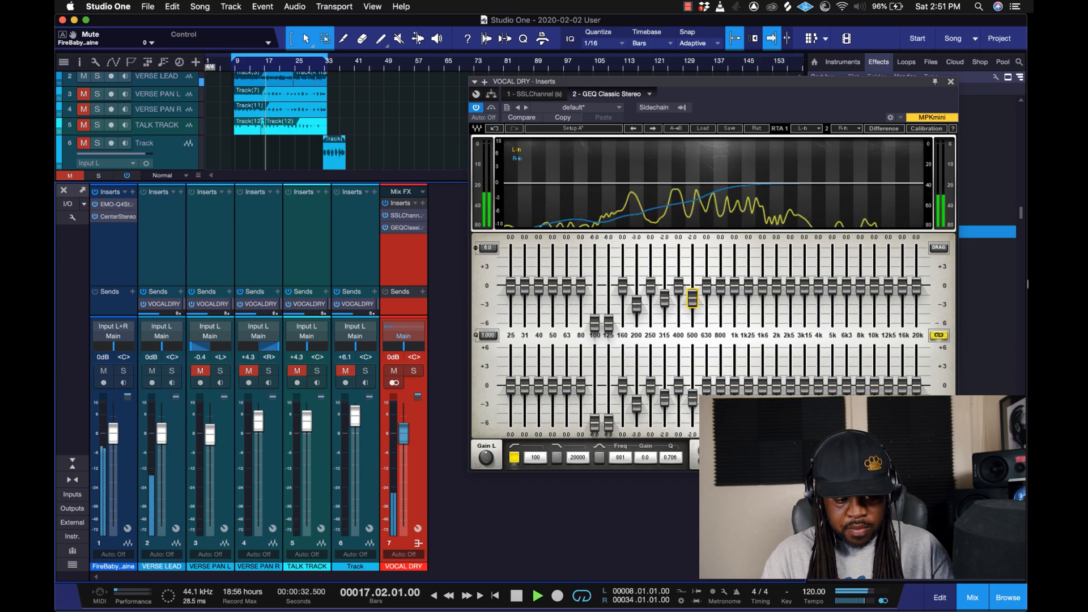
left_click(104, 370)
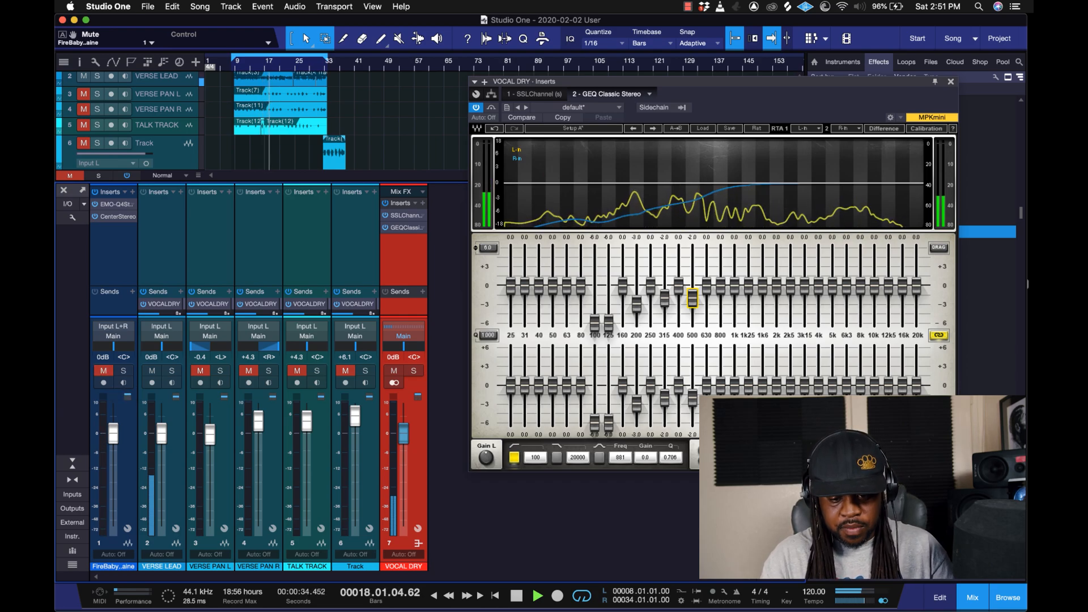
key("space")
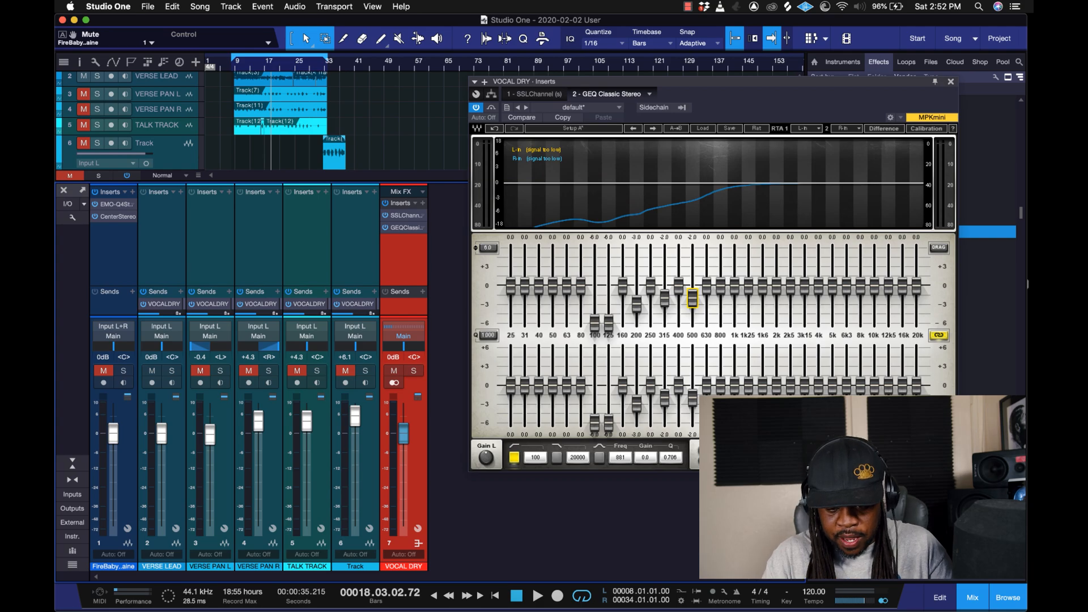
Lower the 1 kHz band to -1.5 dB while the vocal plays, and stop playback.
key("space")
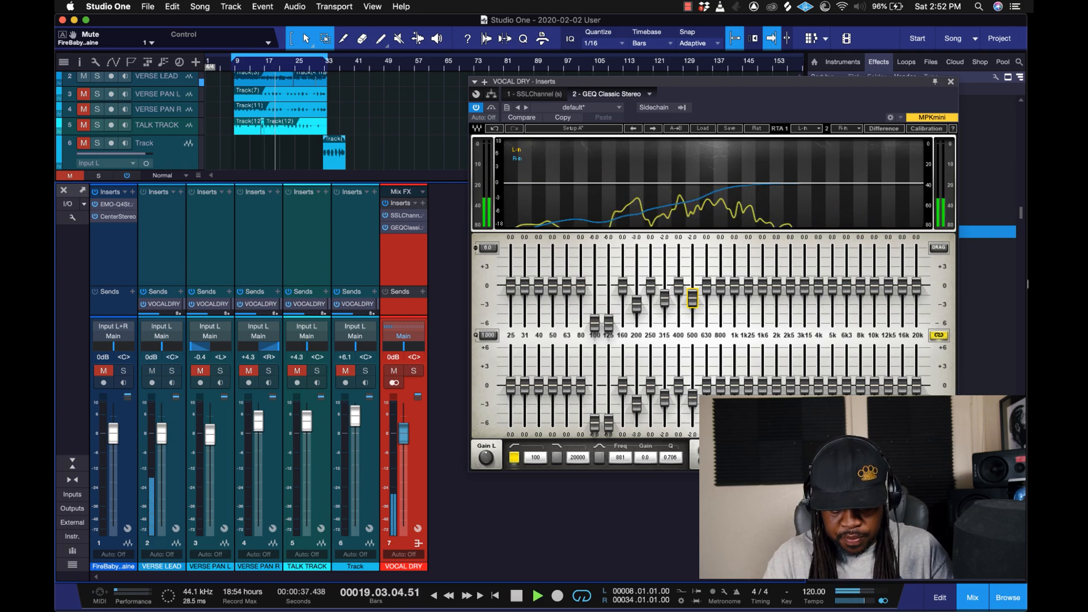
mouse_move(735, 285)
left_mouse_down()
mouse_move(734, 248)
mouse_move(734, 294)
left_mouse_up()
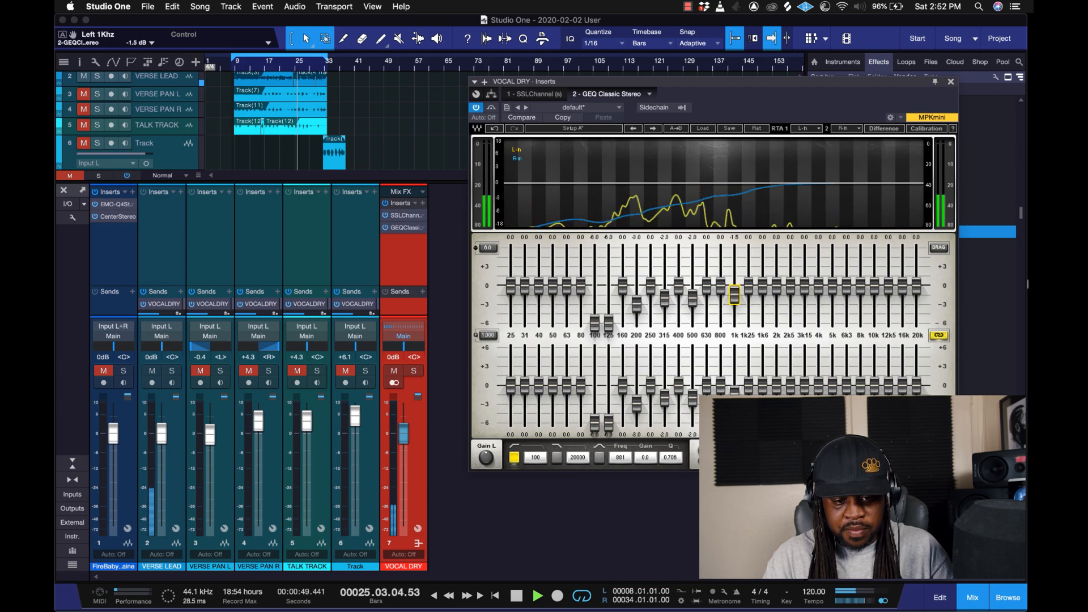
key("space")
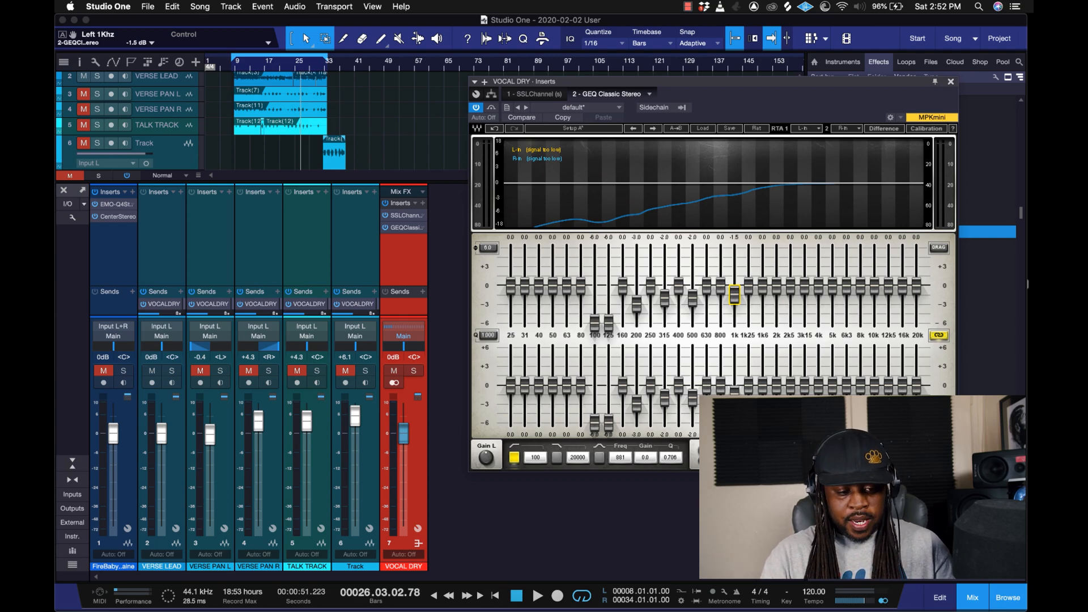
Add the Waves RCompressor (s) to the VOCAL DRY bus after the GEQ Classic EQ.
left_click(951, 81)
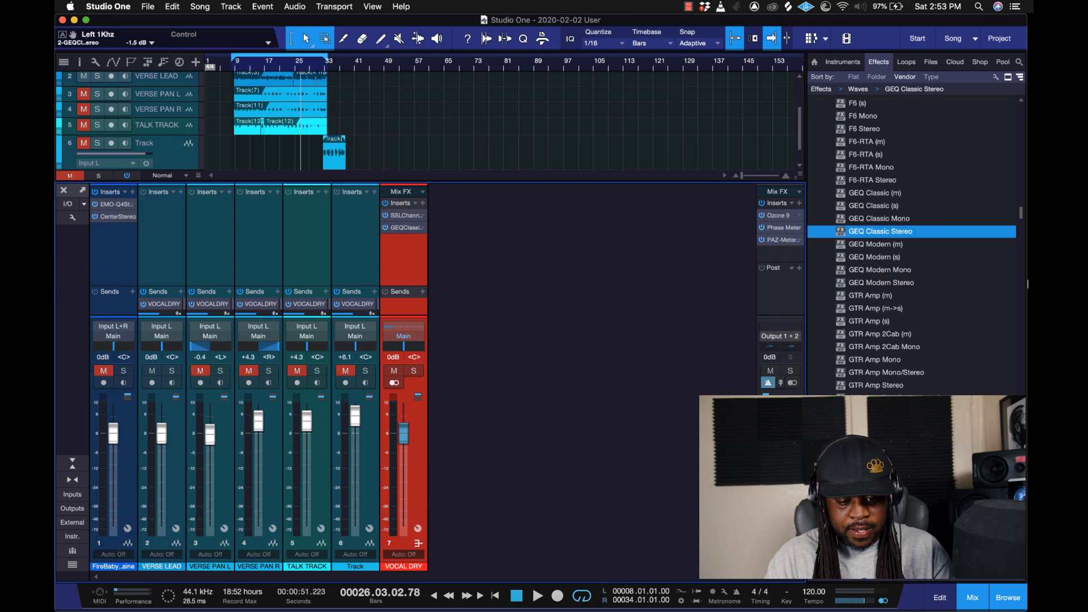
scroll(912, 244, "down", 15)
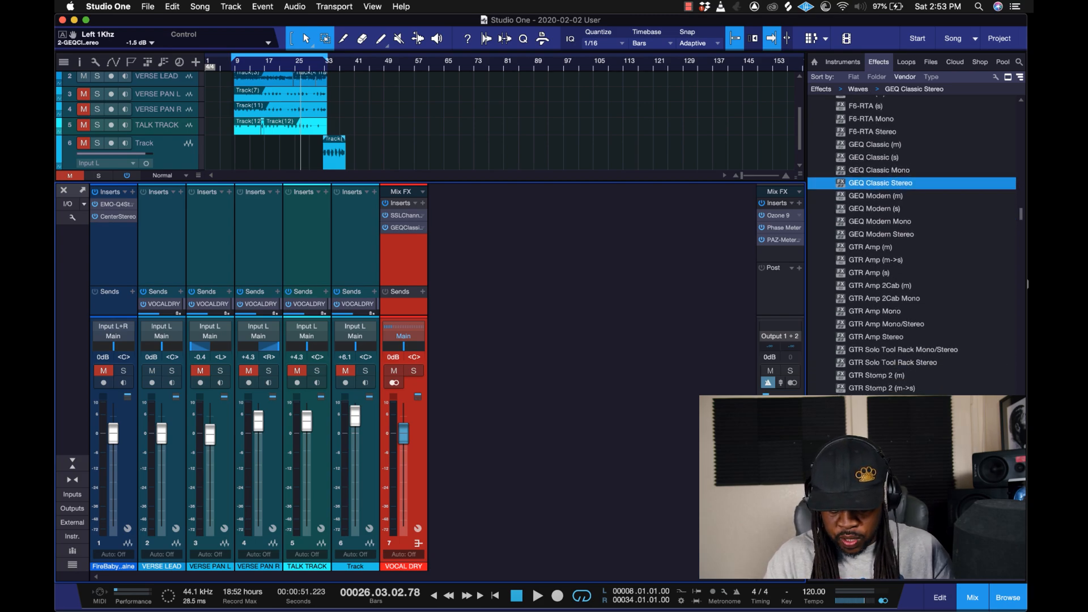
scroll(912, 244, "down", 20)
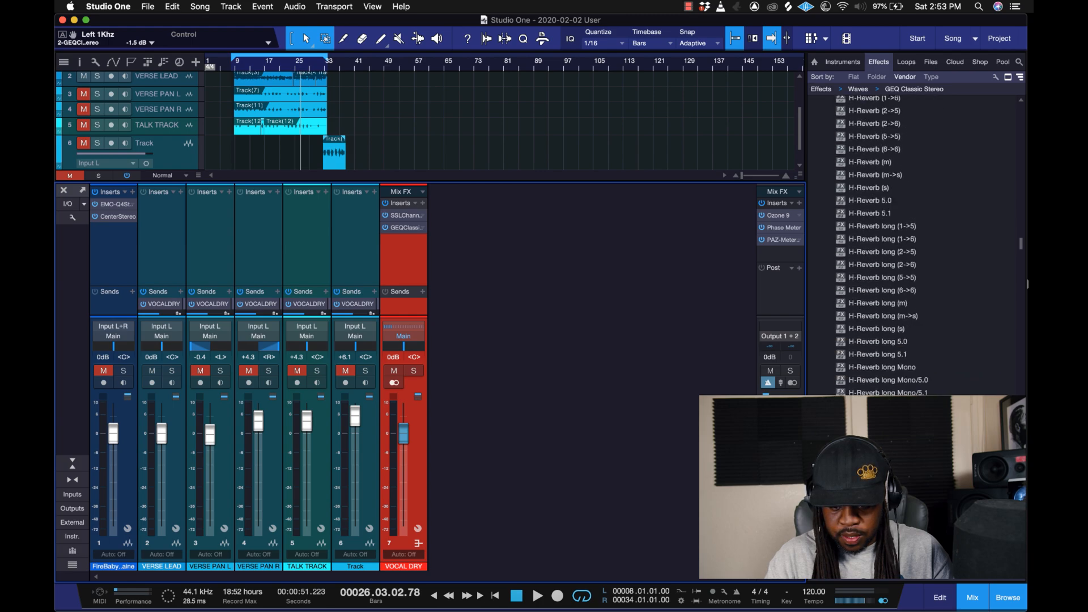
scroll(884, 243, "up", 20)
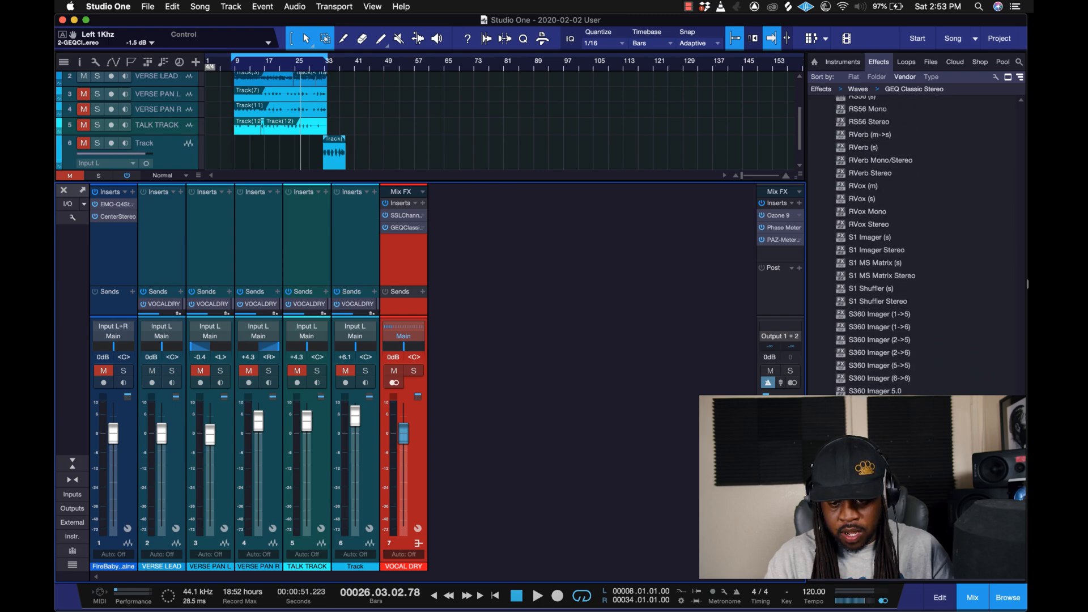
scroll(883, 243, "up", 5)
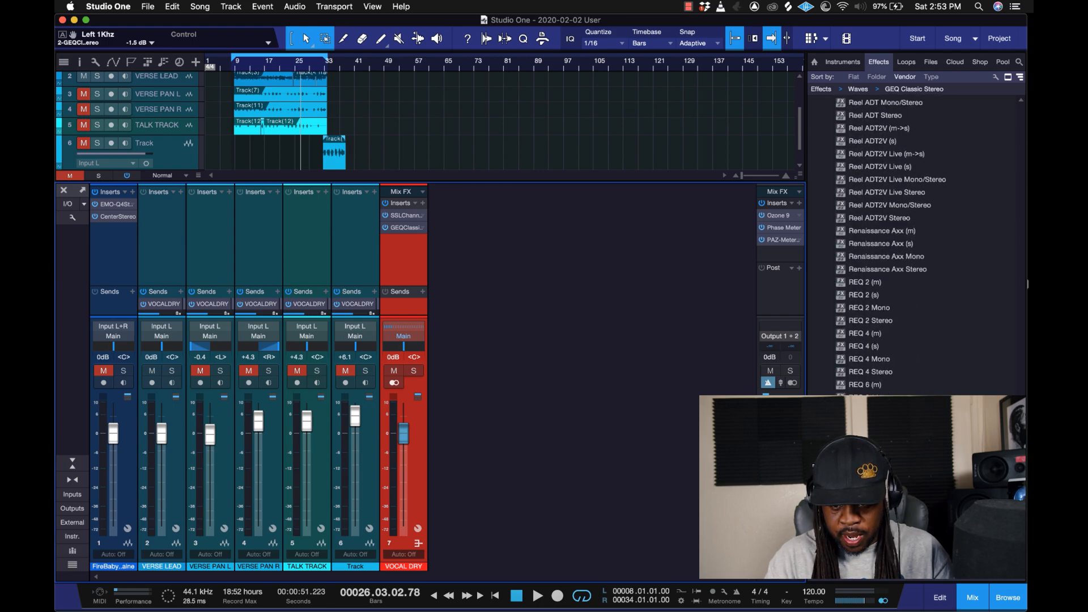
scroll(884, 243, "up", 3)
scroll(884, 243, "down", 5)
scroll(884, 244, "up", 10)
scroll(883, 244, "down", 3)
scroll(884, 243, "down", 8)
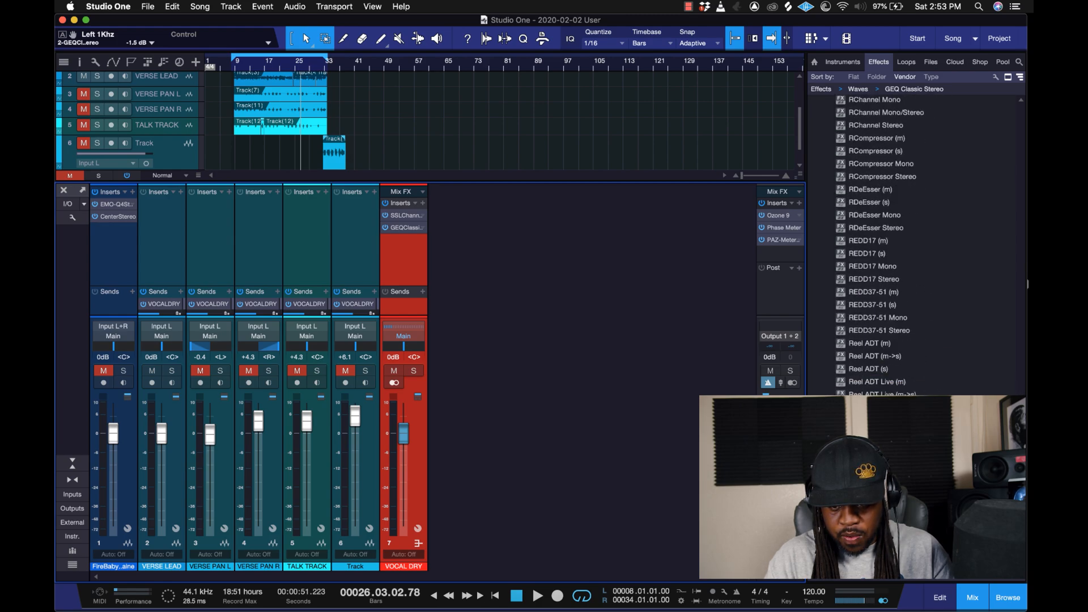
left_click_drag(871, 151, 397, 267)
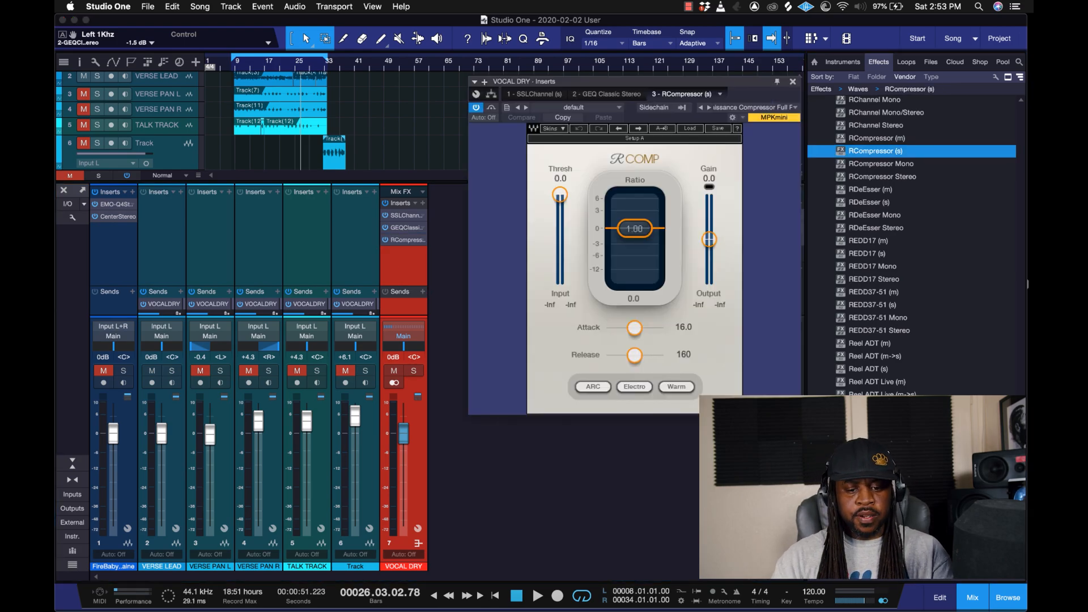
Set the RCompressor's ratio to 2.02, gain to 2.0 and attack to 0.60.
left_click_drag(635, 228, 634, 238)
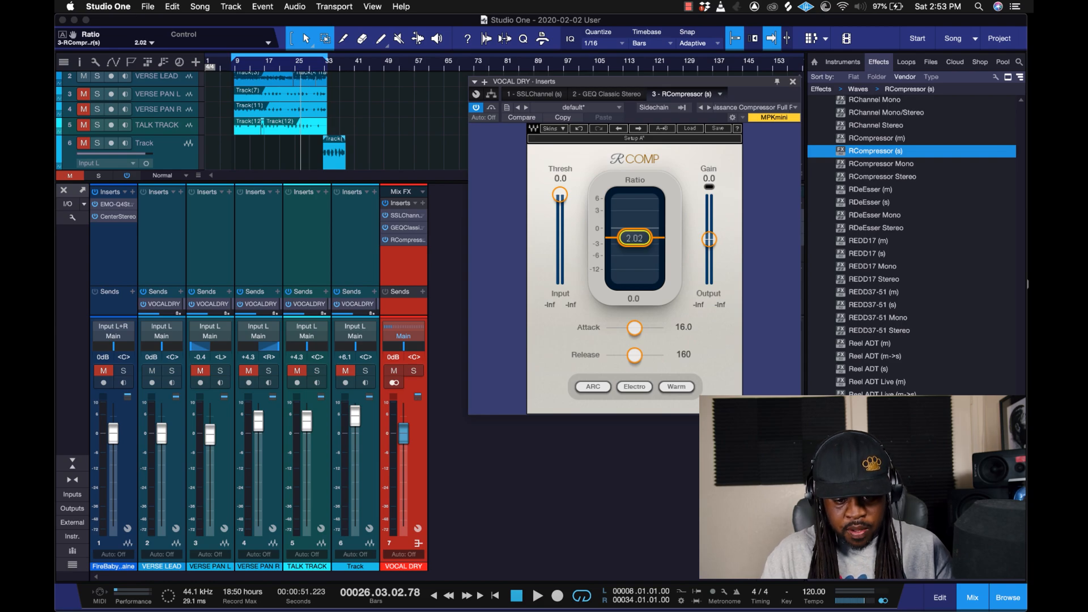
left_click_drag(709, 239, 709, 236)
left_click_drag(634, 327, 608, 327)
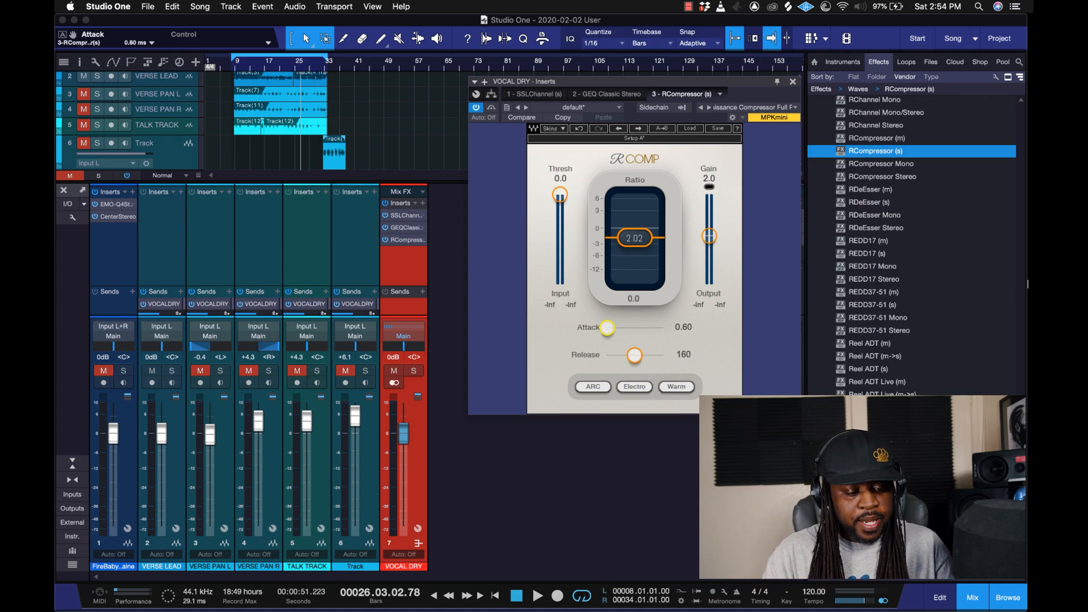
Unmute the beat channel, start playback, and lower the compressor threshold to -31.4 while the vocal and beat play.
left_click(103, 370)
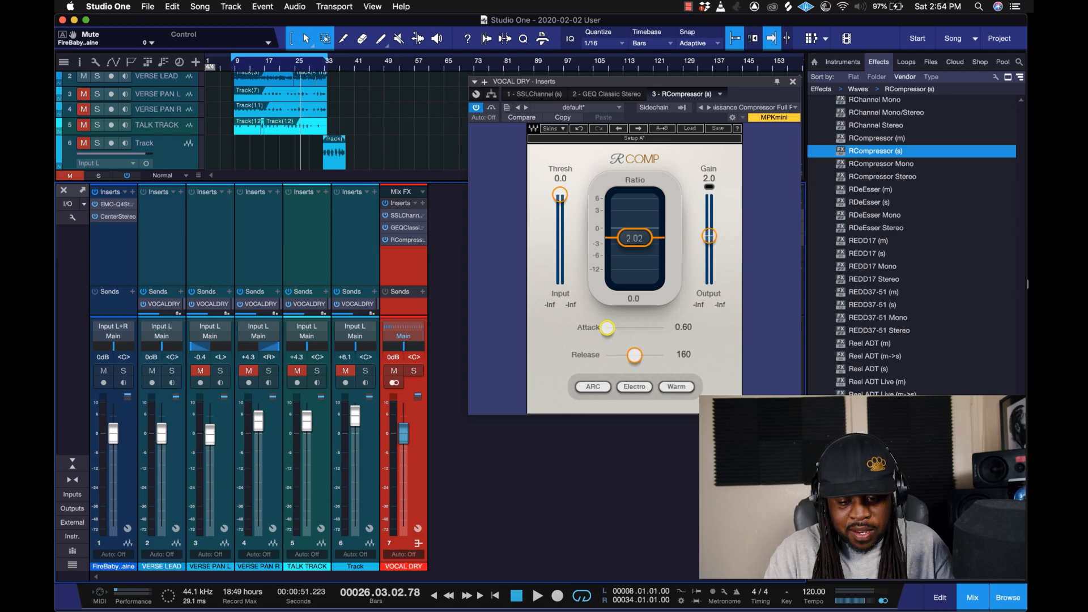
key("space")
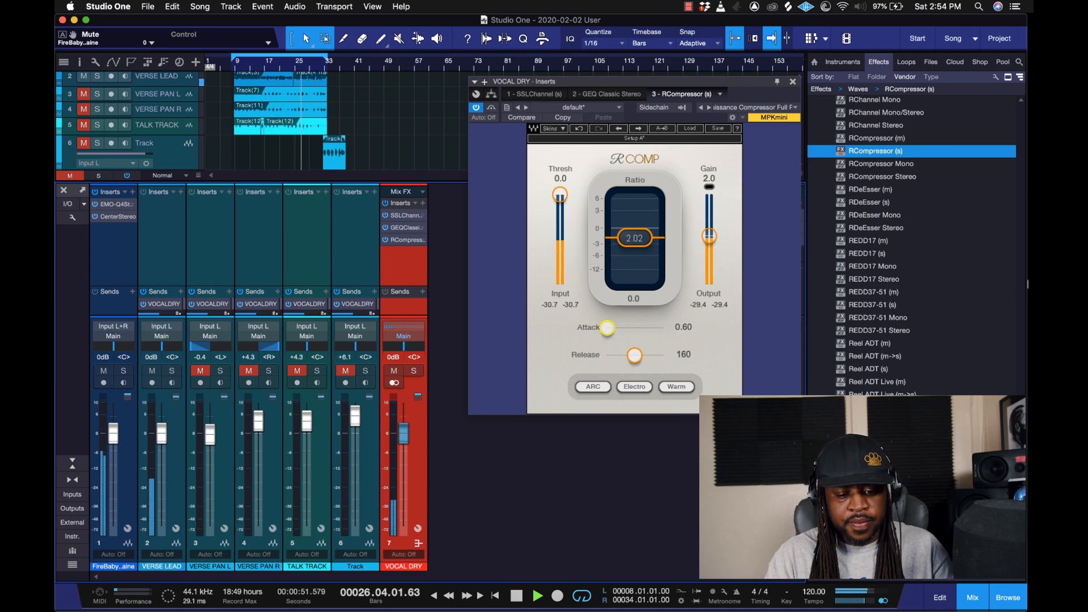
left_click_drag(560, 194, 559, 239)
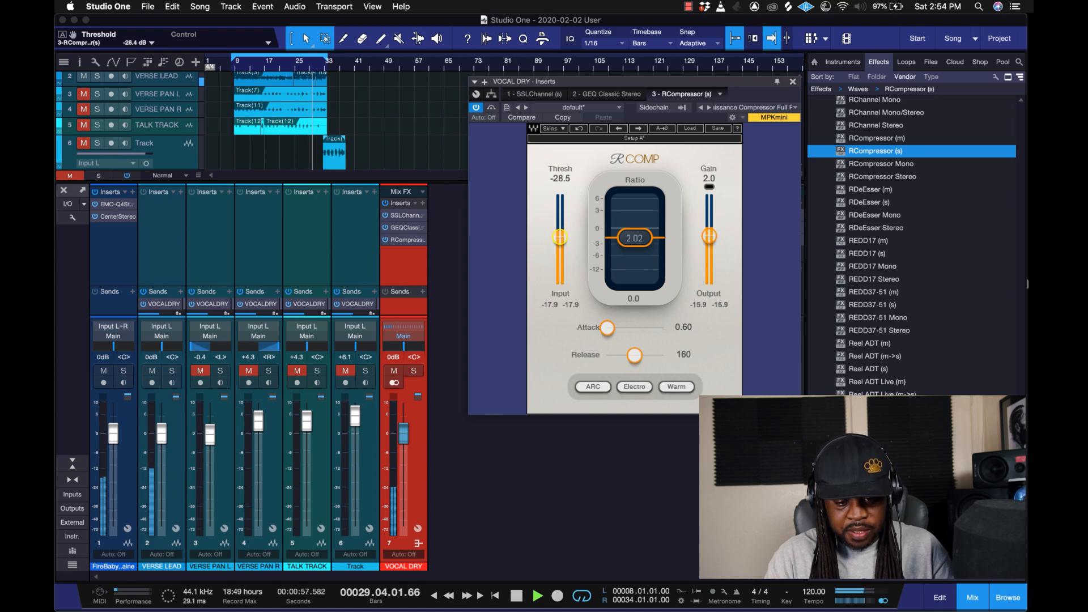
mouse_move(560, 240)
left_mouse_down()
mouse_move(560, 277)
mouse_move(559, 238)
left_mouse_up()
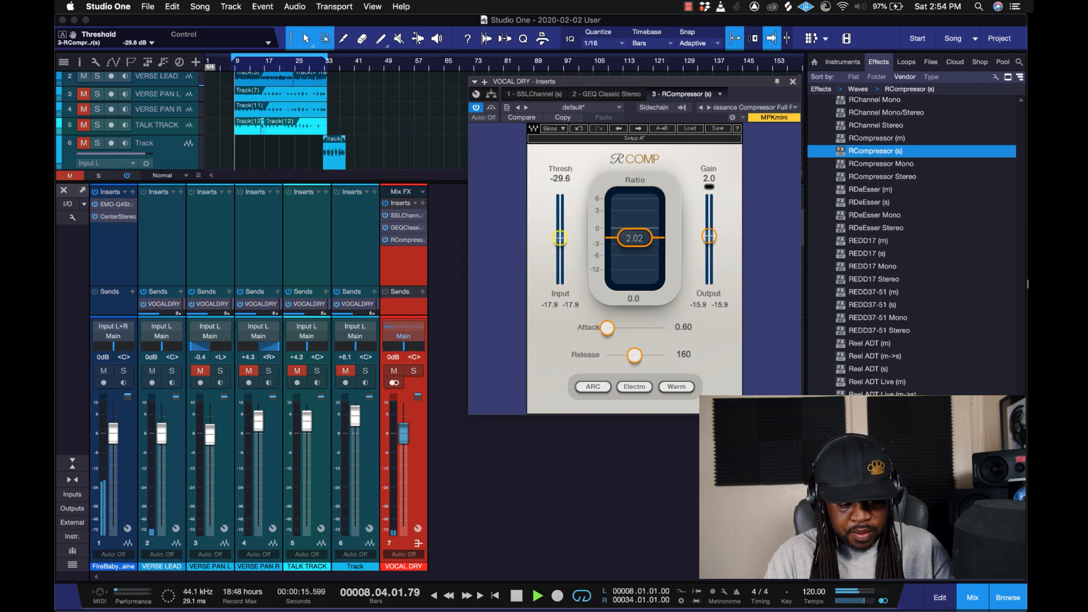
mouse_move(560, 238)
left_mouse_down()
mouse_move(559, 287)
mouse_move(559, 241)
left_mouse_up()
Raise the compressor's ratio to 3.99 and lower its threshold to -33.1, keeping the attack at 0.60.
left_click_drag(634, 238, 634, 247)
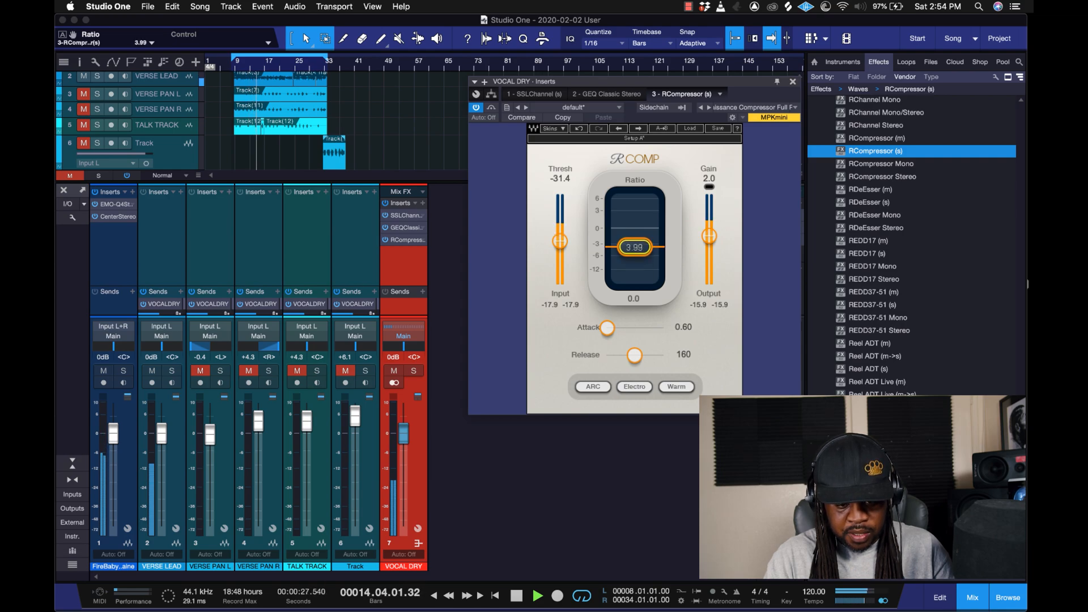
left_click_drag(560, 241, 559, 244)
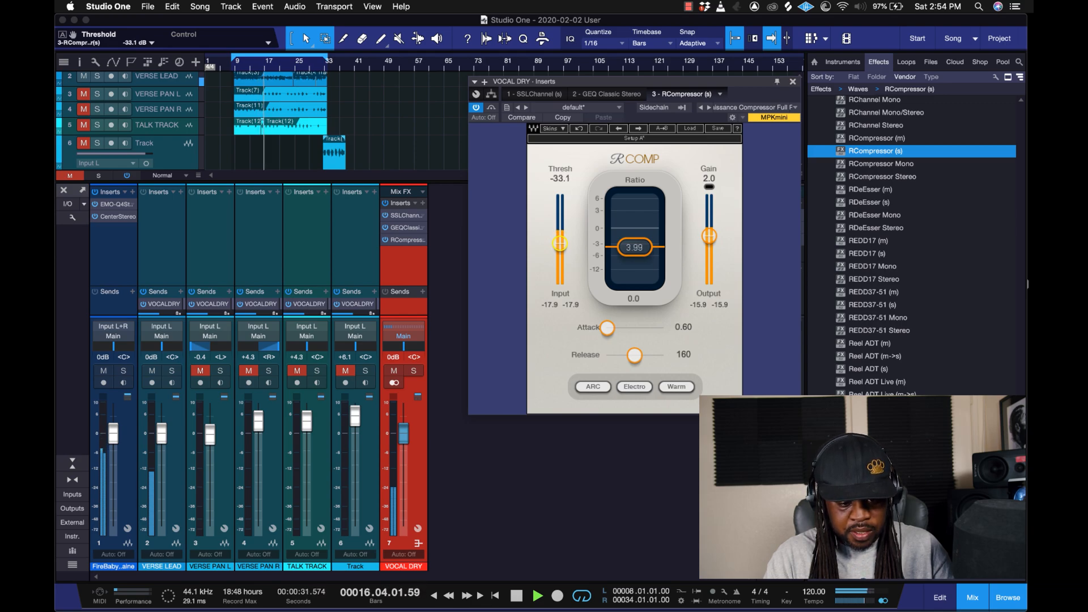
left_click_drag(607, 328, 607, 328)
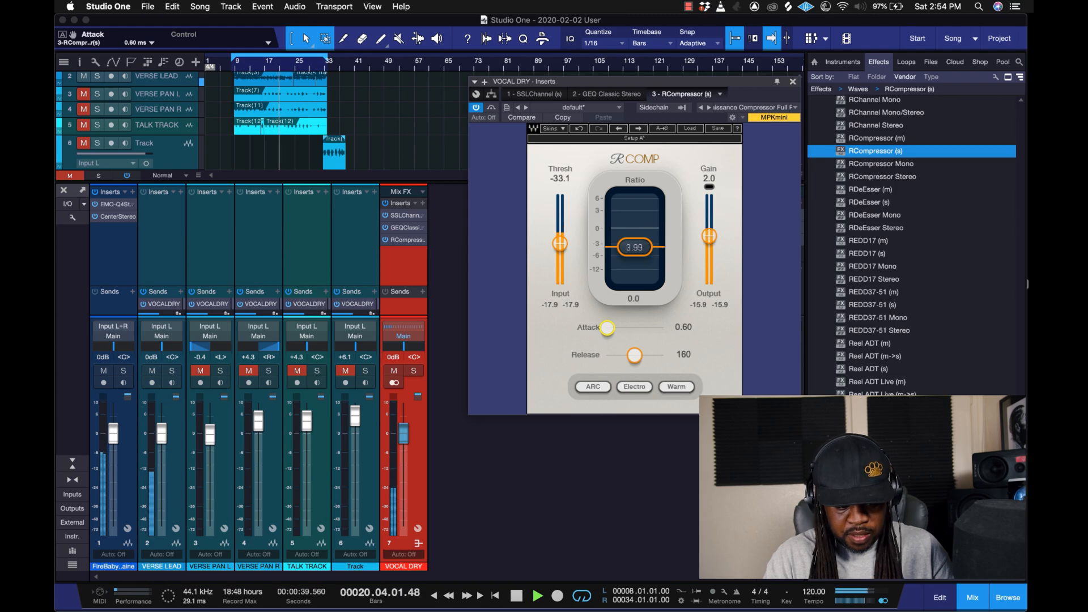
Mute the beat and compare the vocal with the RCompressor bypassed and reactivated, keeping its gain at 2.0.
left_click(103, 370)
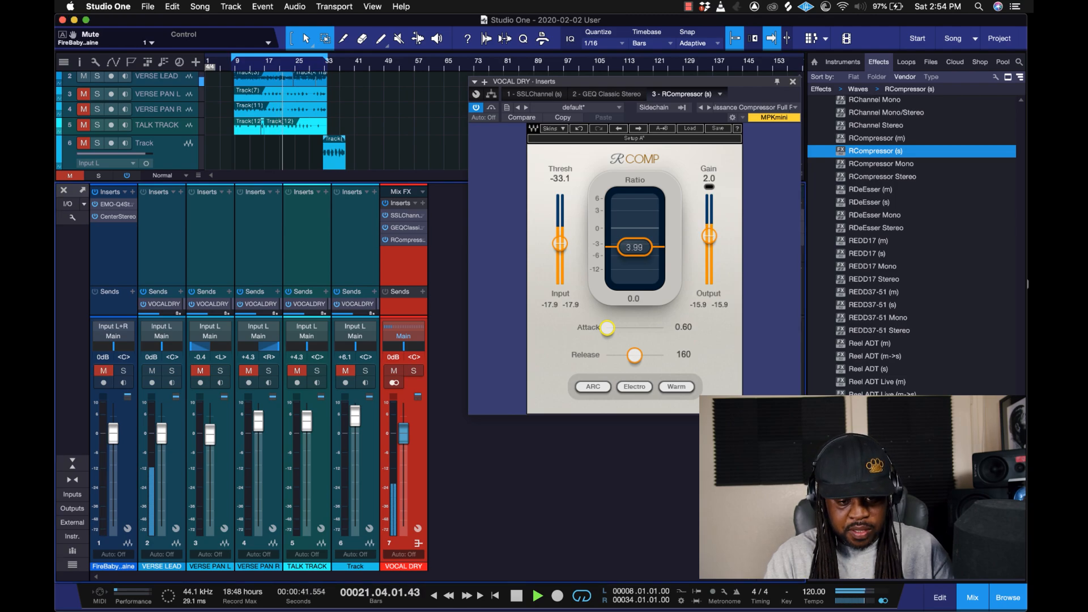
left_click(476, 107)
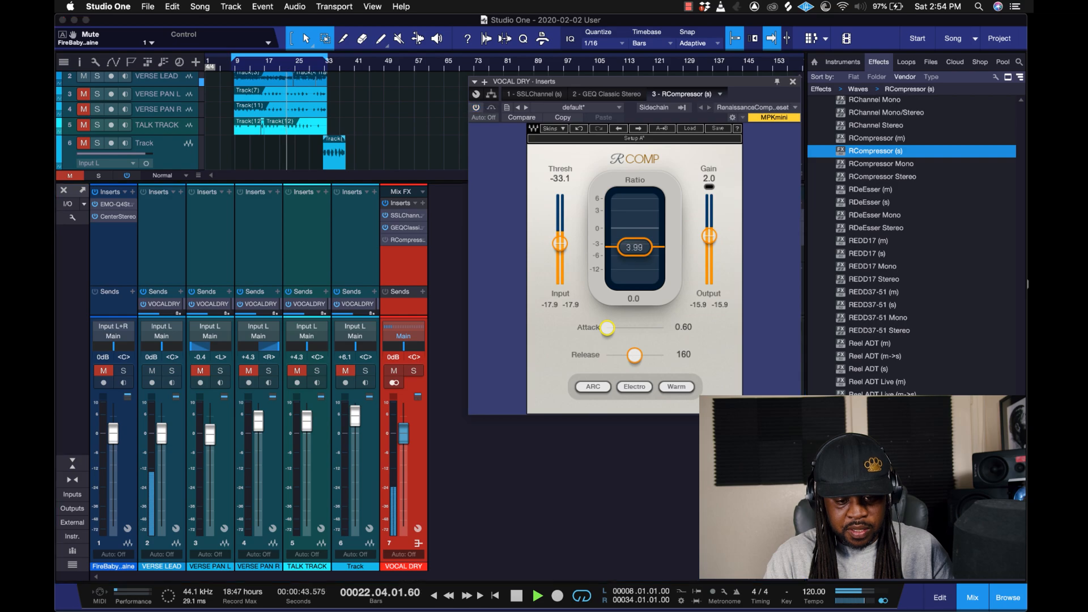
left_click(476, 108)
mouse_move(709, 236)
left_mouse_down()
mouse_move(709, 212)
mouse_move(709, 236)
left_mouse_up()
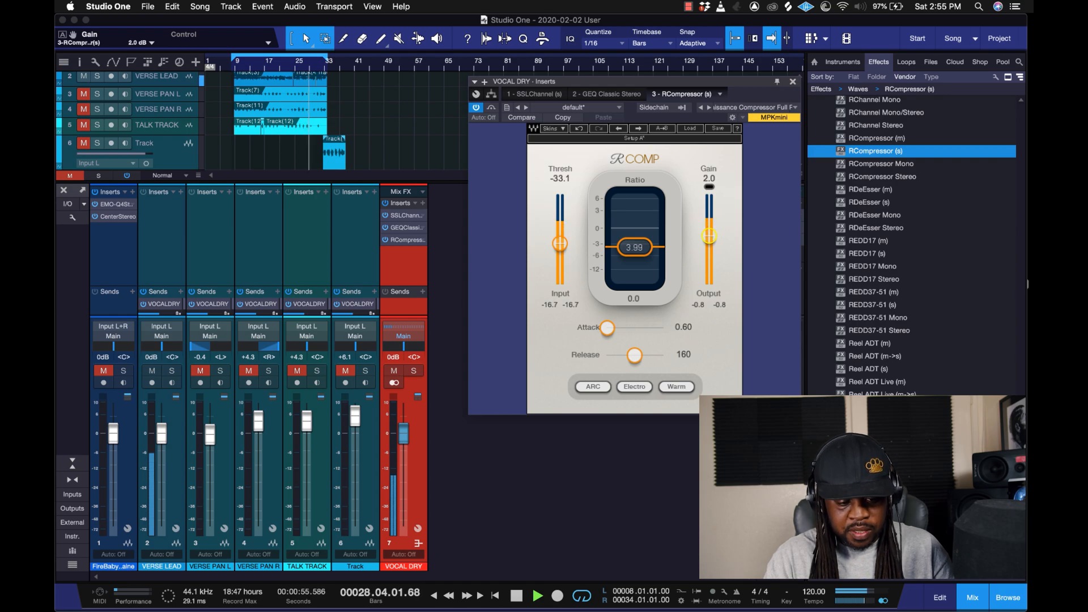
Unmute the beat, set the compressor's ratio to 4.02 and threshold to -31.4 during playback, and stop.
left_click(103, 370)
left_click_drag(634, 247, 634, 246)
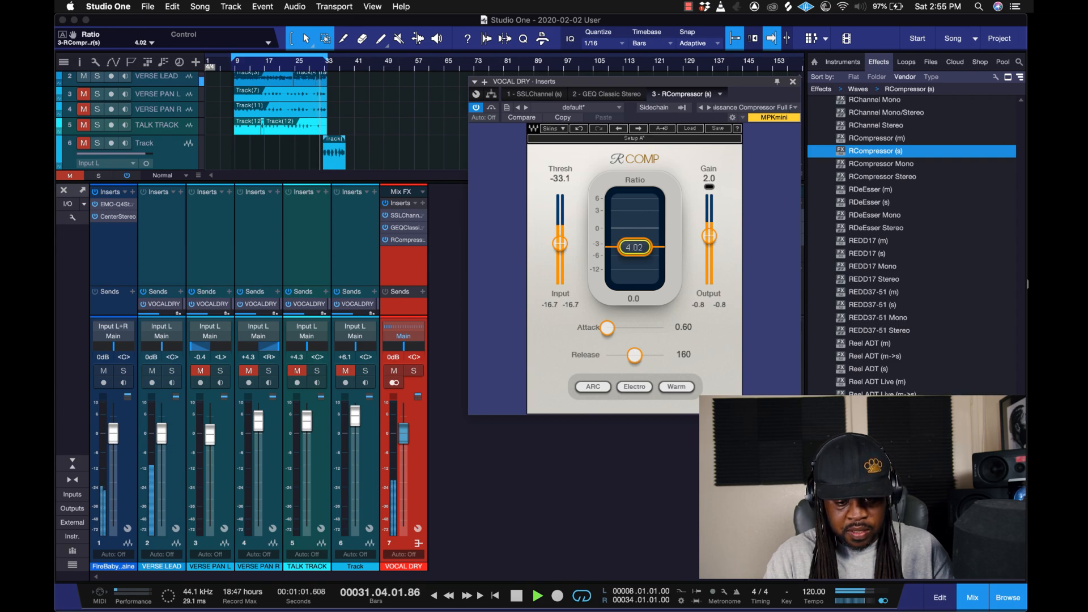
left_click_drag(634, 248, 634, 248)
left_click(560, 244)
left_click_drag(559, 244, 560, 240)
key("space")
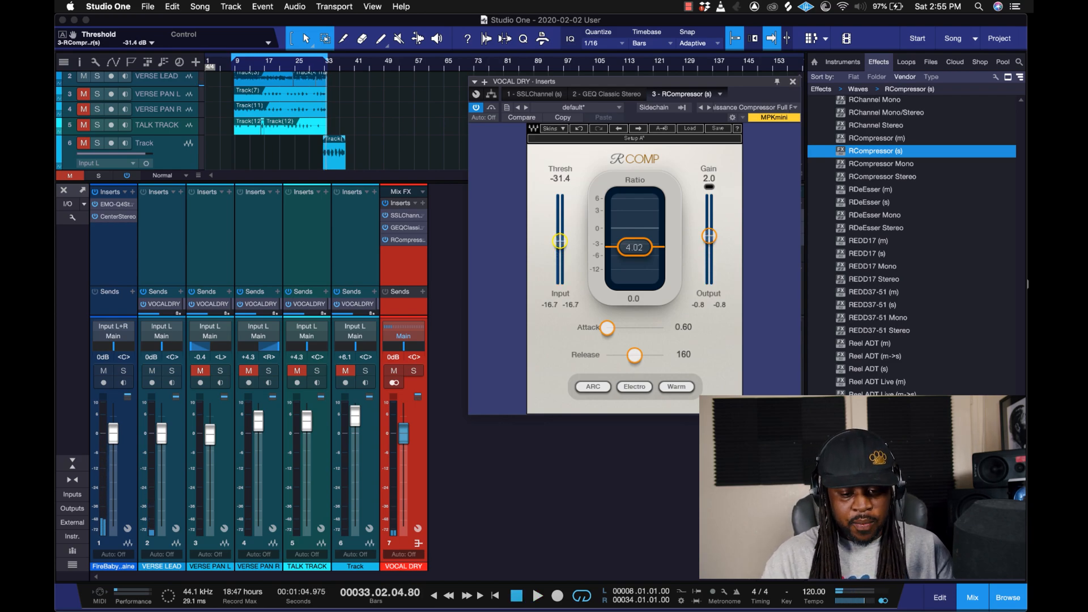
Play the mix, try the compressor's Warm/Smooth character setting, and stop playback.
key("space")
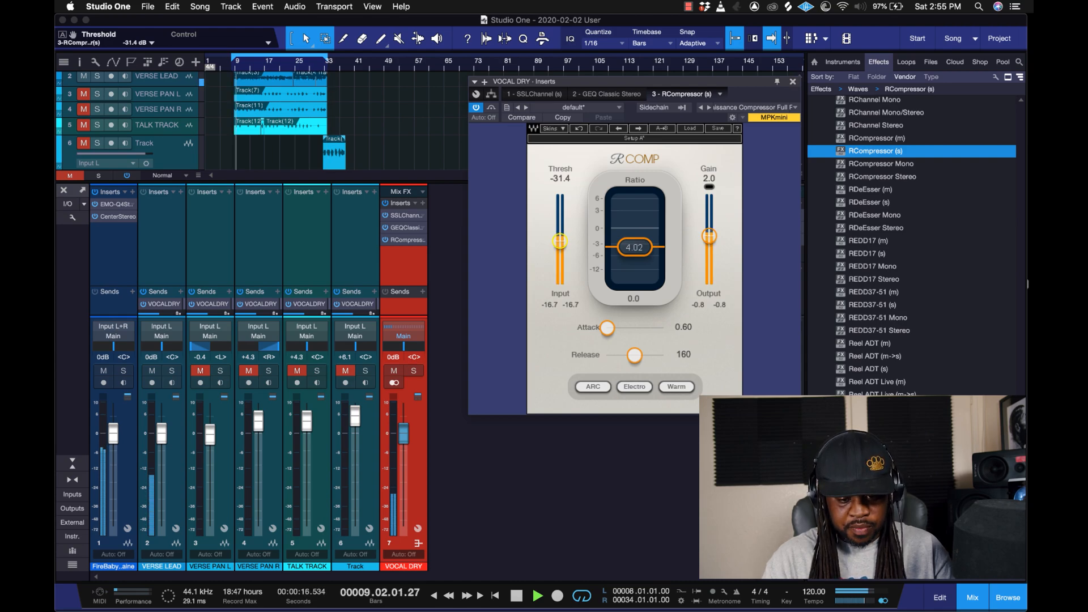
left_click(676, 387)
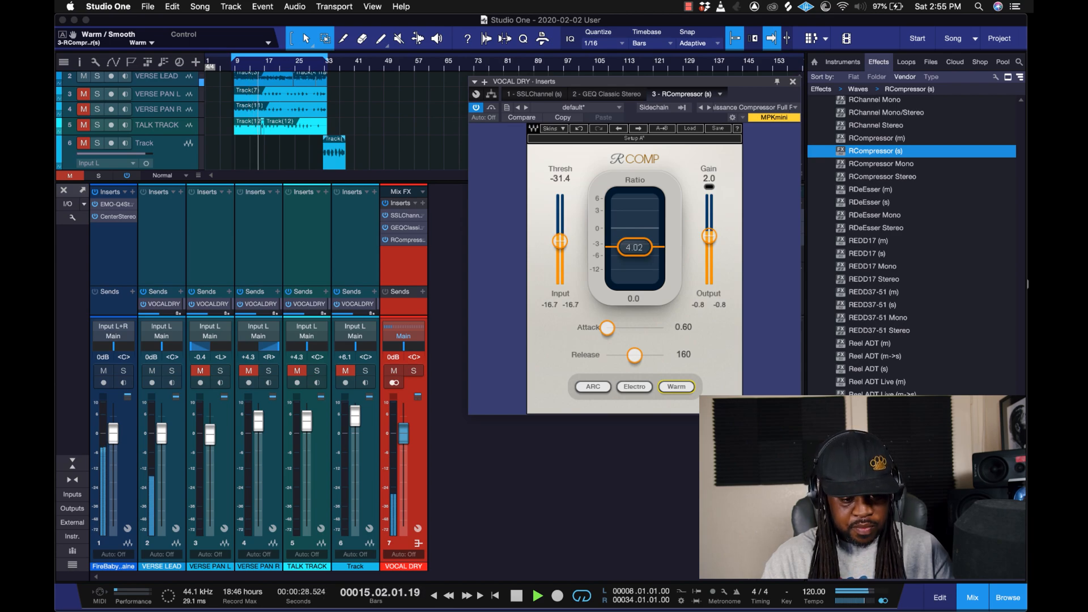
key("space")
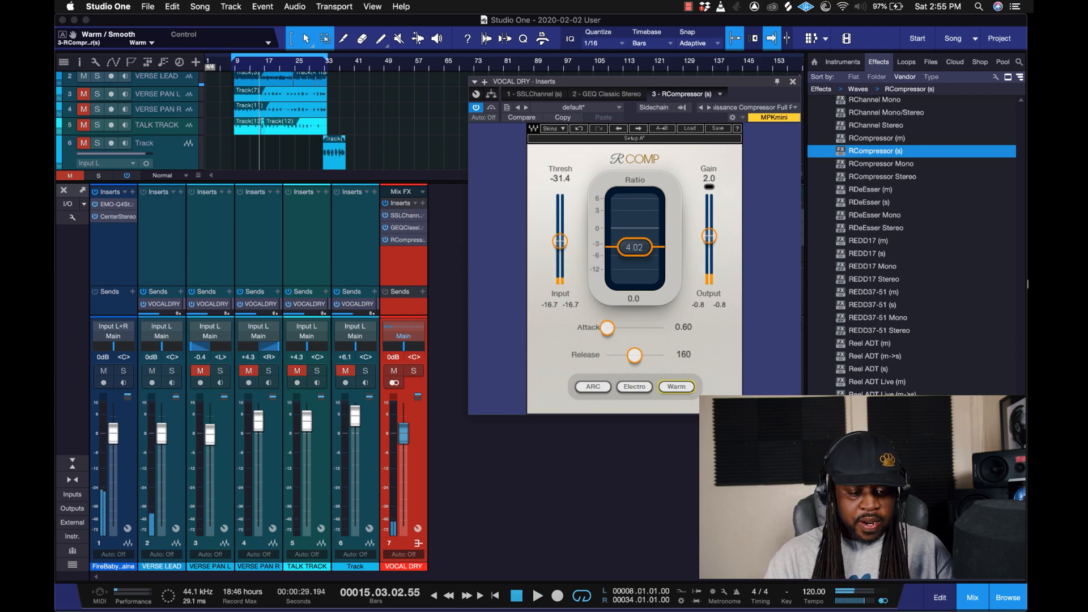
Remove the RCompressor from the VOCAL DRY bus and add the Waves CLA-2A (s) in its place.
right_click(418, 243)
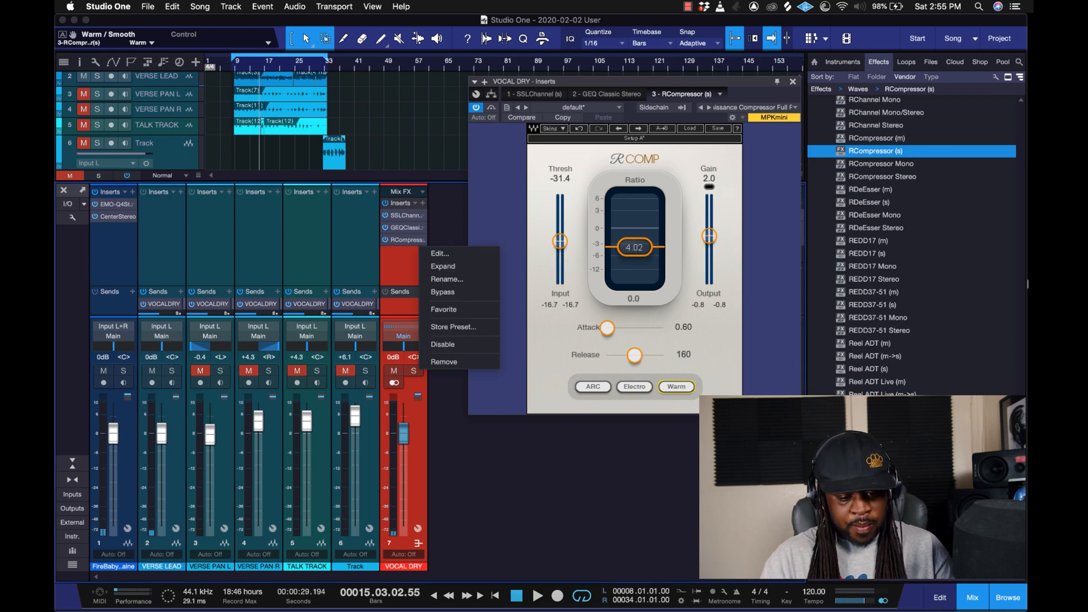
left_click(444, 362)
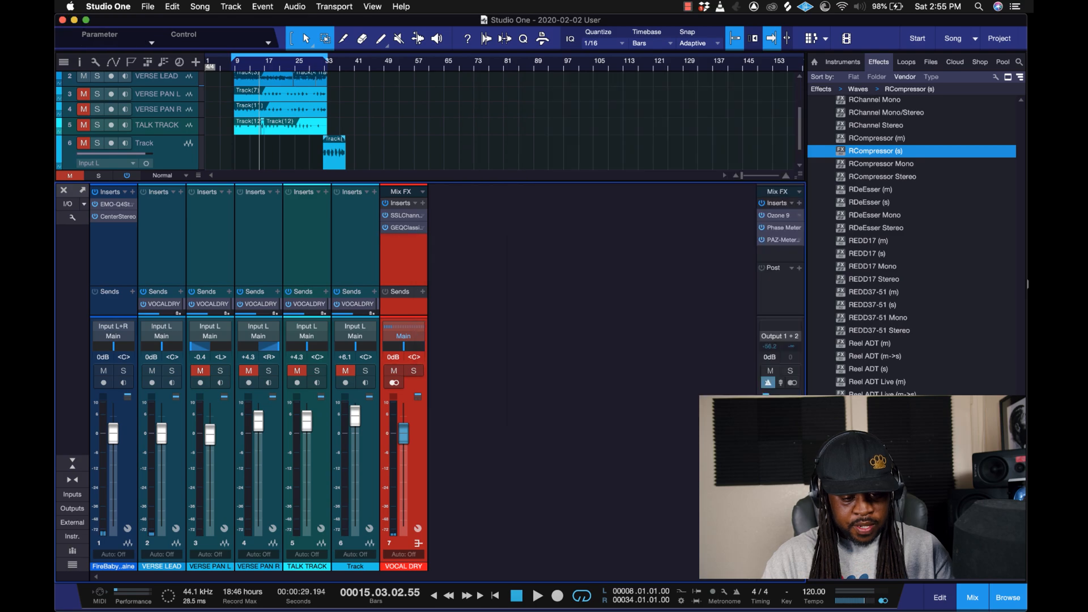
scroll(1027, 283, "up", 20)
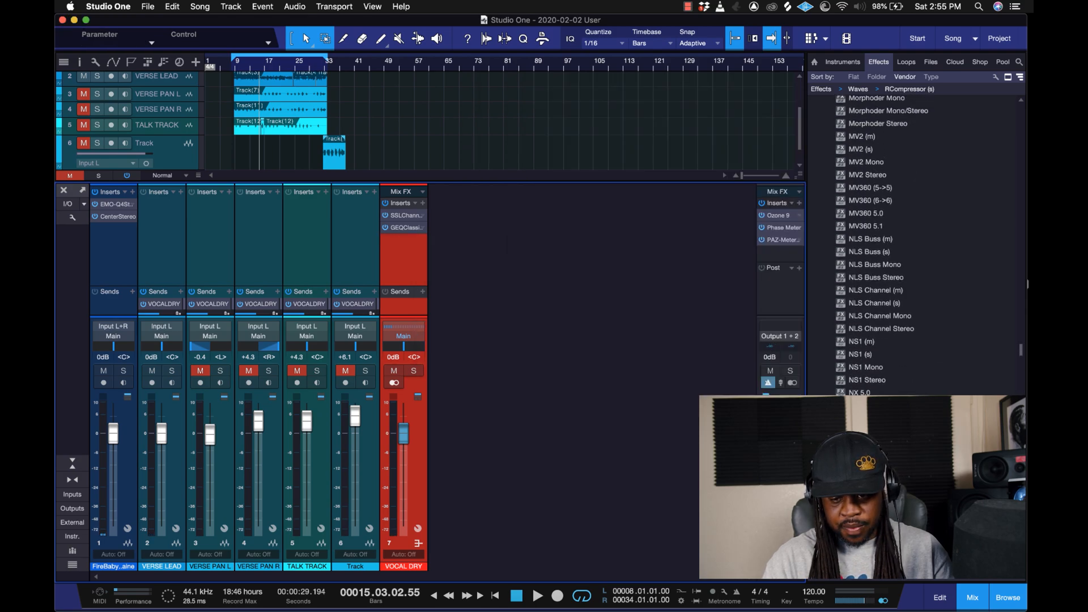
scroll(1026, 283, "up", 20)
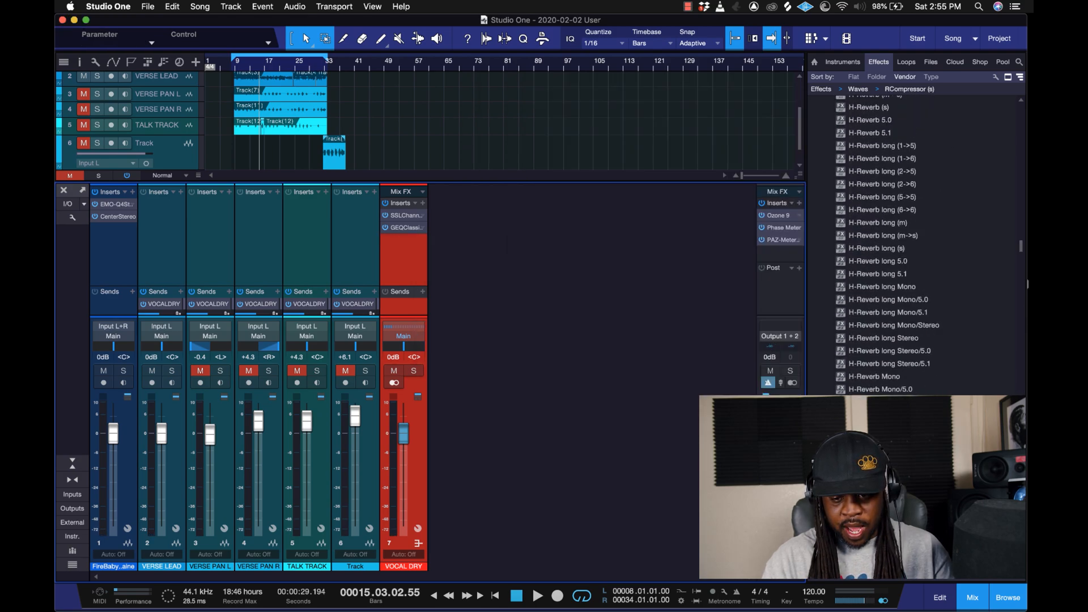
scroll(1027, 284, "up", 20)
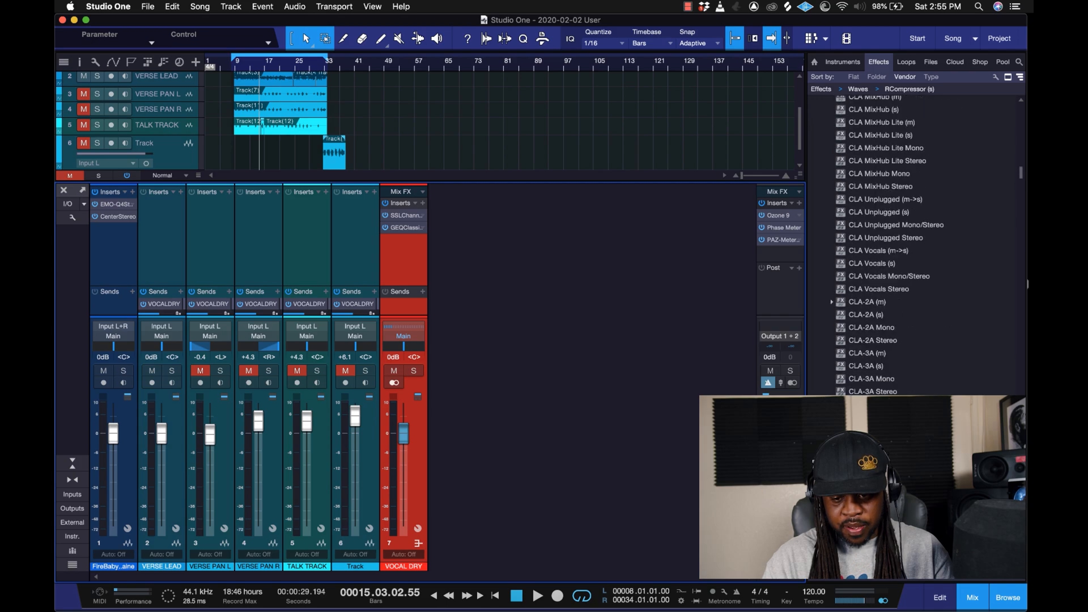
left_click_drag(873, 346, 403, 240)
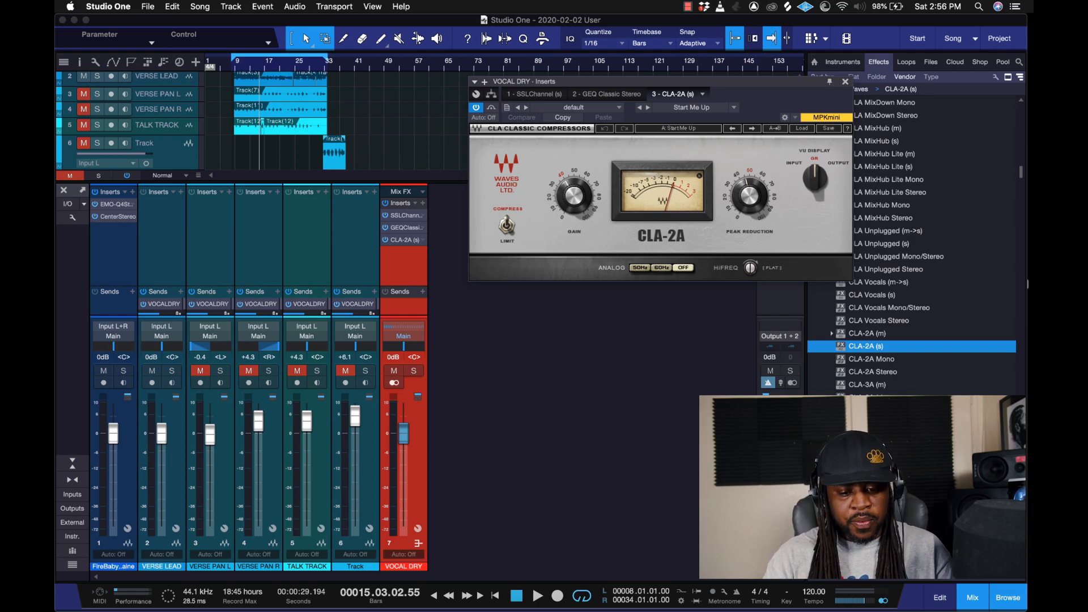
Set the CLA-2A's peak reduction to 65.60 while the vocal and beat play, and turn off autoscroll.
mouse_move(574, 195)
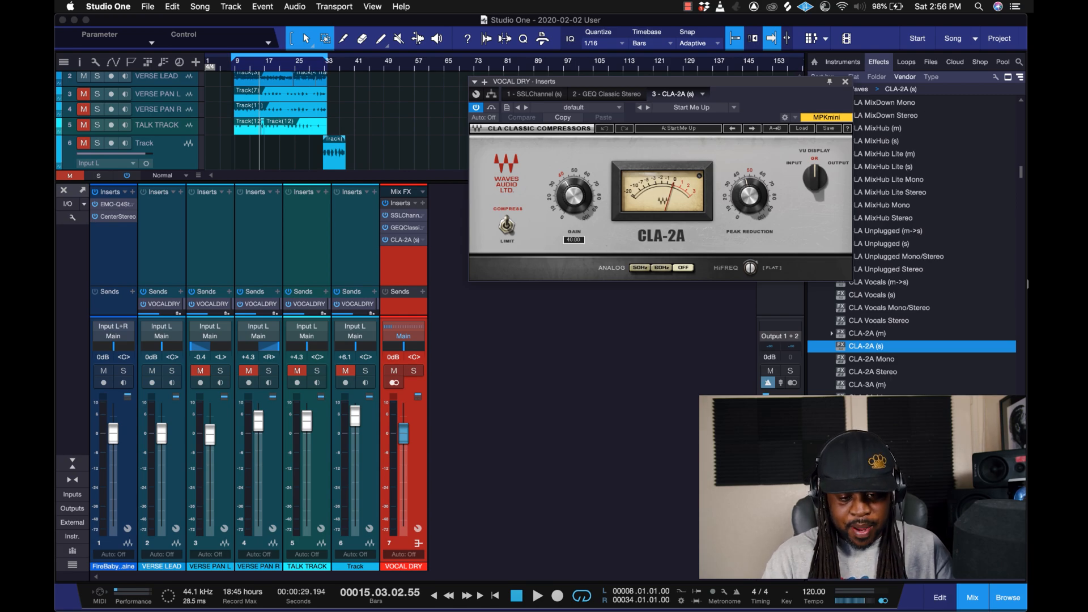
key("space")
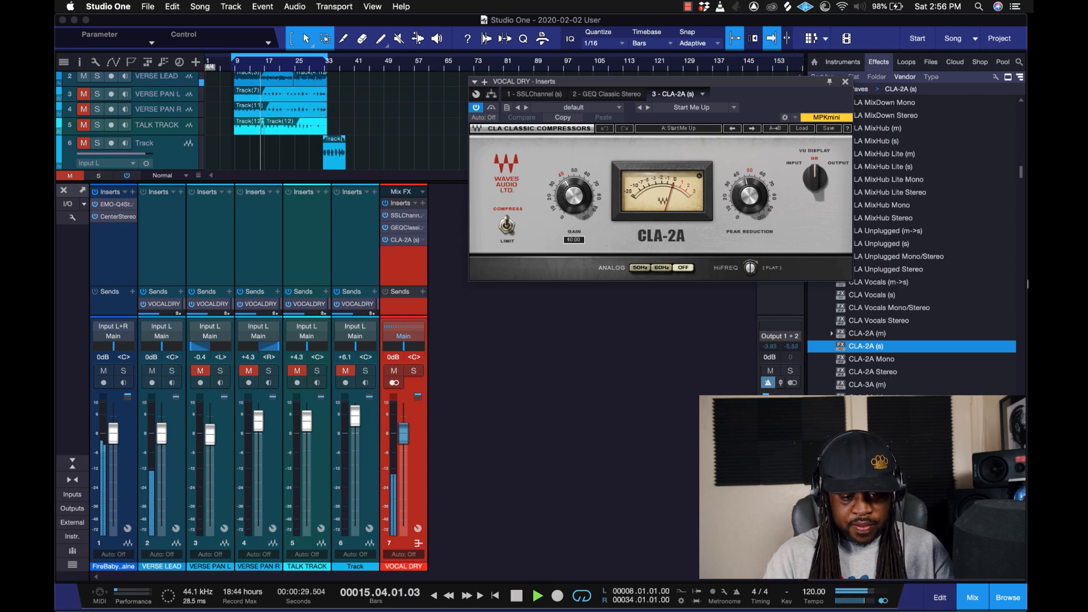
key("space")
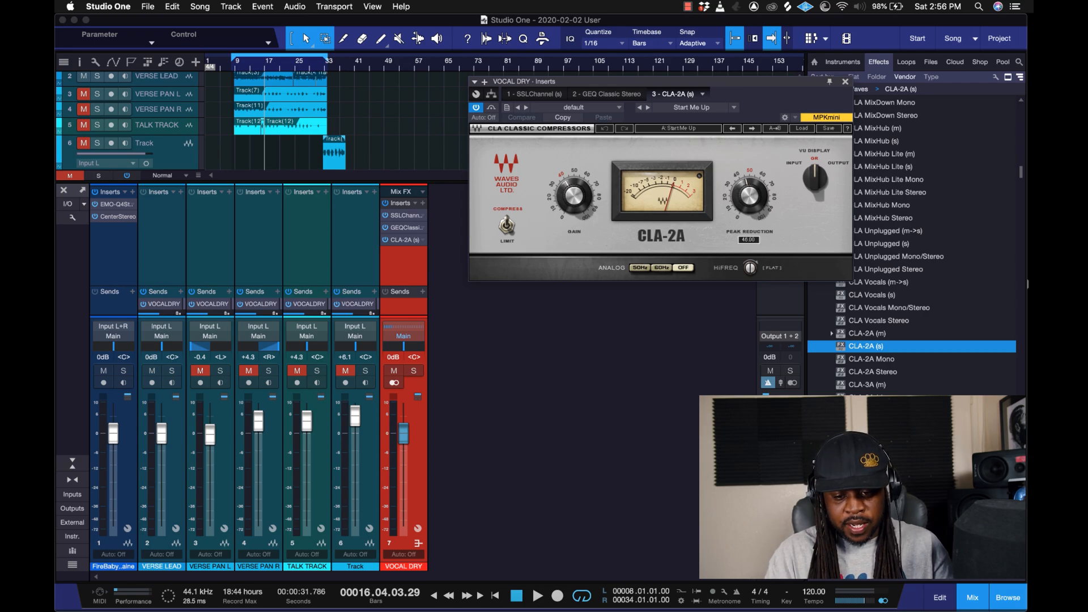
key("space")
left_click_drag(749, 195, 749, 177)
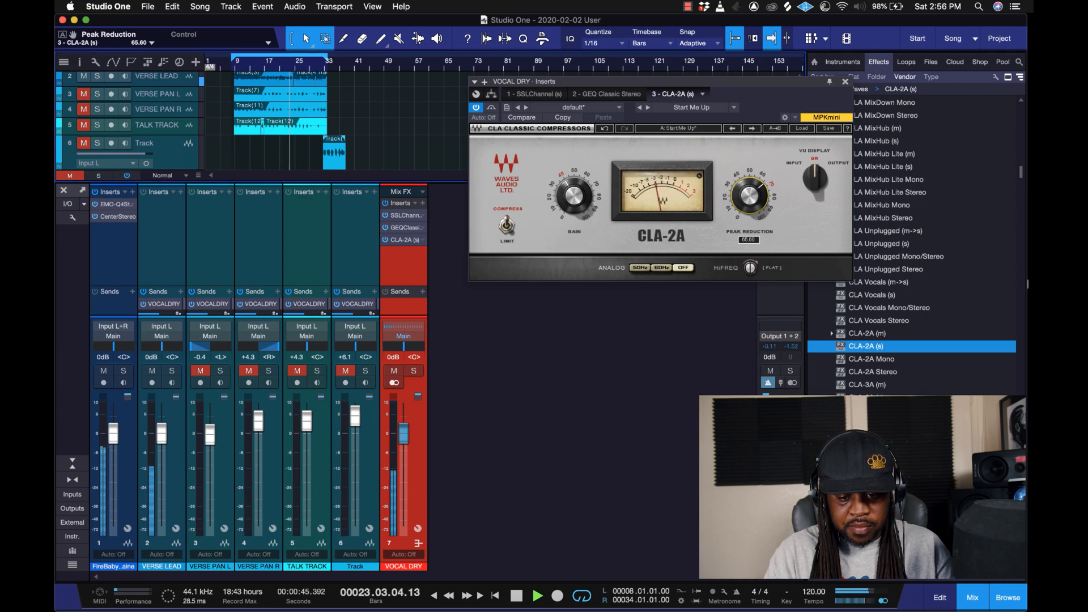
key("f")
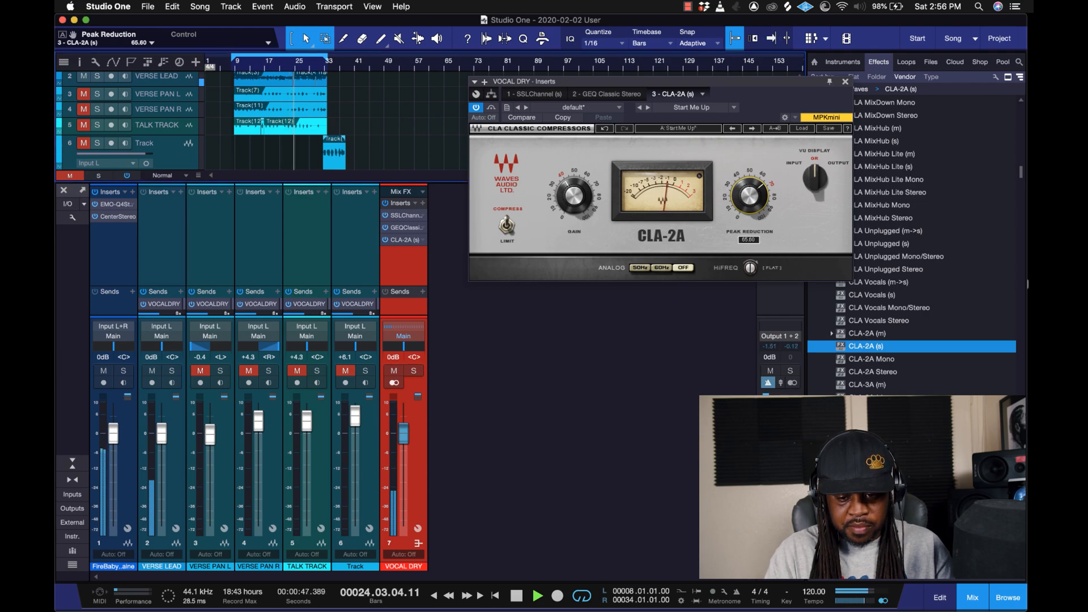
Set the CLA-2A's peak reduction to 67.28 during playback, stop, and close the compressor window.
left_click_drag(749, 195, 749, 192)
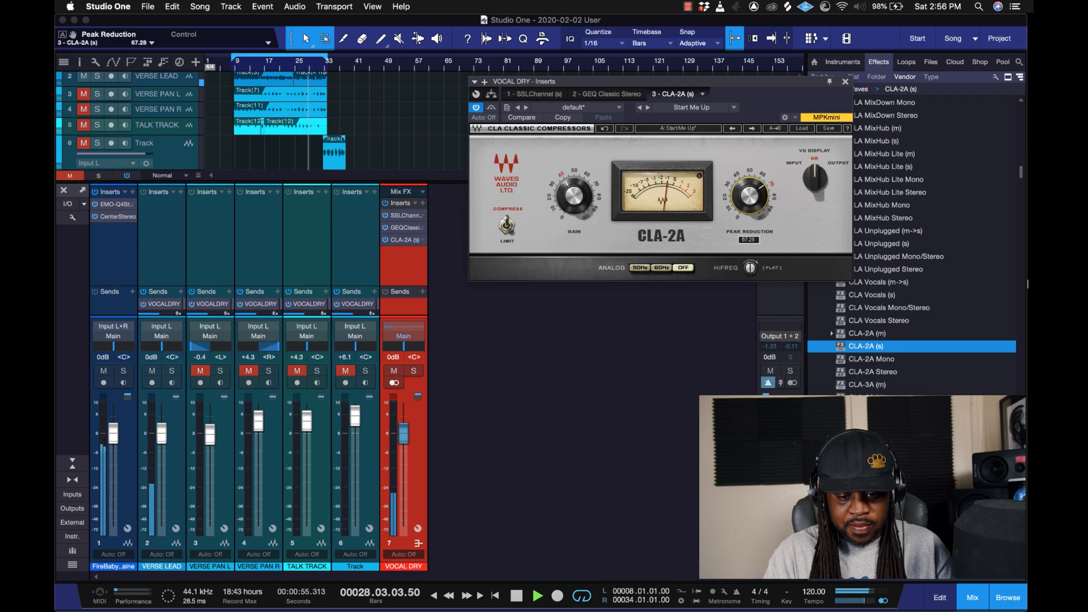
key("space")
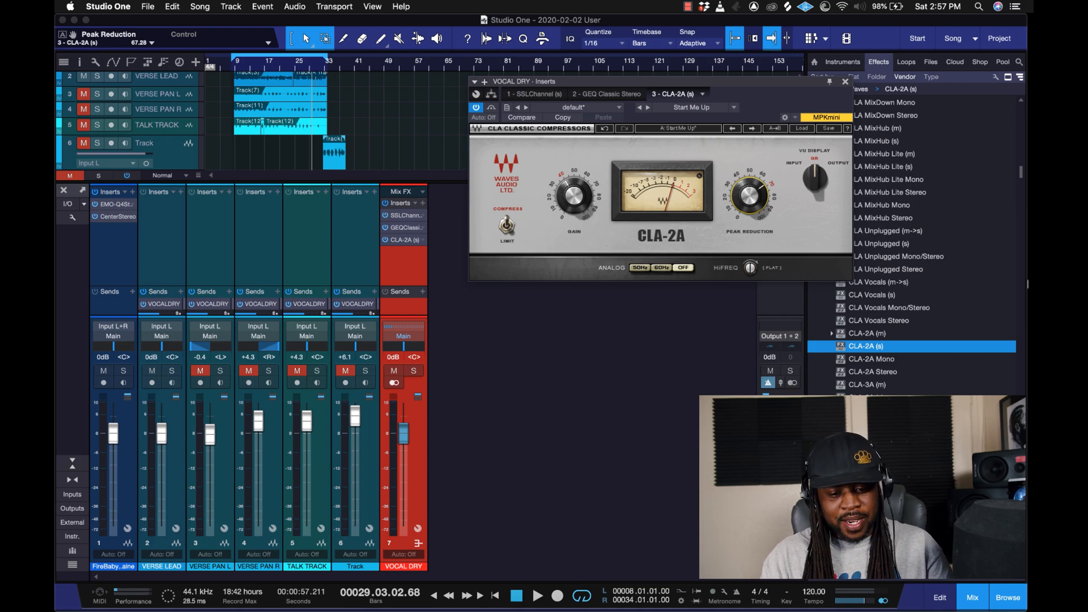
left_click_drag(696, 82, 694, 116)
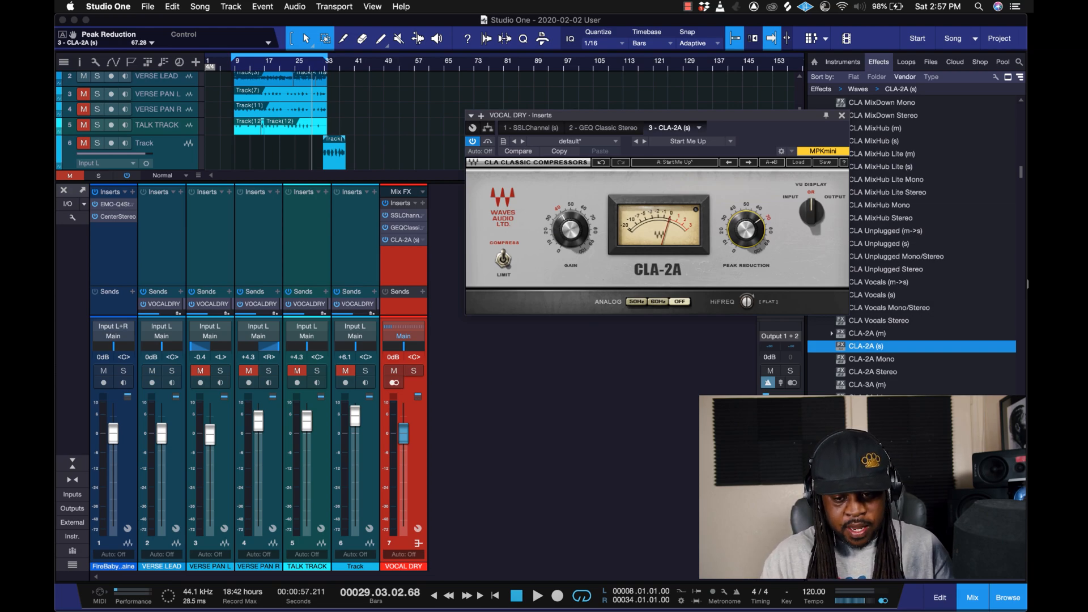
left_click(842, 115)
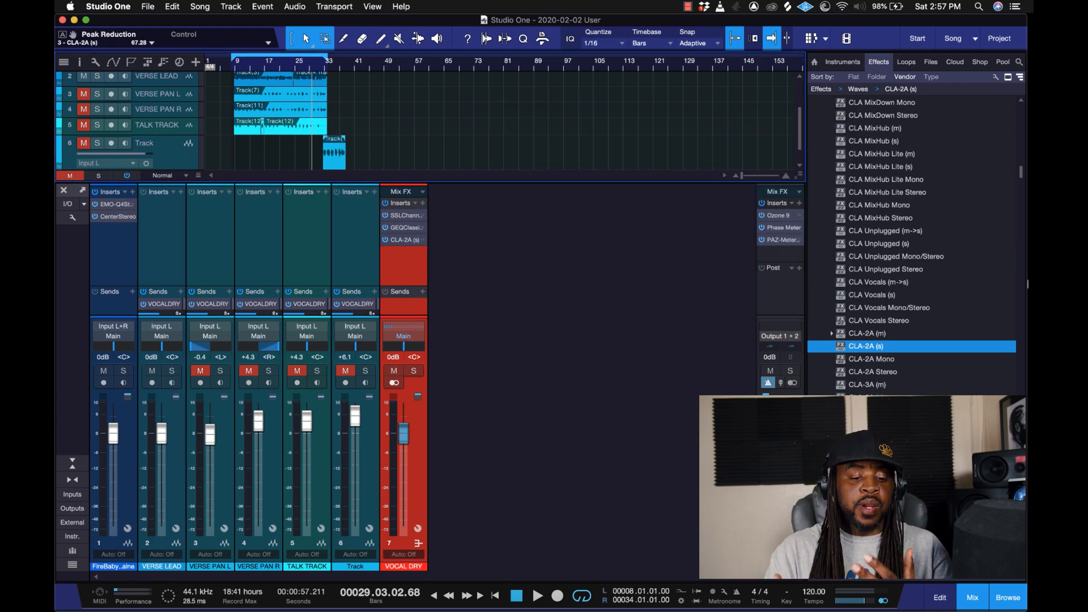
Insert the Waves API-550B Mono equalizer on the VERSE LEAD channel.
scroll(1027, 283, "up", 10)
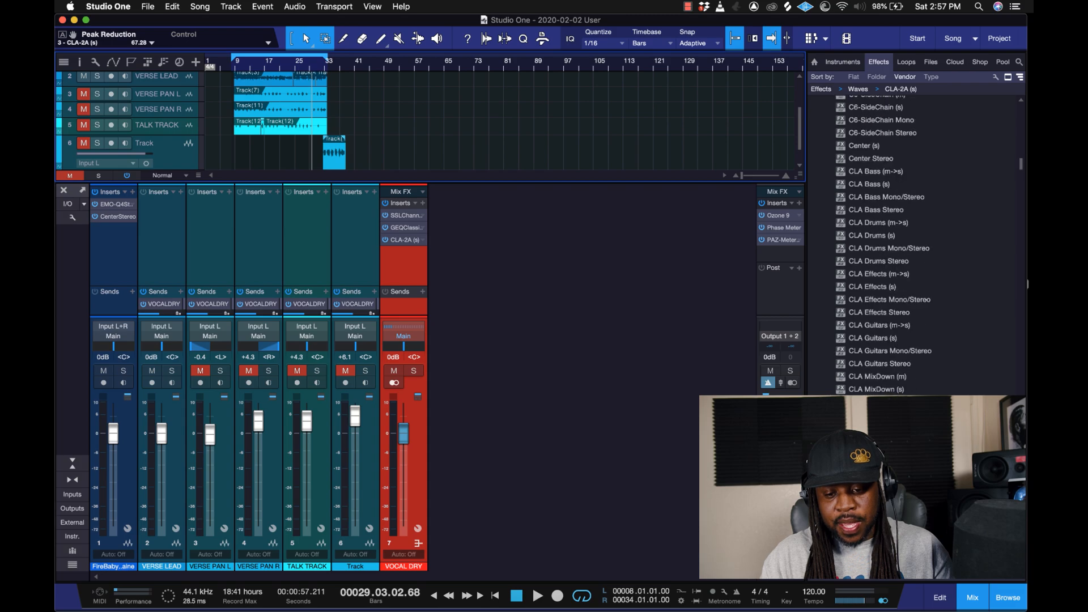
scroll(1026, 283, "up", 8)
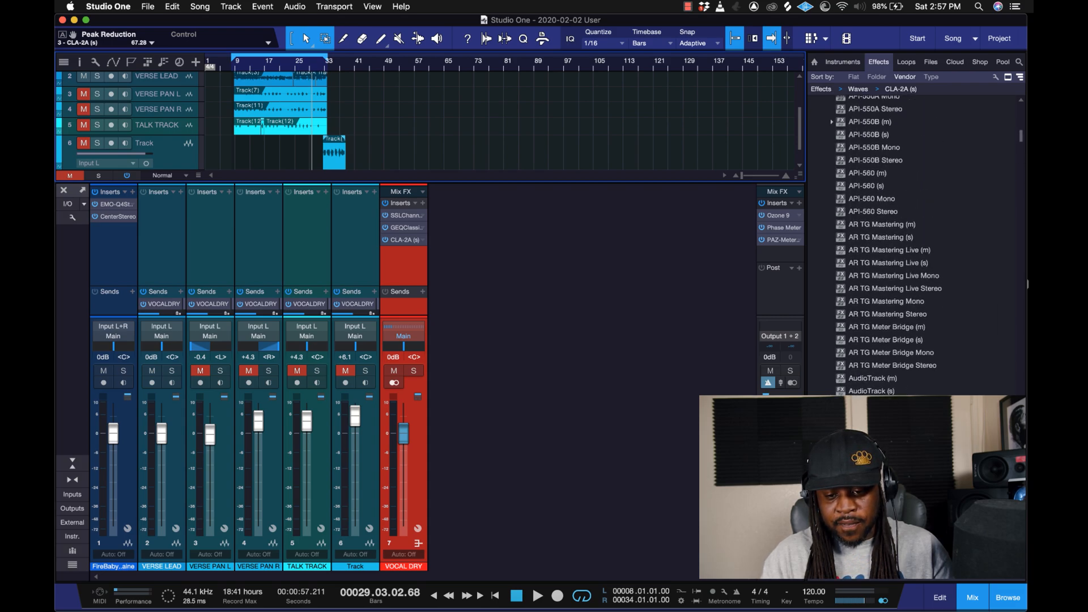
left_click_drag(868, 134, 874, 157)
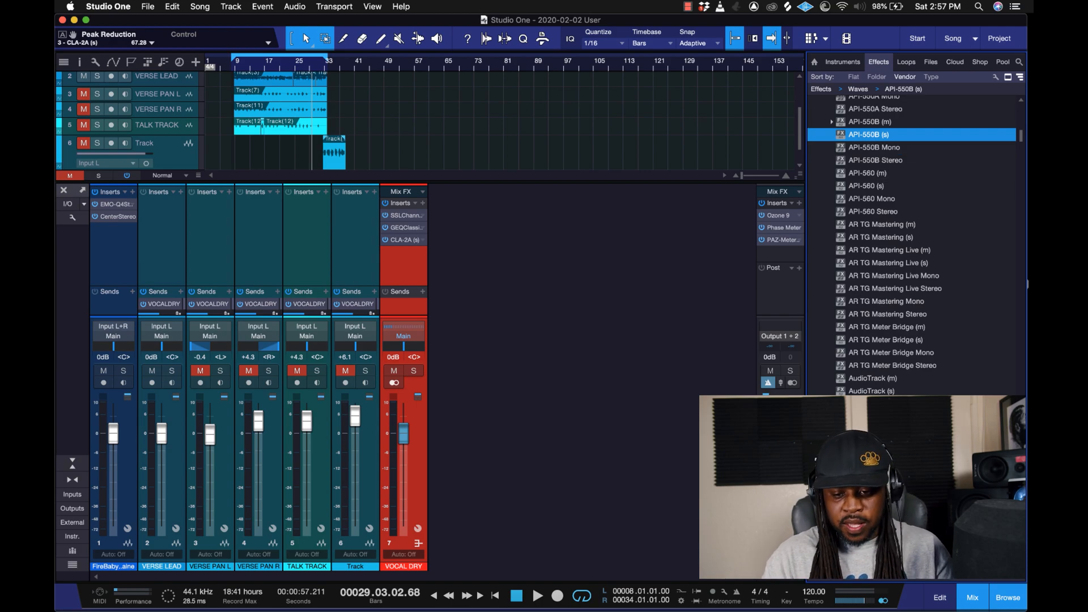
left_click_drag(875, 147, 161, 204)
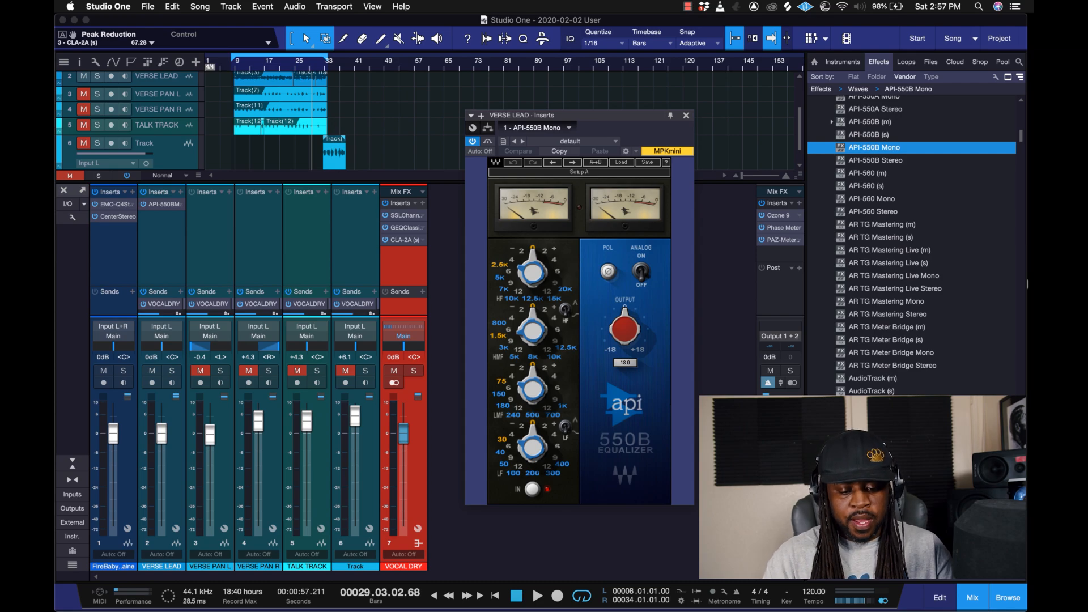
Play the mix, set the VERSE LEAD API-550B's high gain to +4 dB, and close the equalizer window.
key("space")
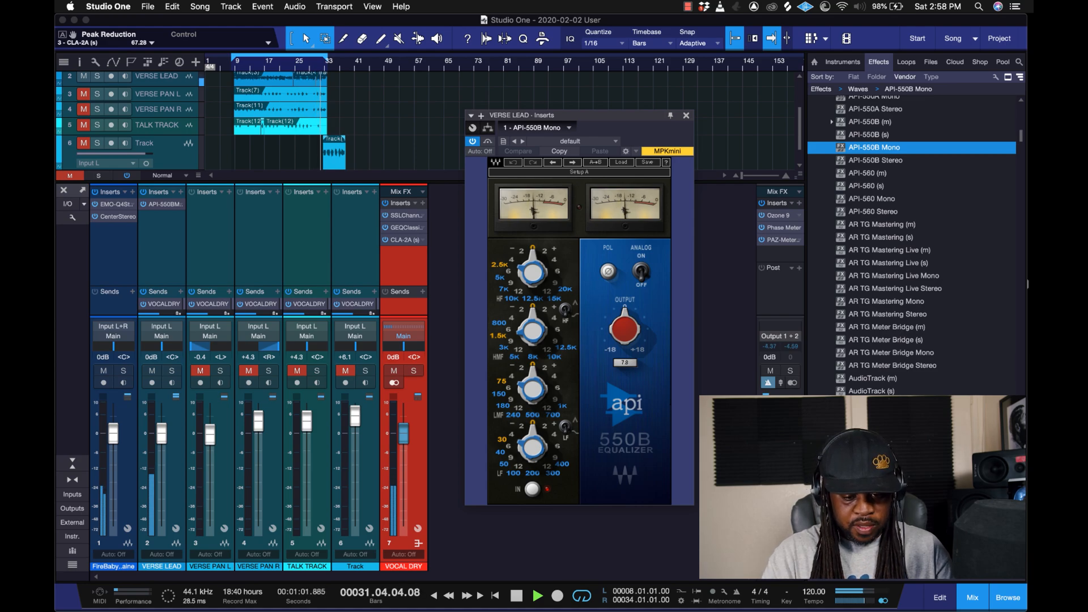
double_click(534, 270)
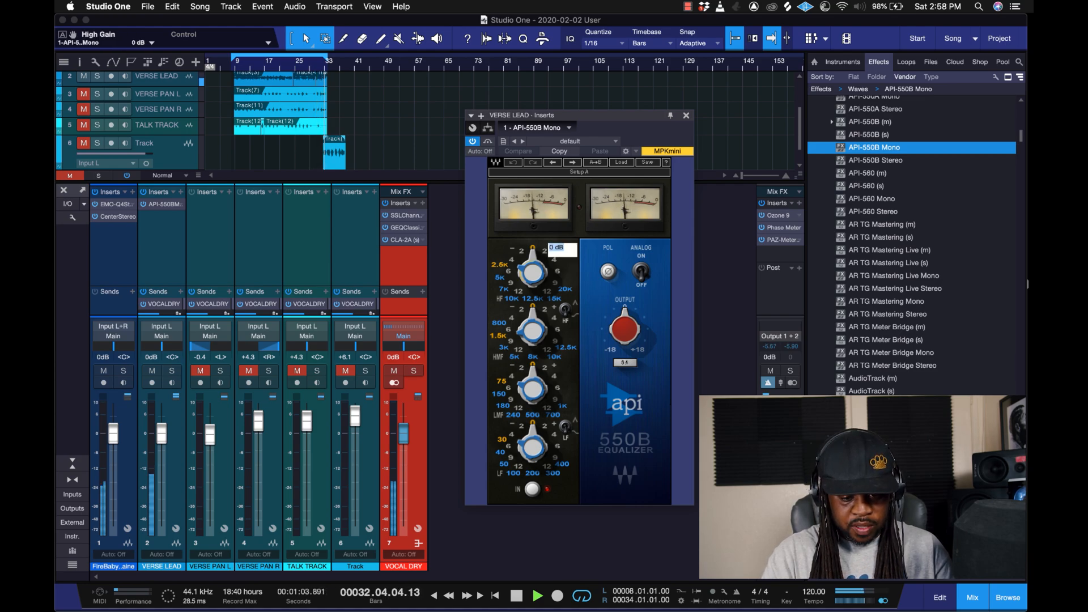
left_click_drag(532, 272, 534, 264)
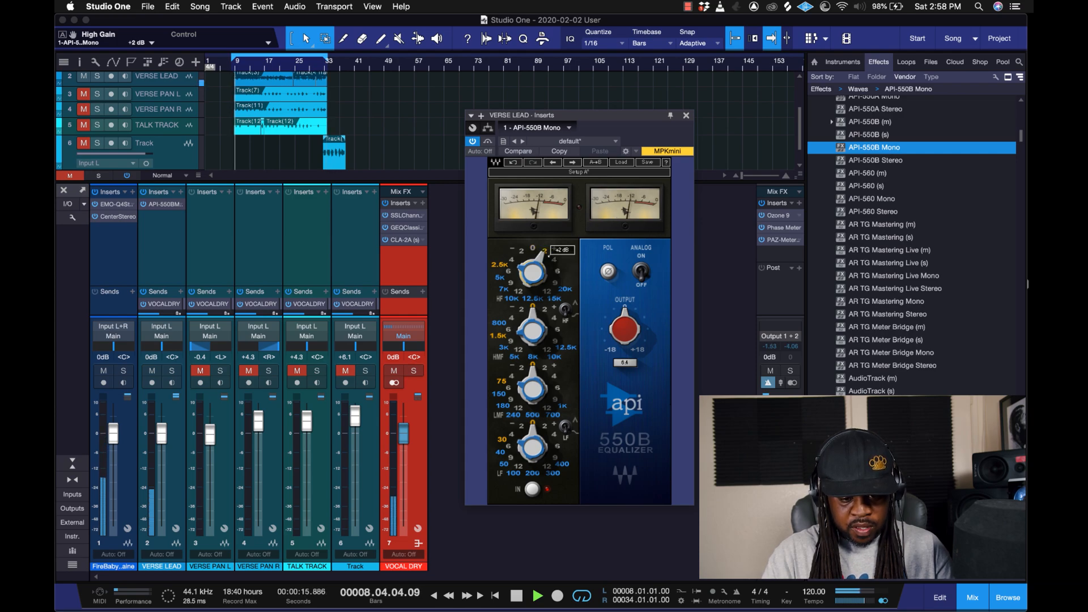
left_click_drag(534, 271, 534, 263)
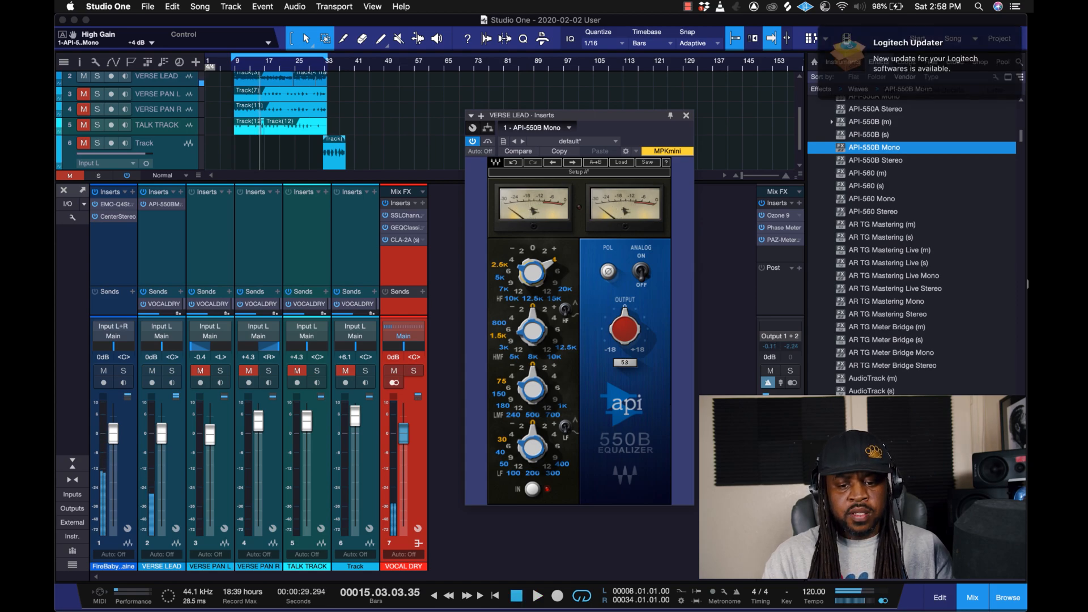
left_click(686, 115)
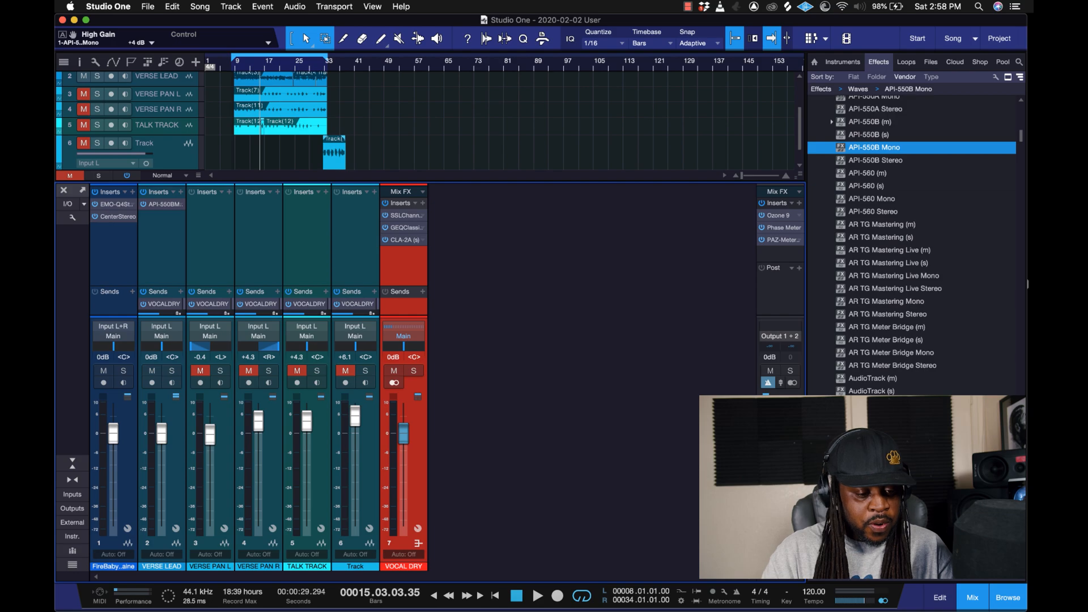
Copy the API-550B from VERSE LEAD to VERSE PAN L and set the copy's high gain to +2 dB.
left_click(164, 205)
double_click(165, 204)
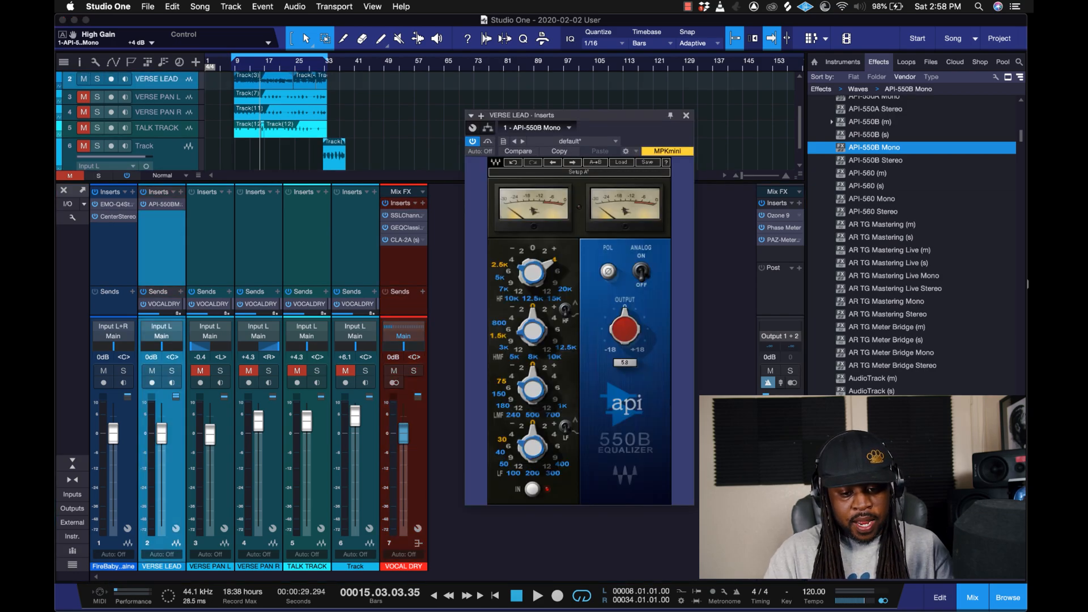
key("Escape")
left_click_drag(165, 204, 209, 205)
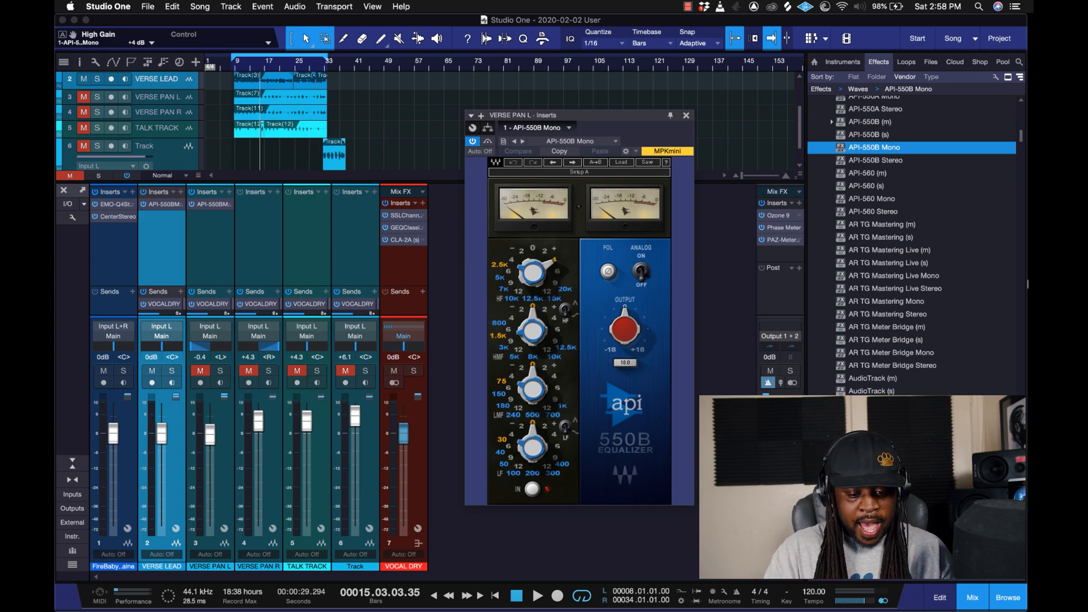
left_click_drag(548, 249, 549, 254)
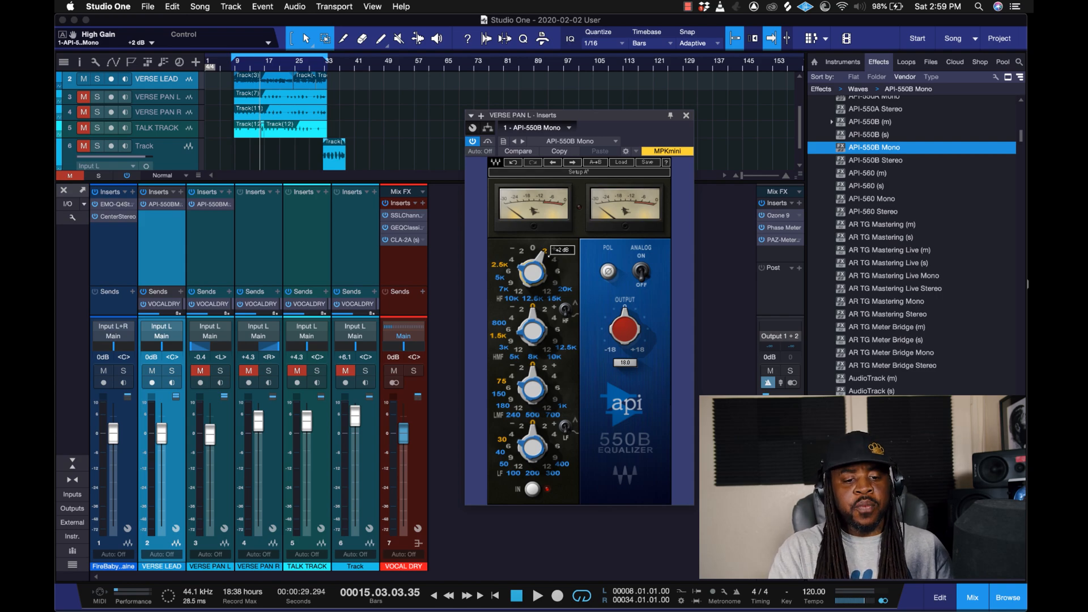
Copy the VERSE PAN L API-550B equalizer to the VERSE PAN R and TALK TRACK channels.
left_click_drag(212, 204, 261, 204)
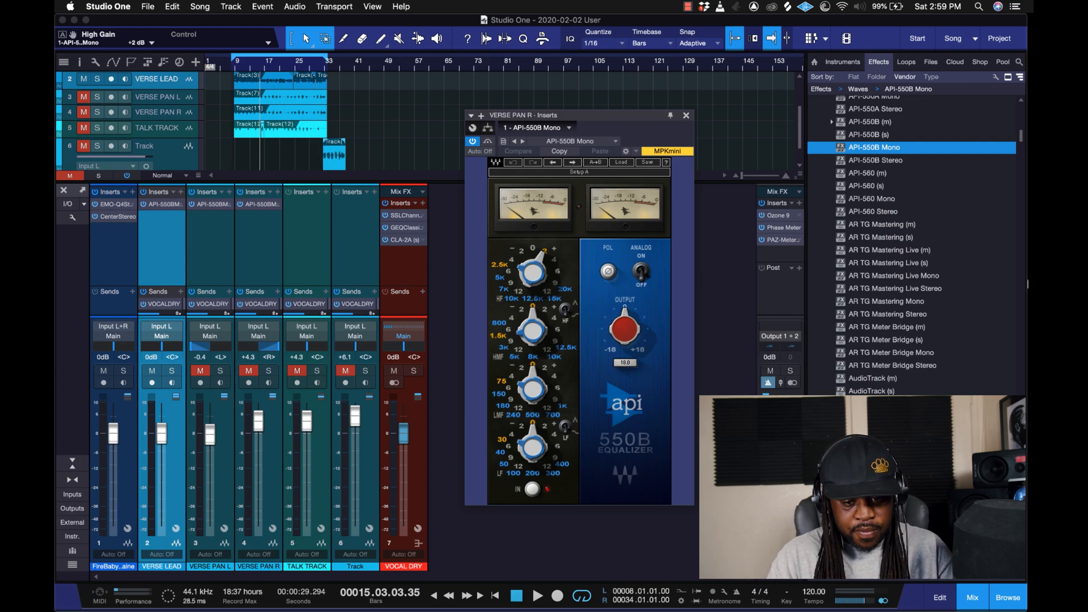
key("Escape")
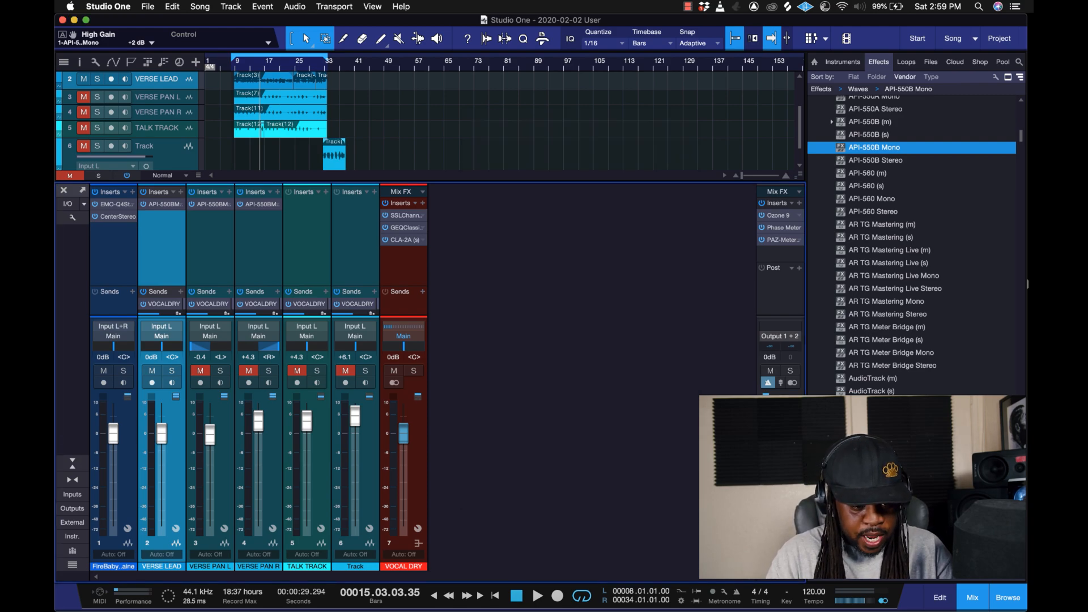
left_click_drag(259, 204, 301, 213)
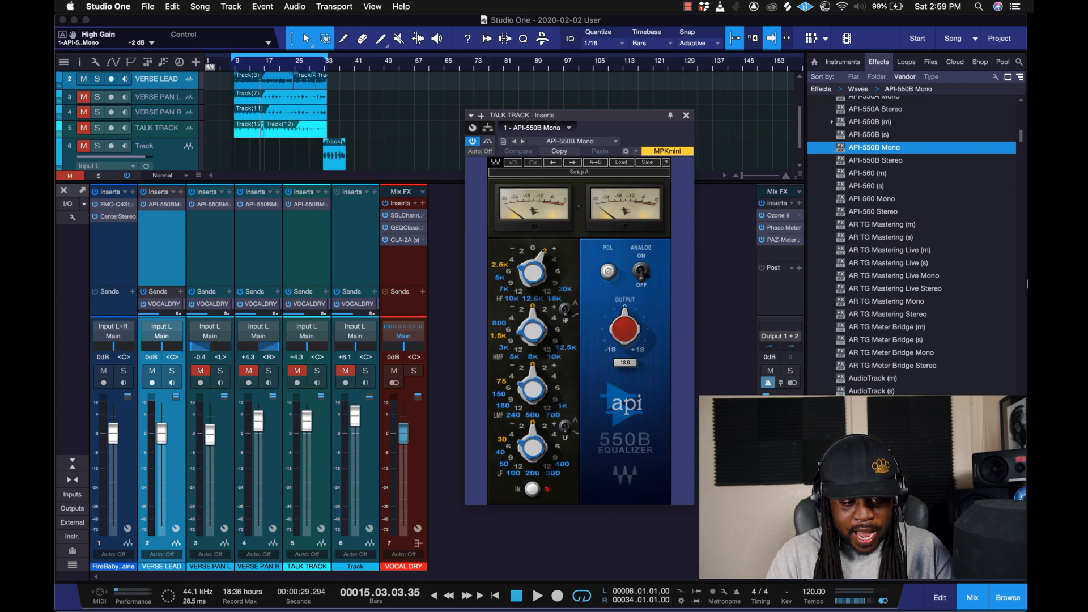
key("Escape")
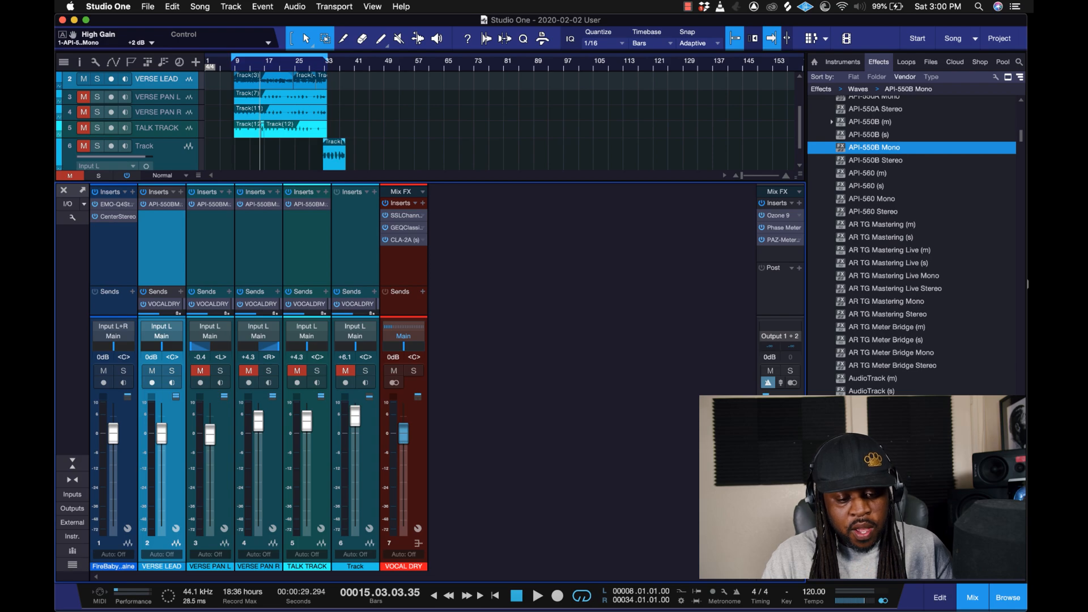
Insert the Waves DeEsser (s) on the VOCAL DRY bus and load its Male Ess preset.
scroll(912, 243, "down", 10)
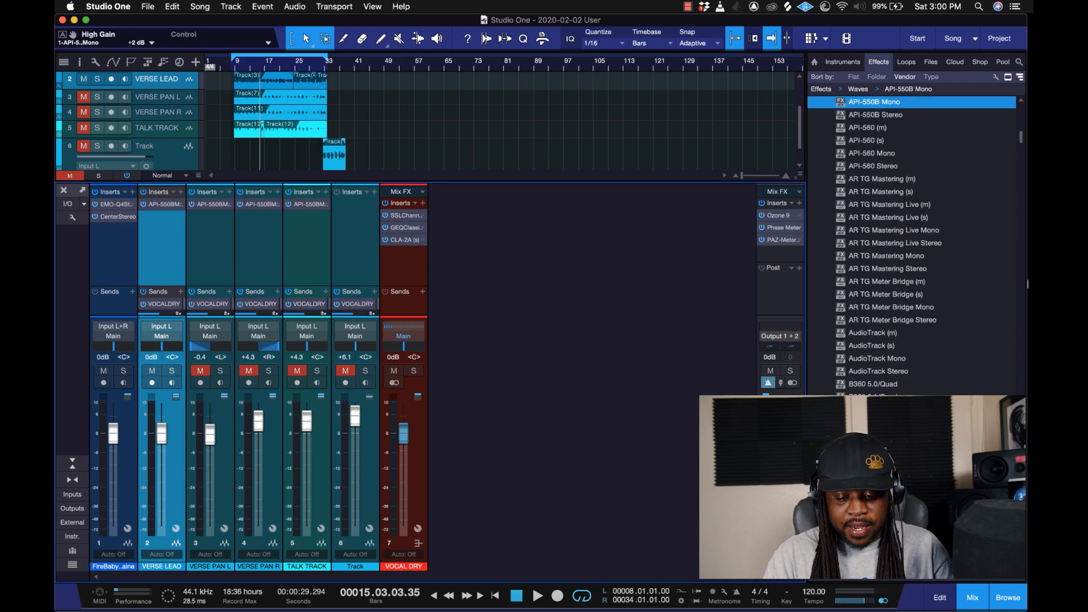
scroll(883, 243, "down", 10)
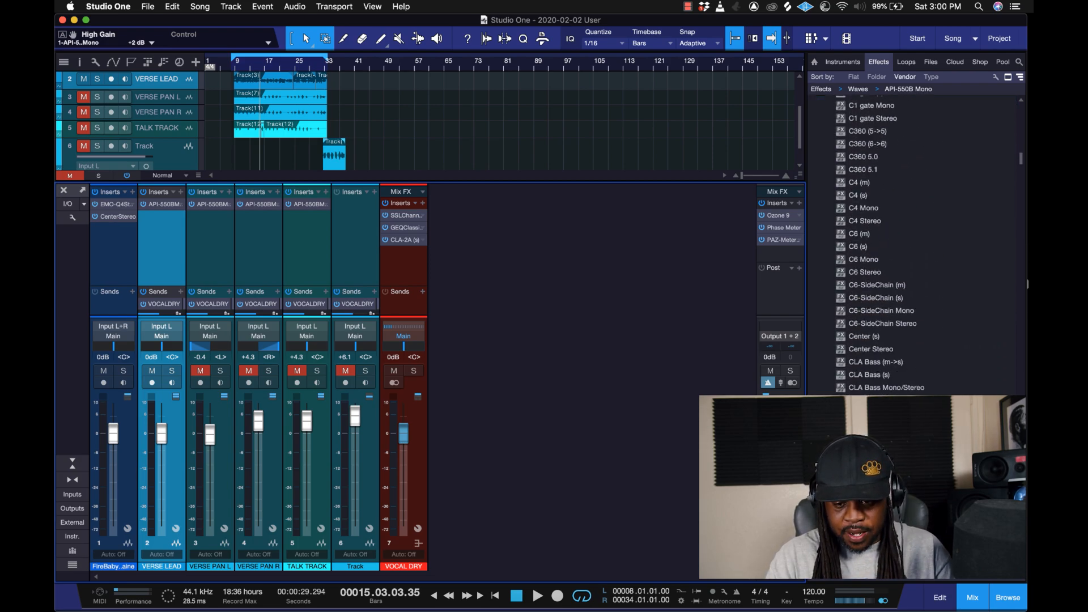
scroll(884, 244, "down", 10)
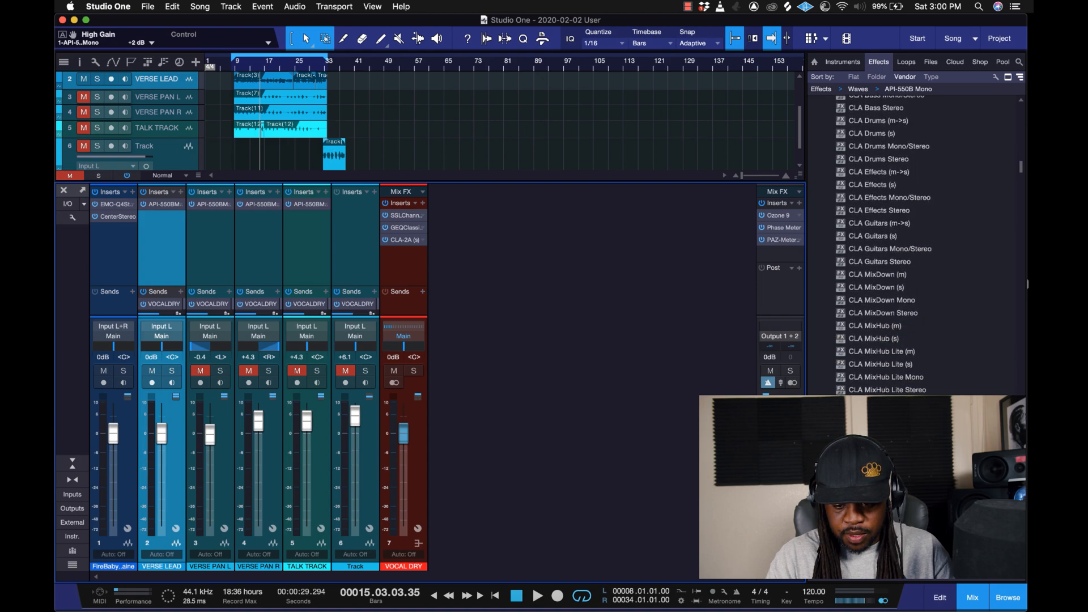
scroll(884, 244, "down", 5)
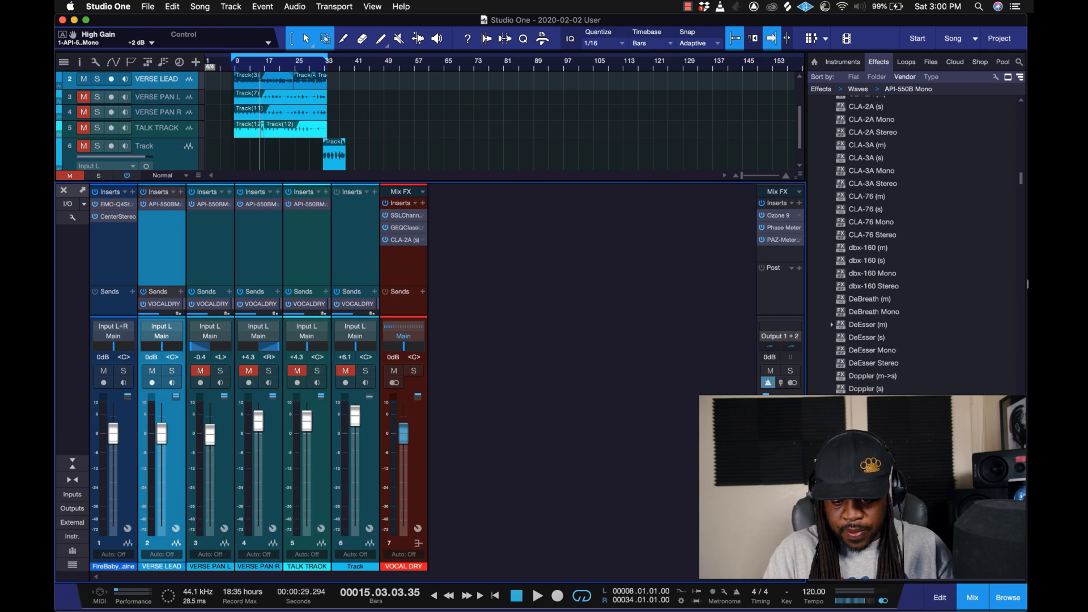
left_click_drag(867, 337, 405, 277)
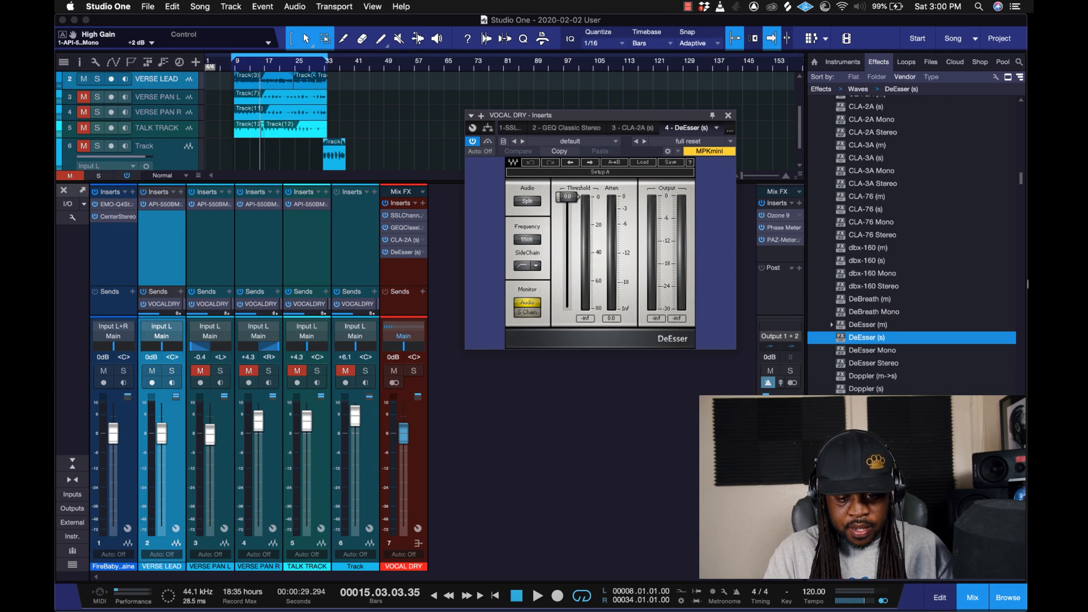
left_click(643, 162)
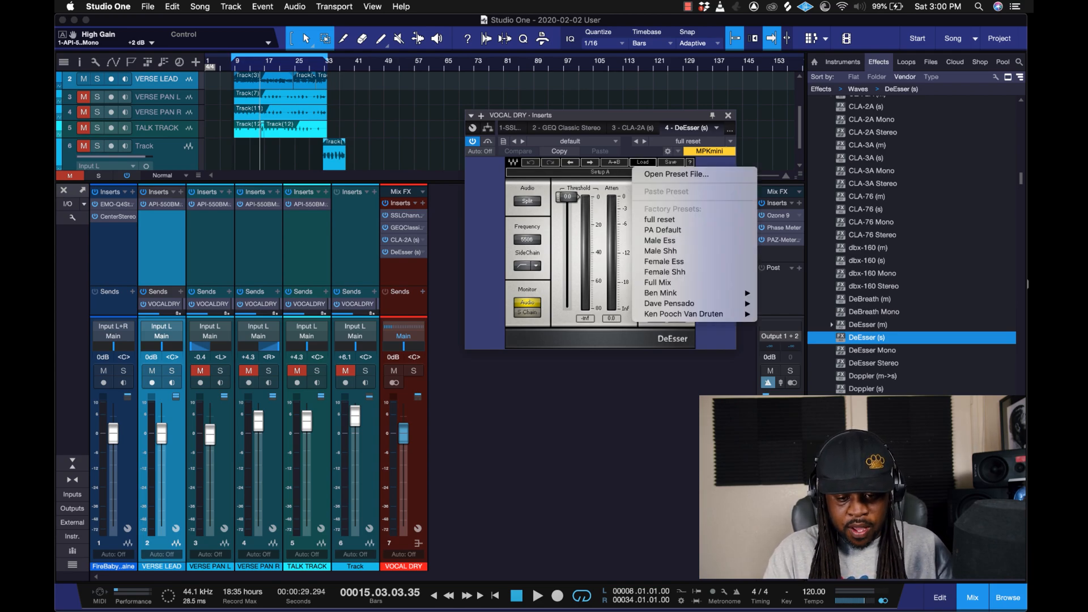
left_click(659, 240)
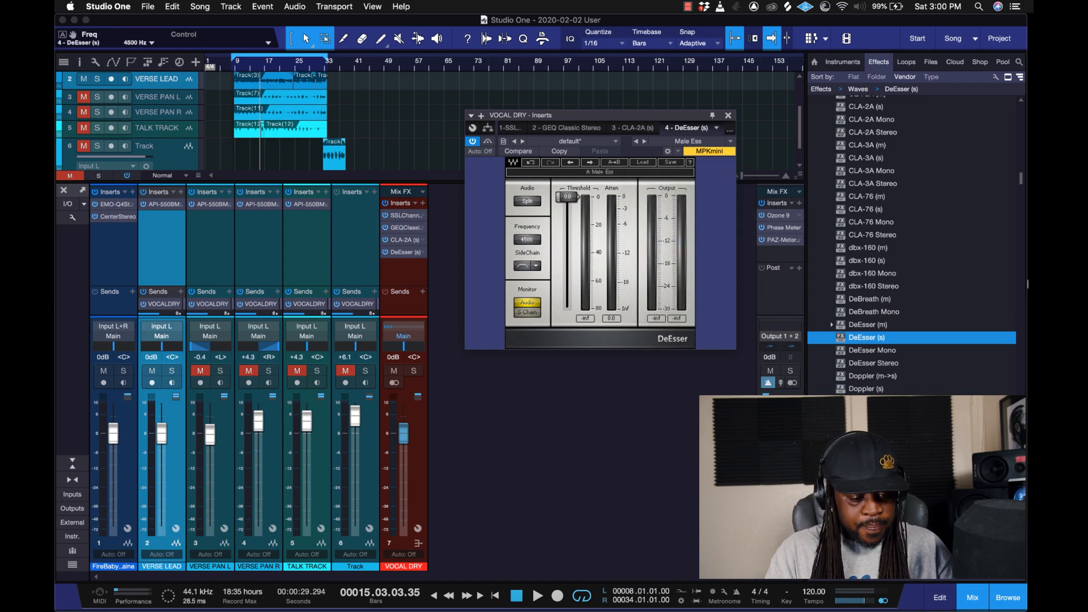
Set the DeEsser's threshold to -45.1 dB during playback, muting the beat for the first adjustments and unmuting it for the last.
left_click(103, 371)
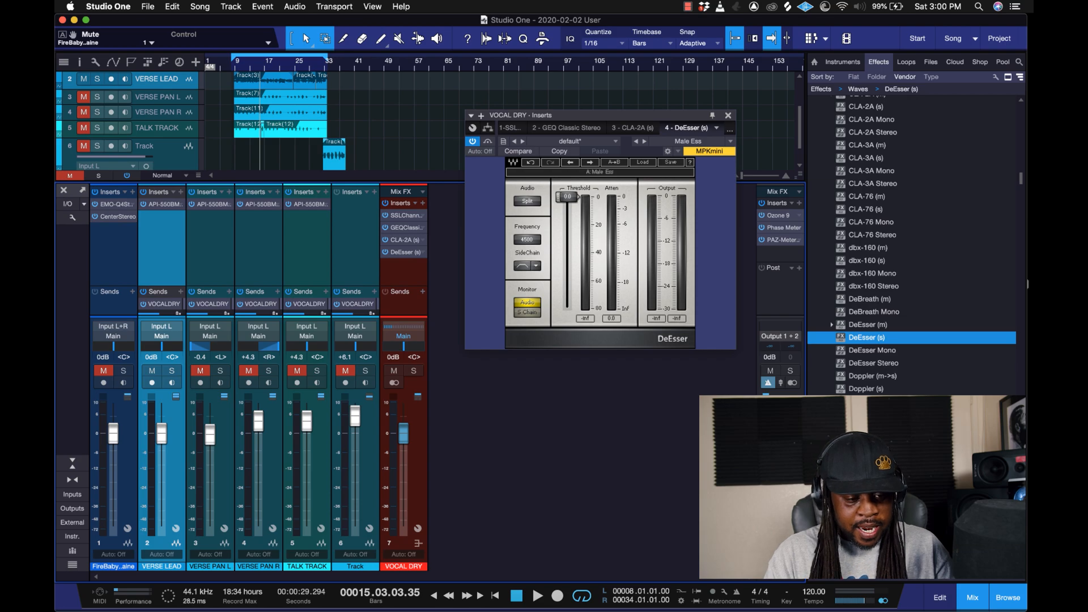
left_click_drag(567, 196, 567, 228)
left_click_drag(578, 239, 578, 255)
left_click(103, 370)
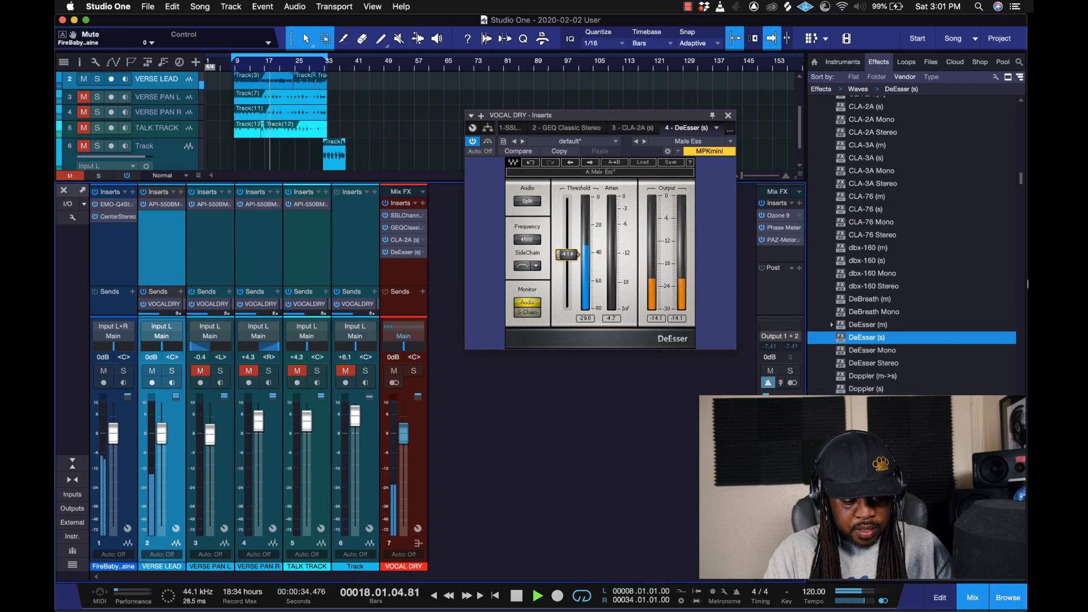
left_click_drag(567, 255, 578, 260)
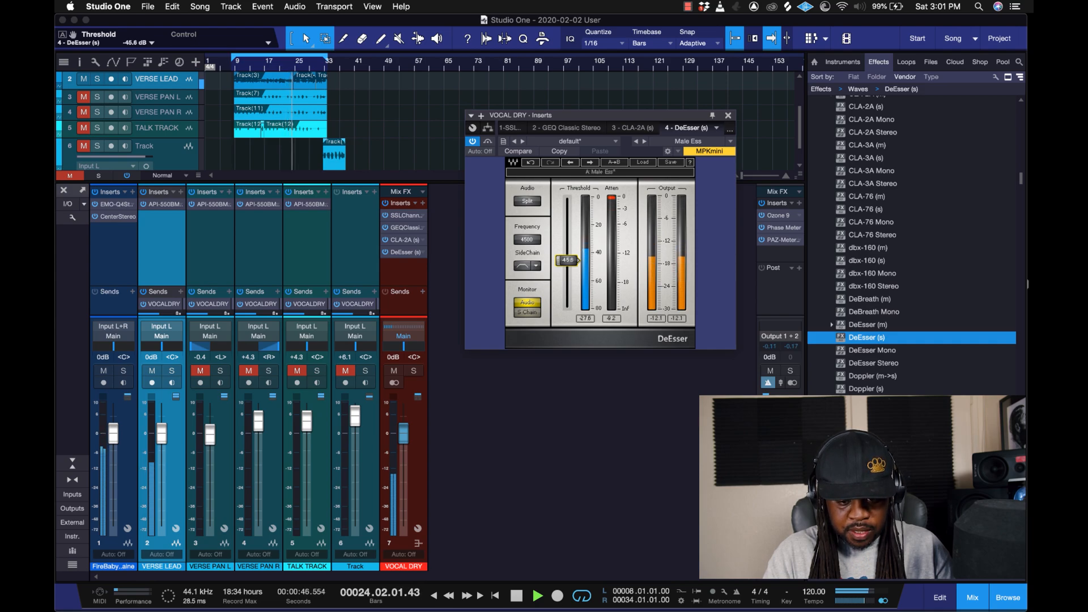
left_click_drag(567, 261, 568, 260)
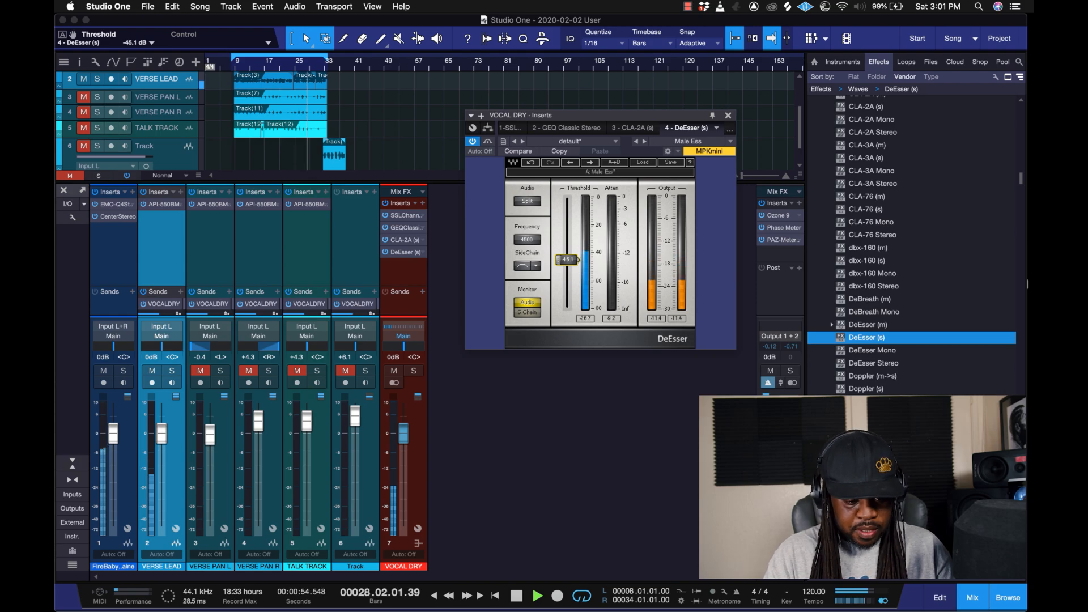
Unmute VERSE PAN L and VERSE PAN R, lower their volumes to -4.8 and -4.0 dB during playback, and stop.
left_click(200, 370)
left_click(248, 370)
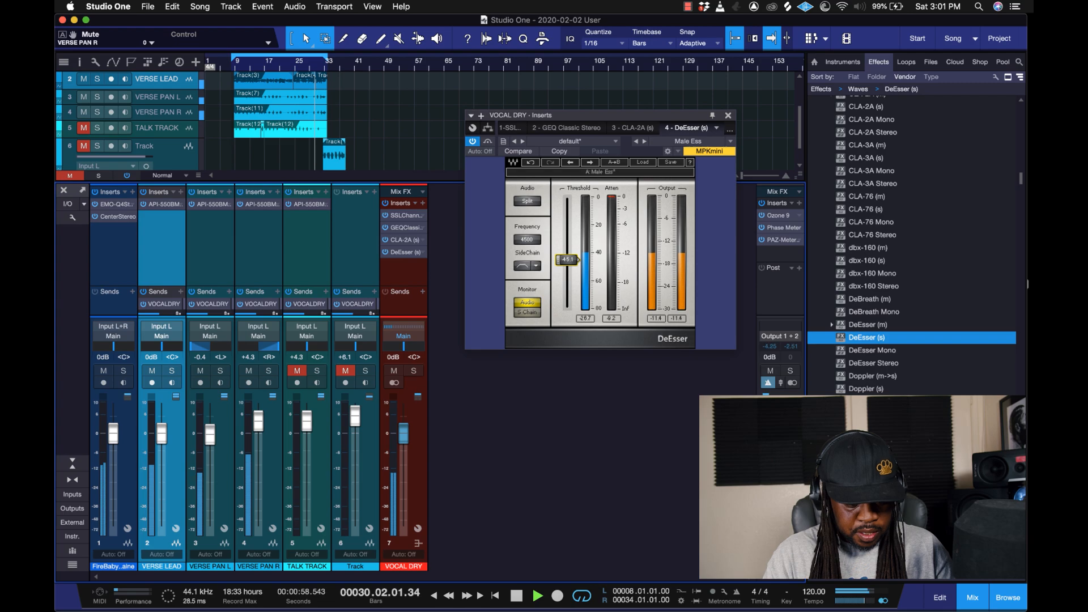
left_click(728, 115)
left_click_drag(209, 434, 209, 457)
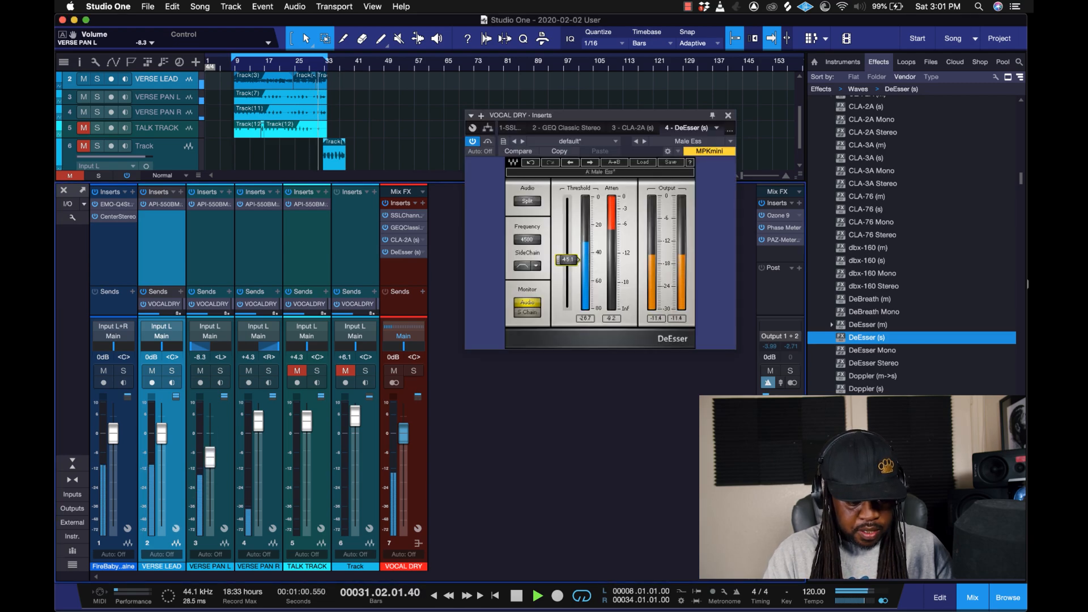
left_click_drag(258, 421, 209, 447)
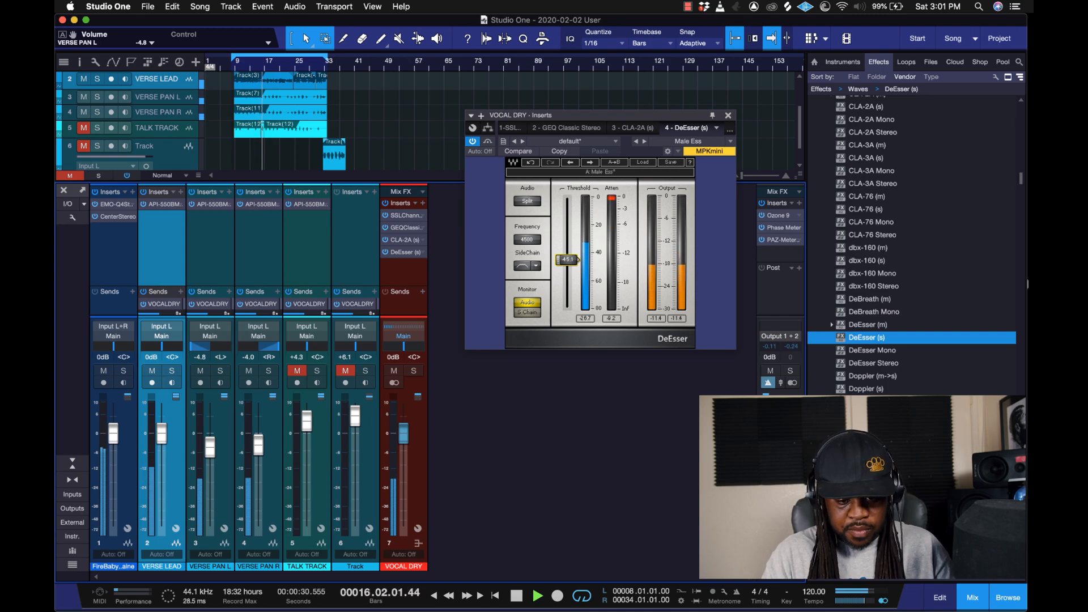
key("space")
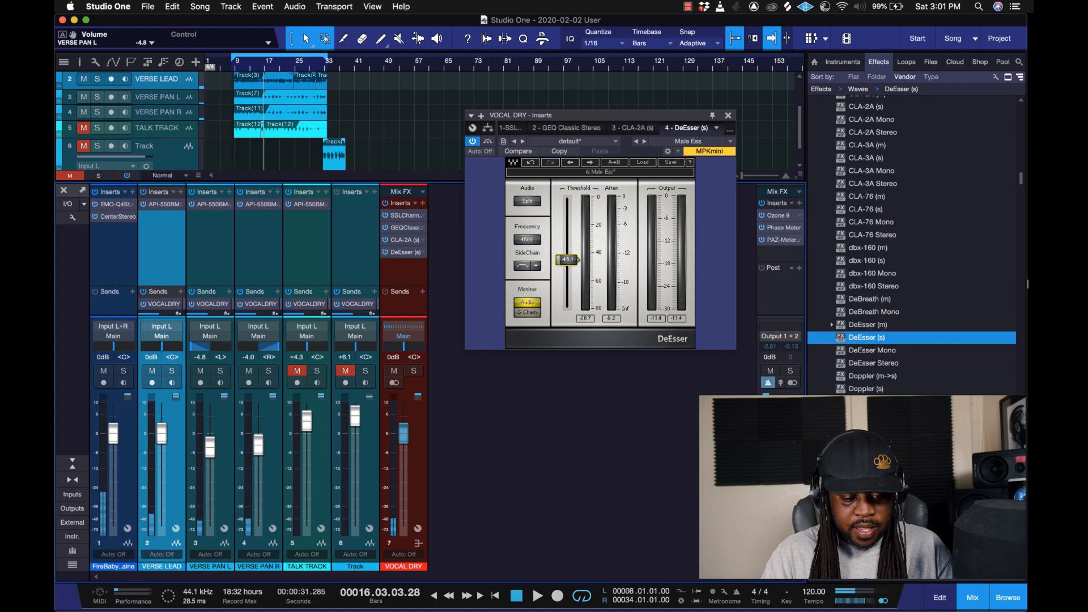
Close the DeEsser, unmute TALK TRACK, lower its volume to -0.6 dB and audition it with the mix.
key("Escape")
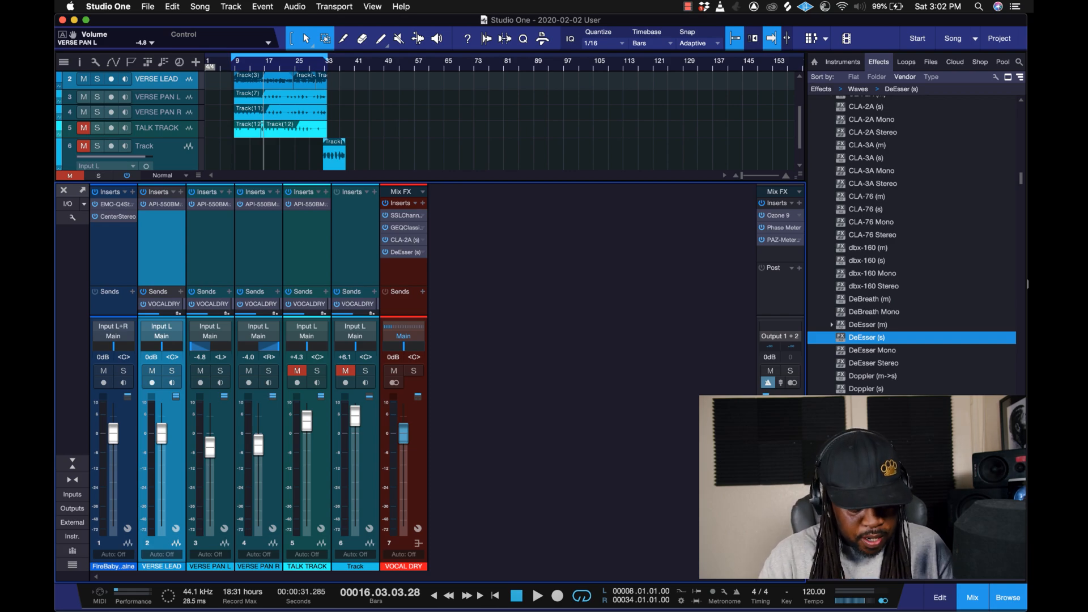
left_click(296, 370)
left_click_drag(306, 420, 307, 434)
key("space")
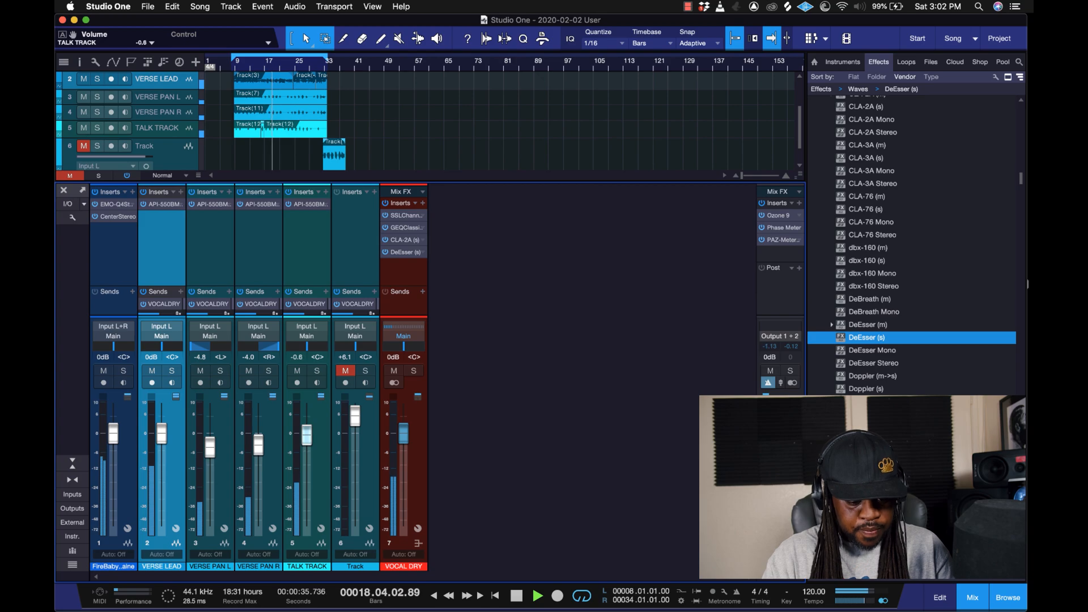
key("space")
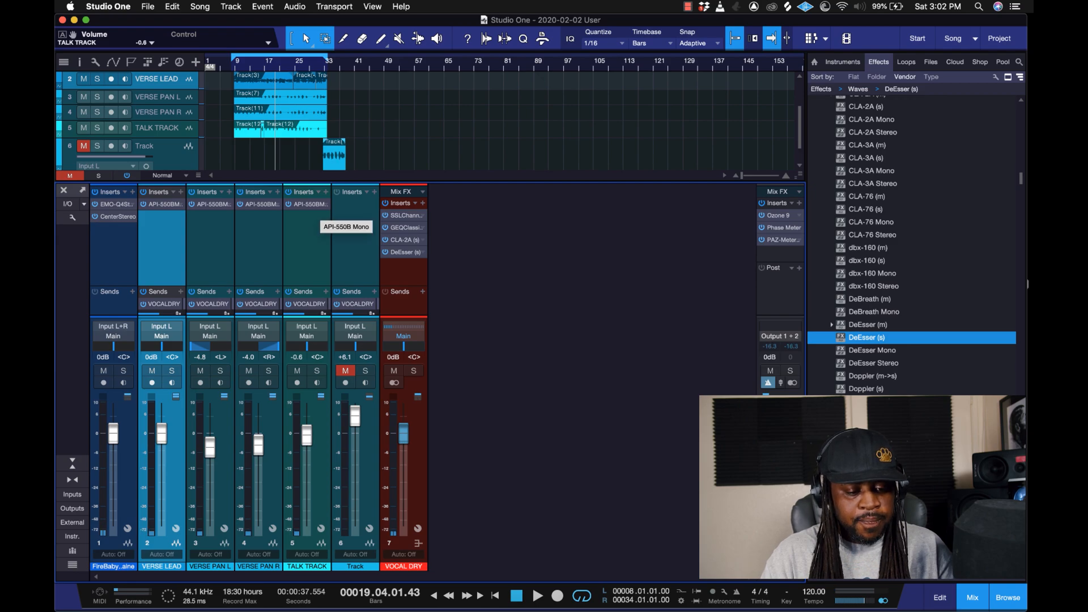
Insert the Waves EMO-Q4 Mono equalizer on TALK TRACK and make band 1 a high-pass filter at 376 Hz.
double_click(311, 205)
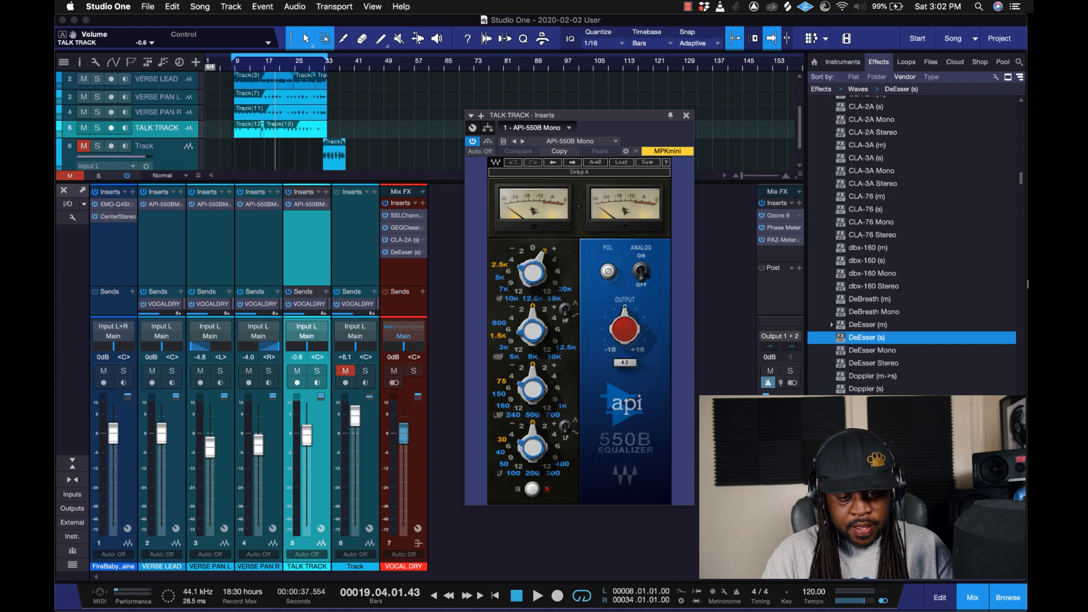
key("Escape")
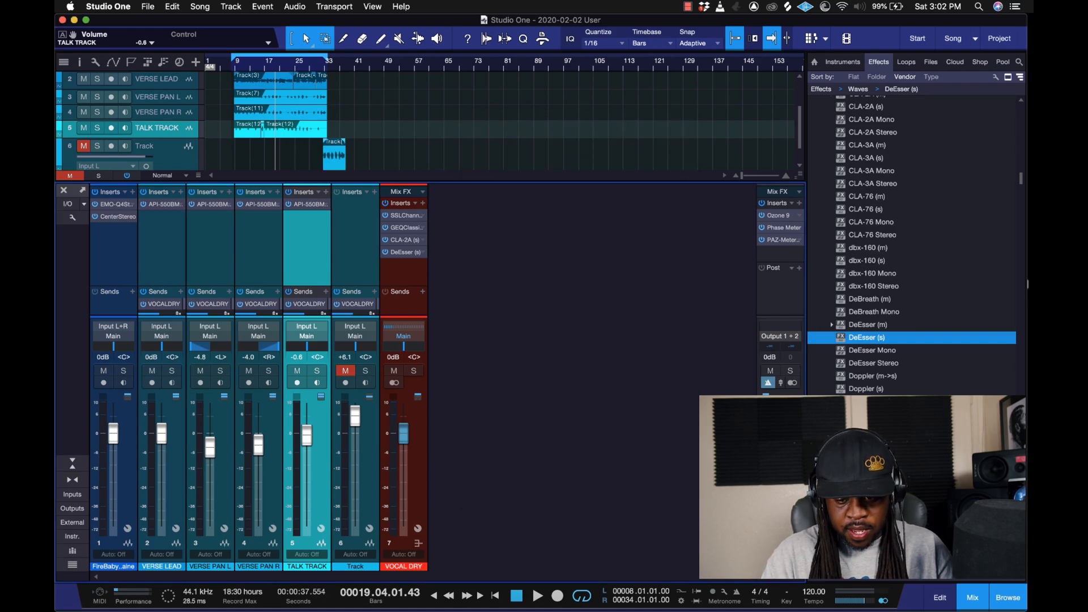
scroll(912, 244, "down", 10)
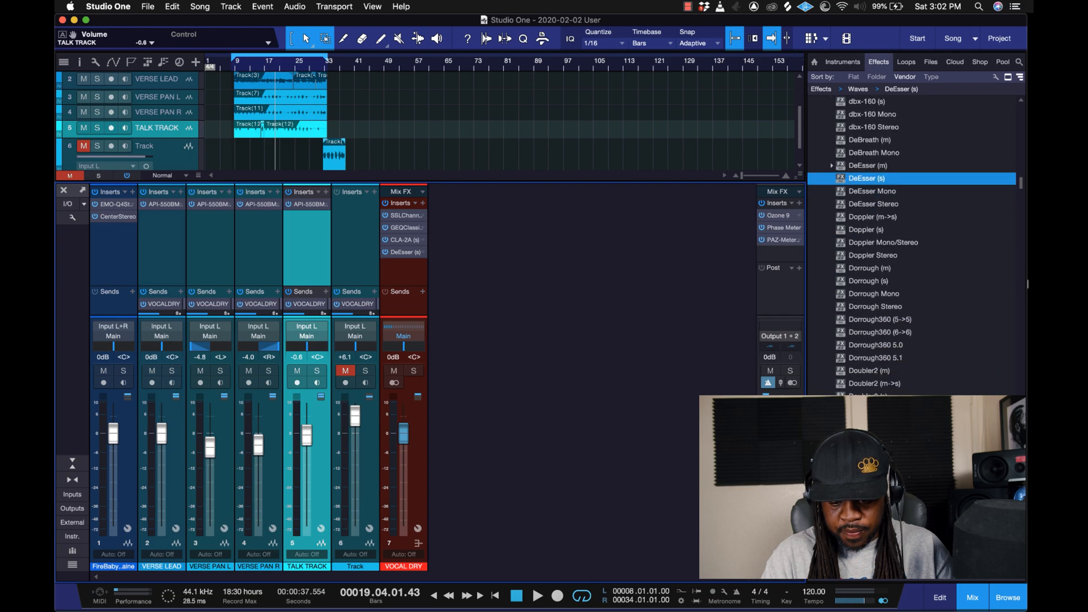
scroll(906, 243, "down", 6)
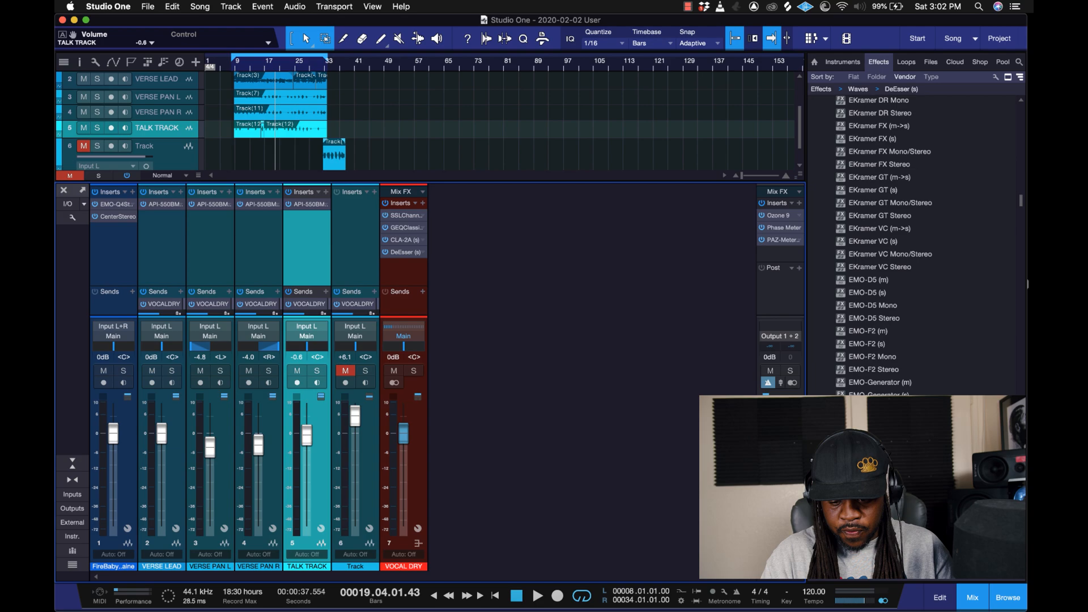
left_click_drag(872, 434, 309, 238)
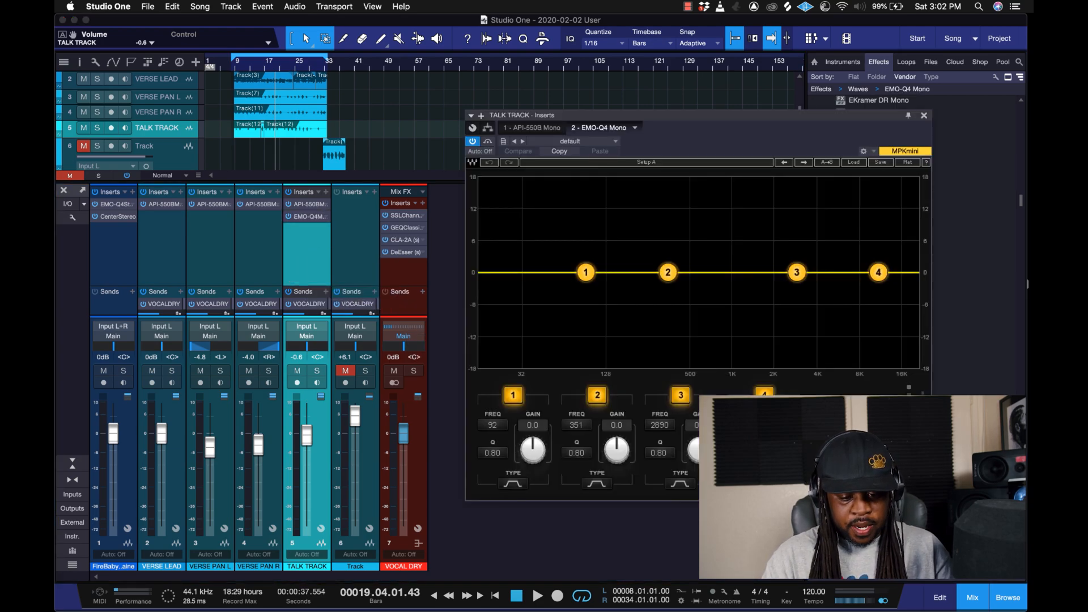
left_click(512, 484)
left_click_drag(493, 425, 492, 366)
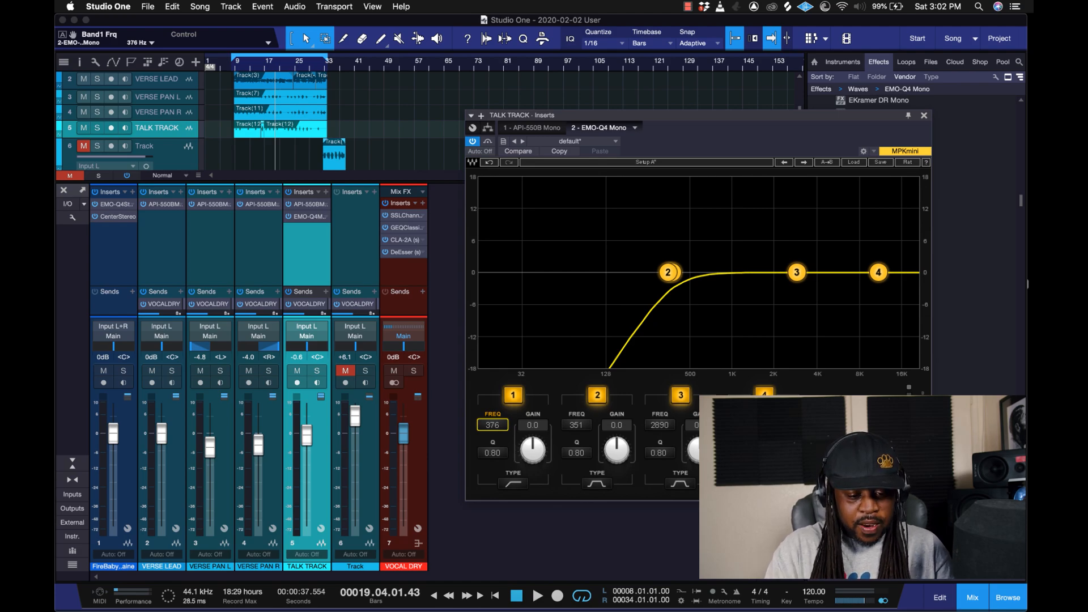
Set the TALK TRACK volume to -0.2 dB during playback, close its equalizer and stop.
key("space")
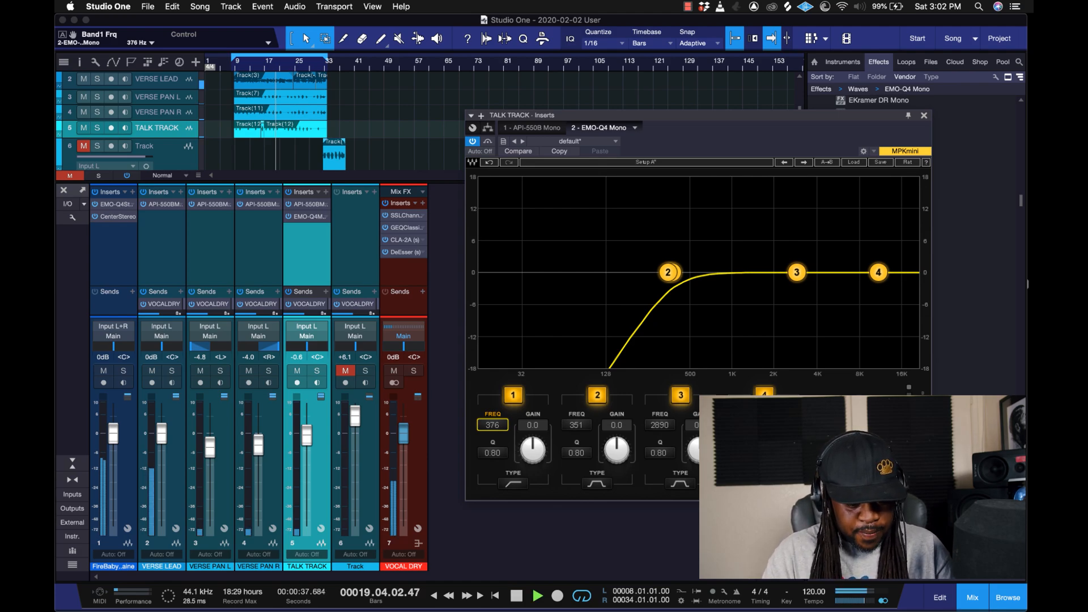
left_click_drag(306, 436, 307, 434)
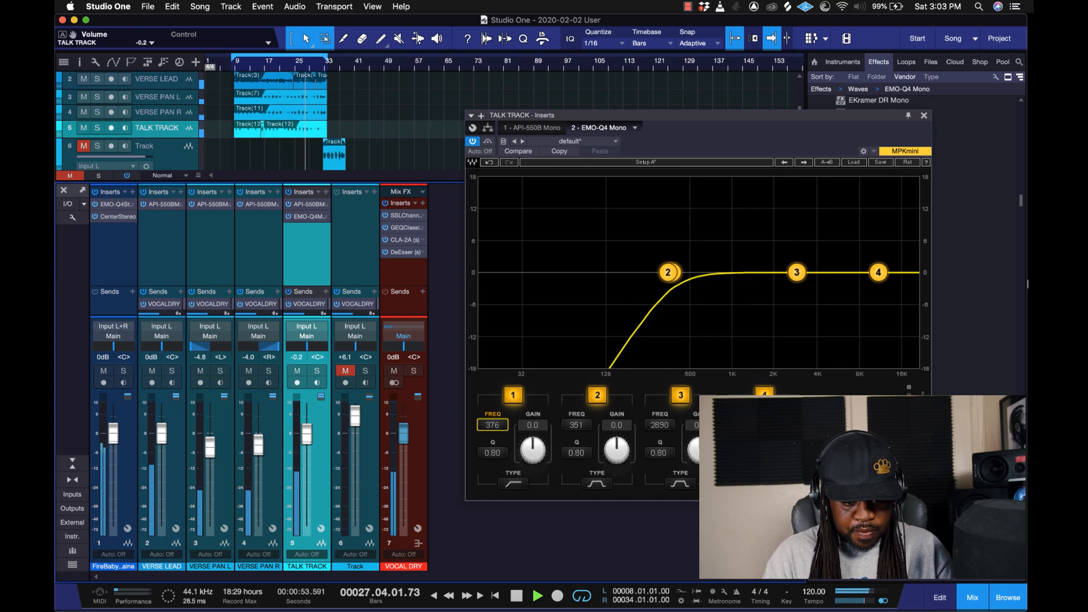
left_click(924, 116)
key("space")
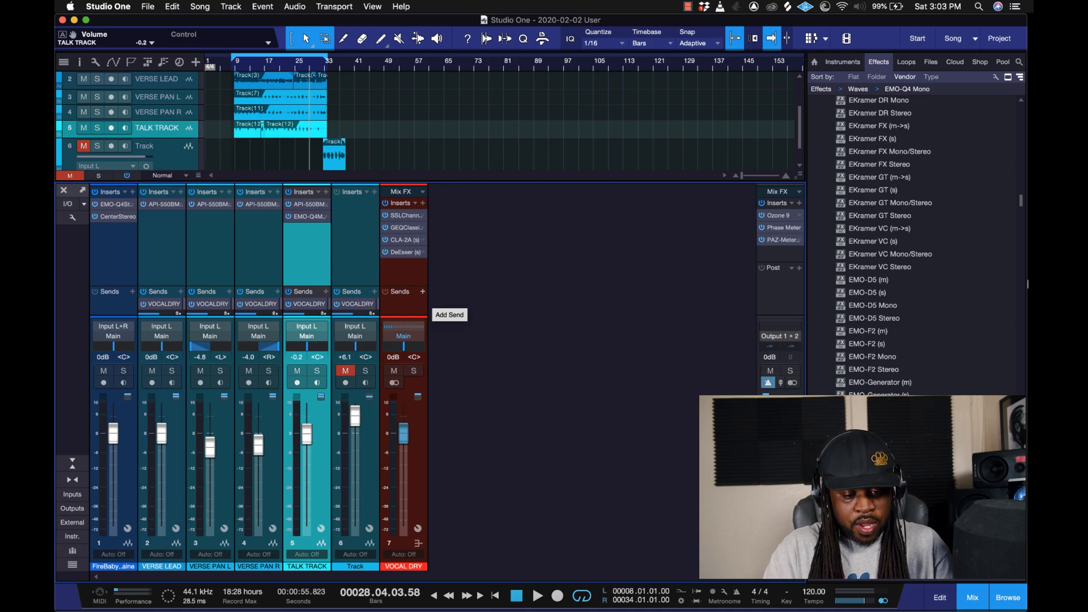
Add an FX channel as a send from the VOCAL DRY bus and name it REVERB.
left_click(422, 292)
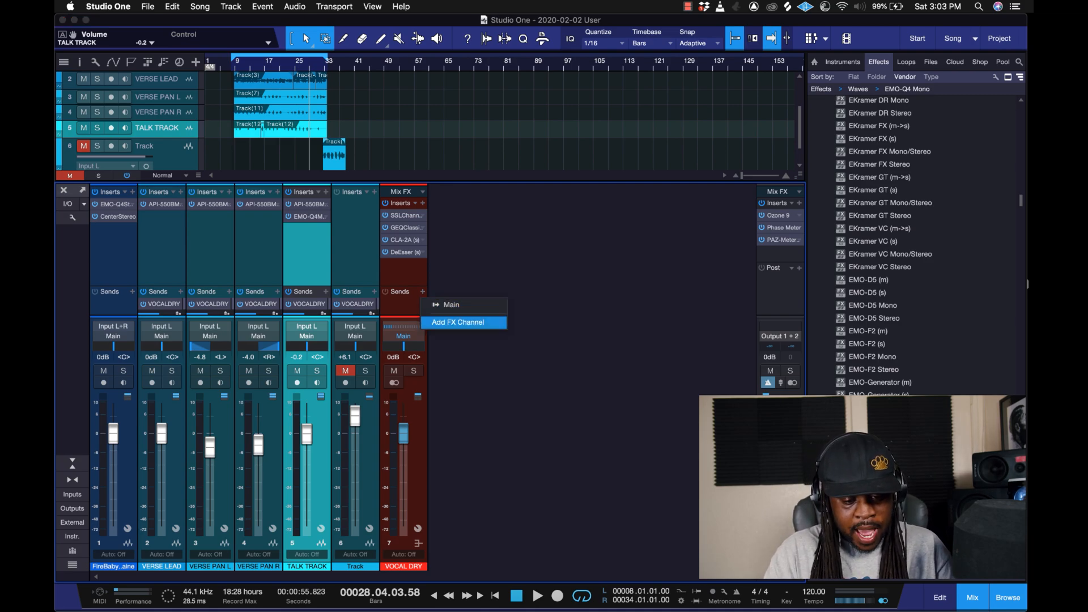
left_click(458, 322)
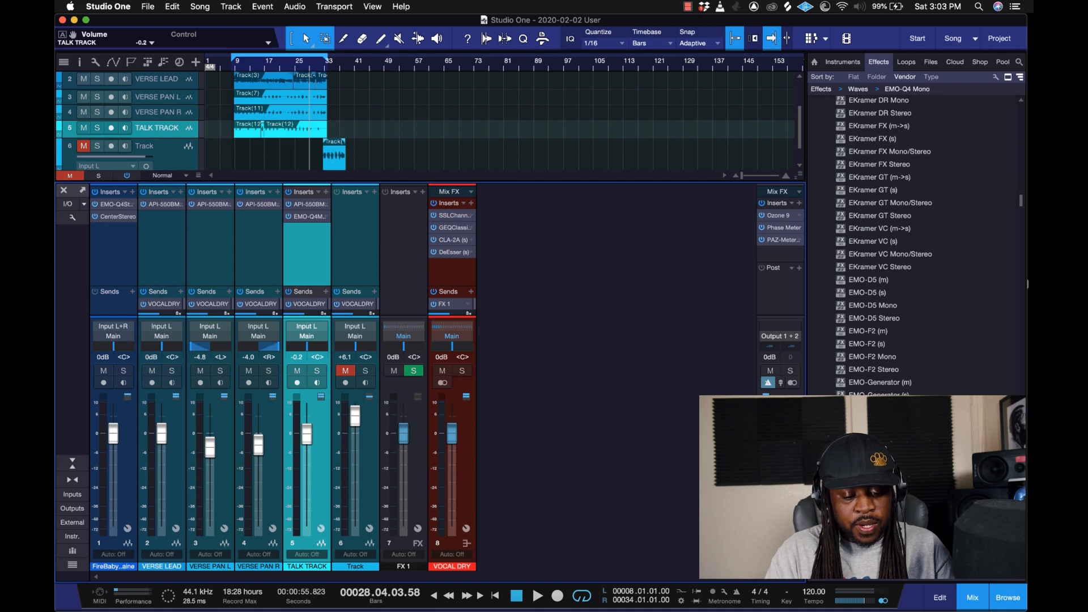
double_click(404, 566)
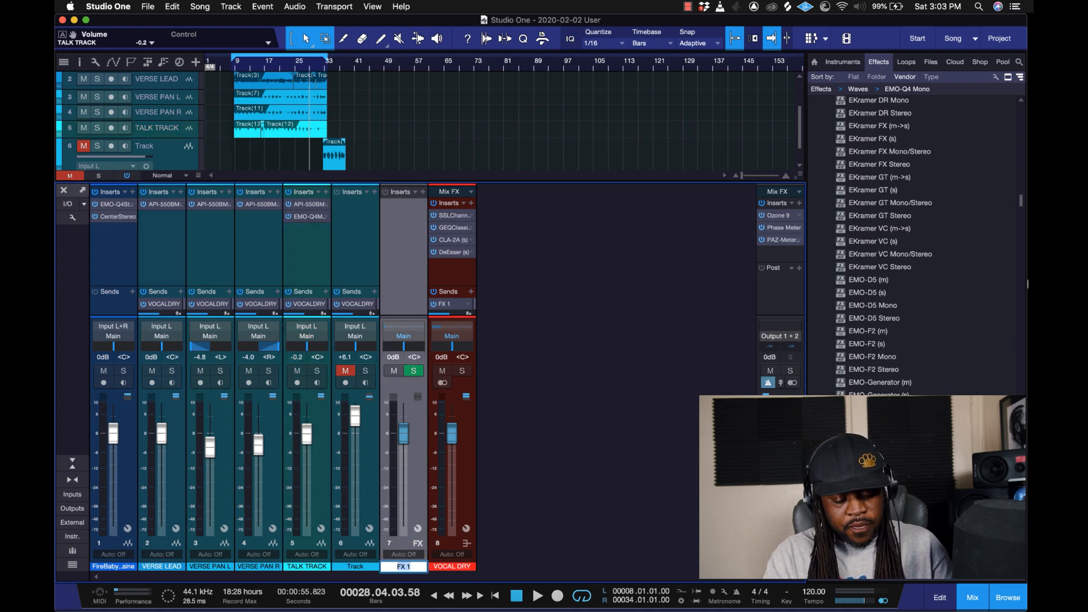
type("REVERB")
key("Return")
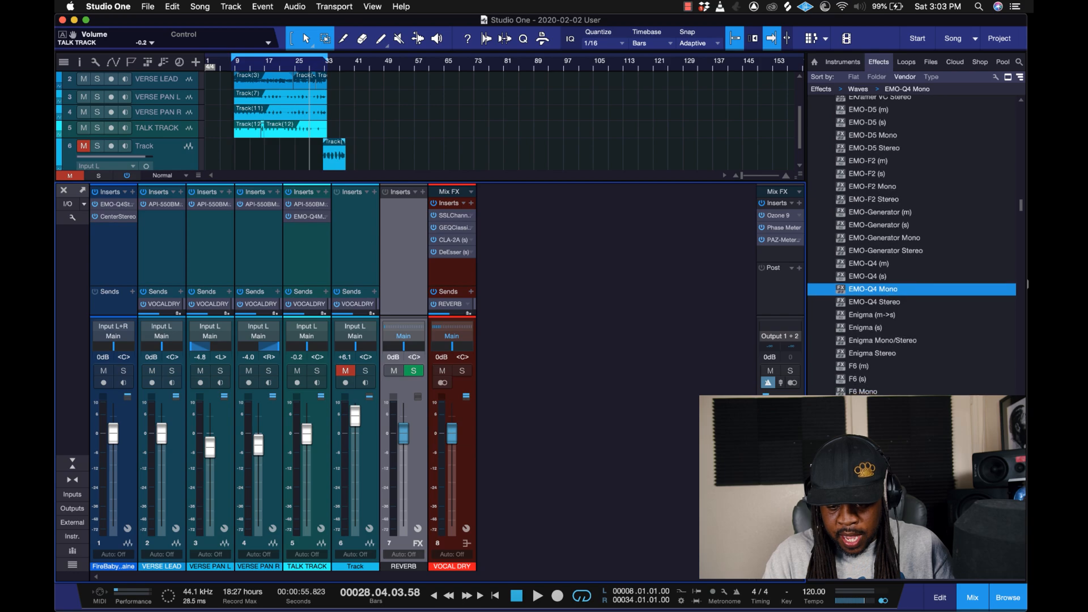
Insert the Waves H-Reverb (s) on the REVERB channel and reposition its window over the mixer.
scroll(912, 246, "down", 8)
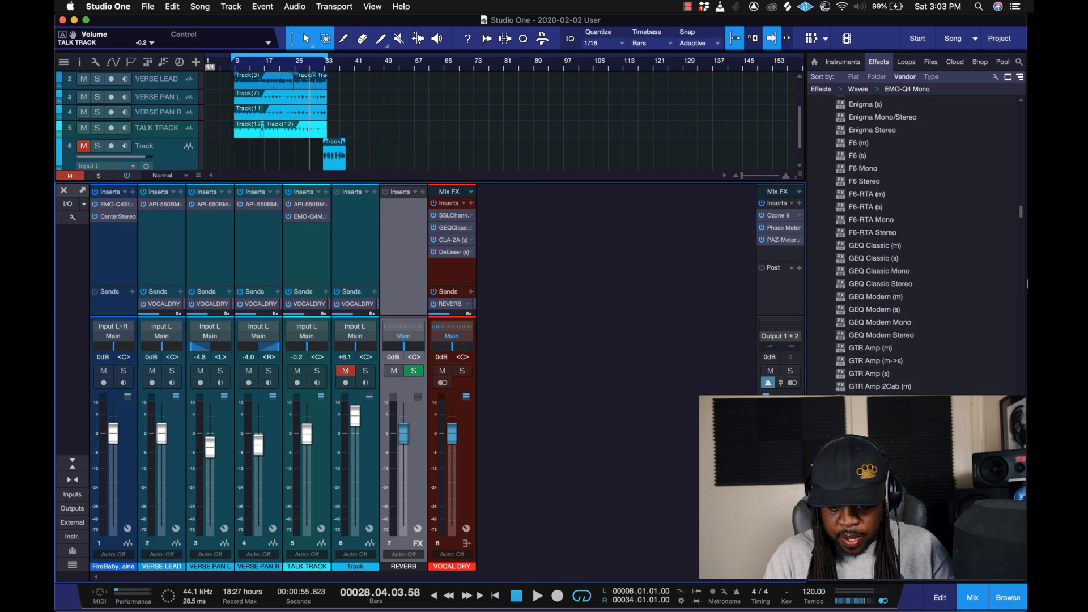
scroll(911, 246, "down", 15)
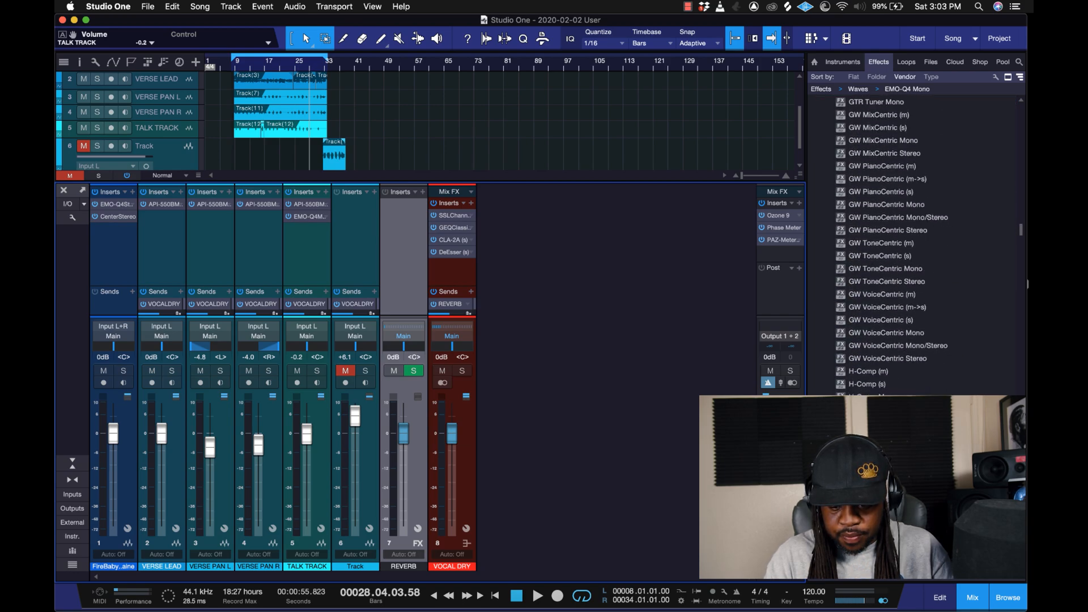
scroll(911, 245, "down", 5)
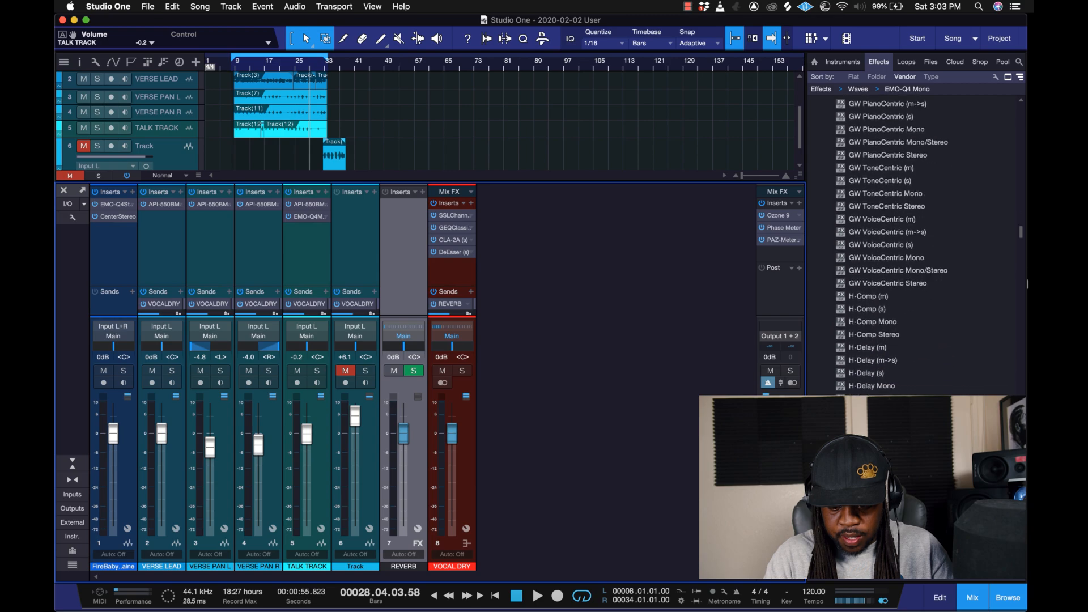
scroll(911, 246, "down", 9)
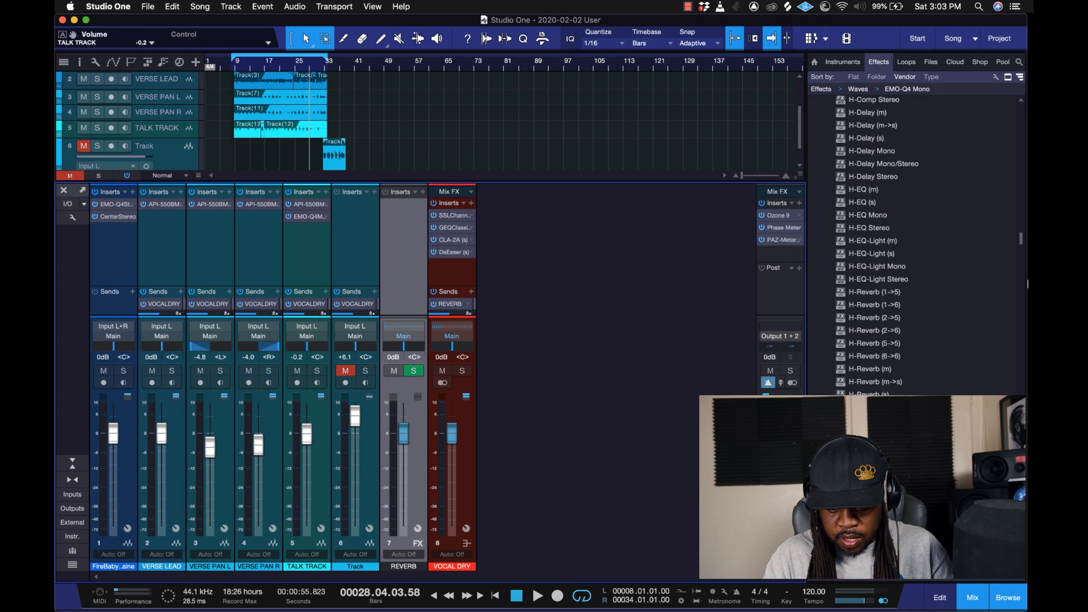
left_click_drag(868, 394, 405, 229)
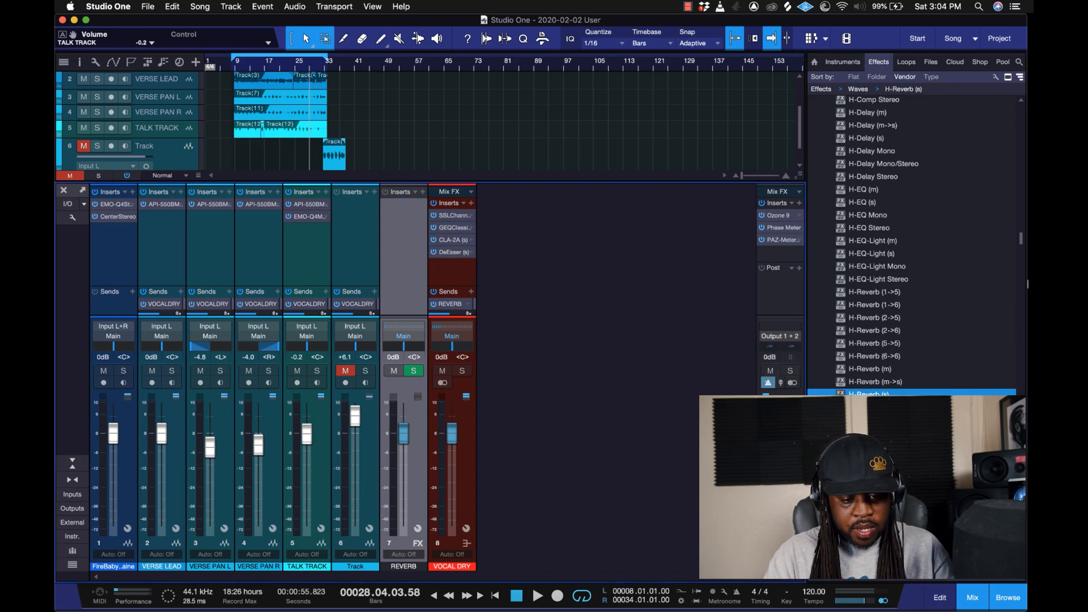
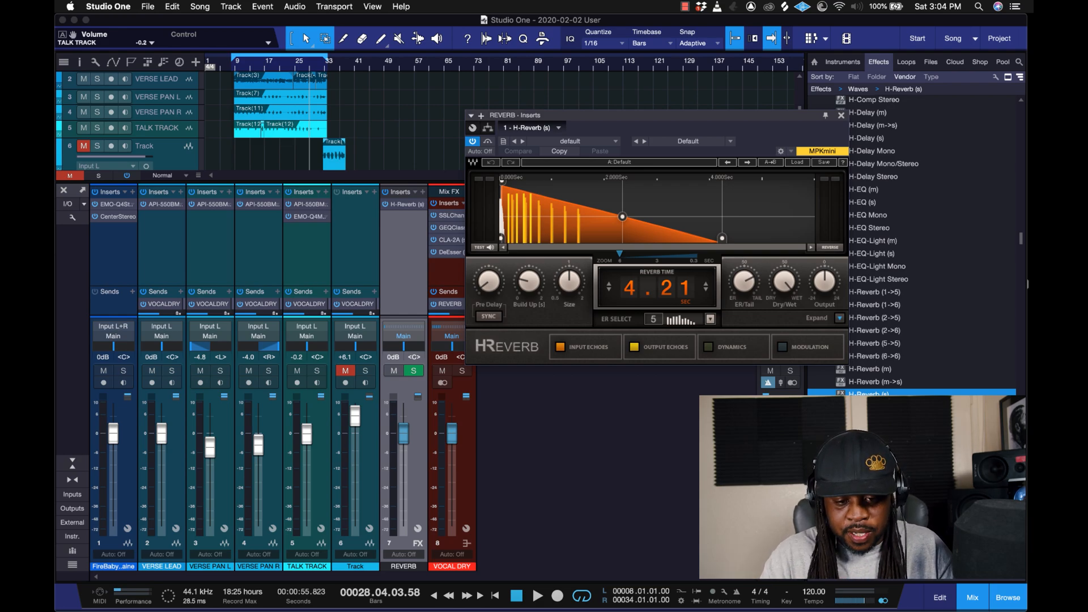
left_click_drag(640, 115, 585, 107)
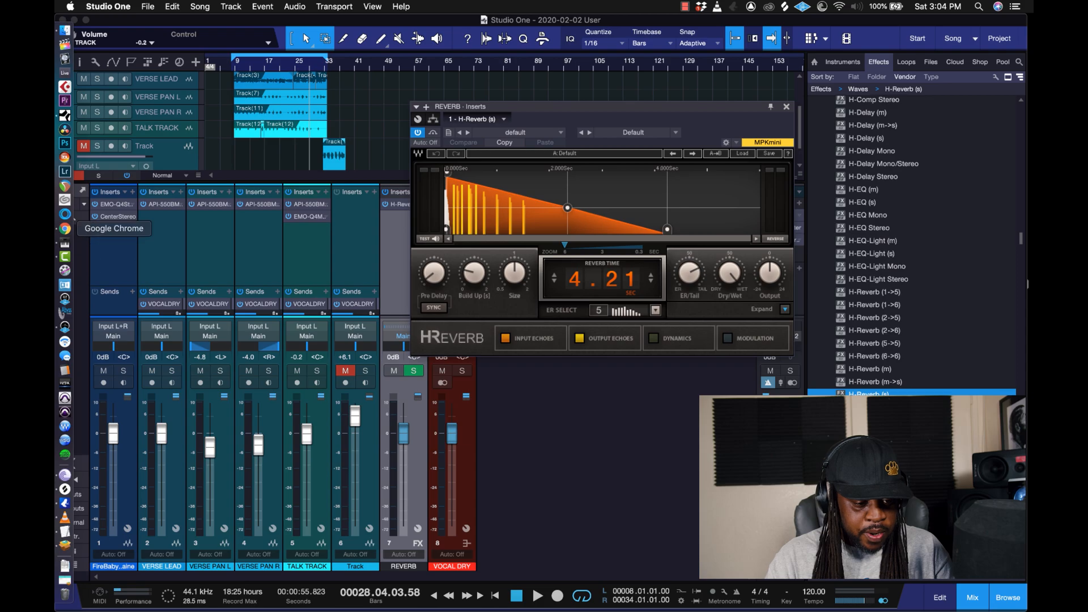
Switch to Chrome, open the MilliCalcs tempo calculator and look up the 1/4 note duration at tempo 120.
left_click(65, 228)
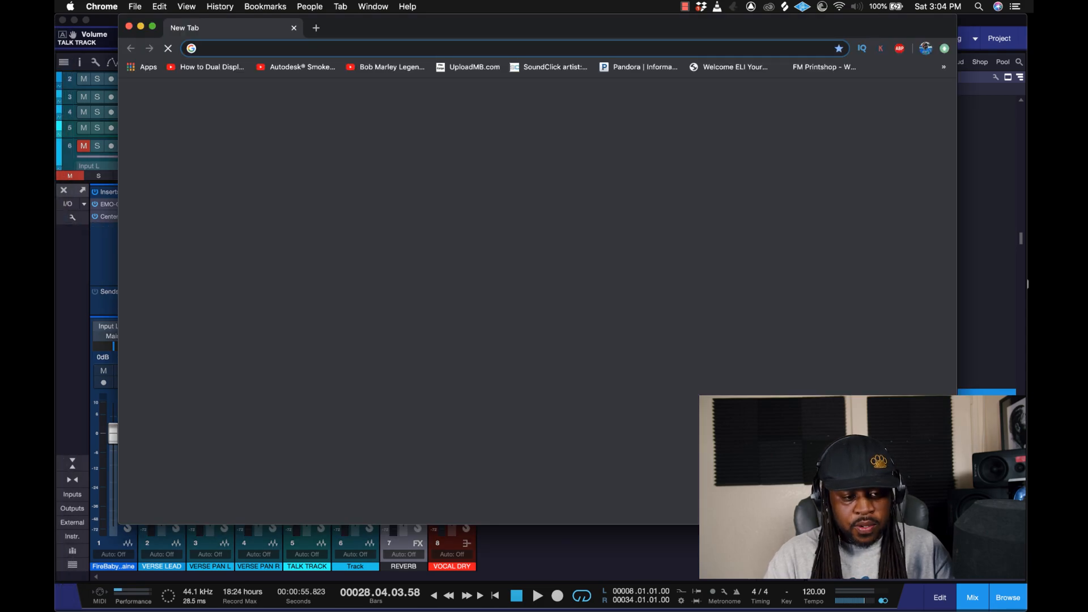
type("MIL")
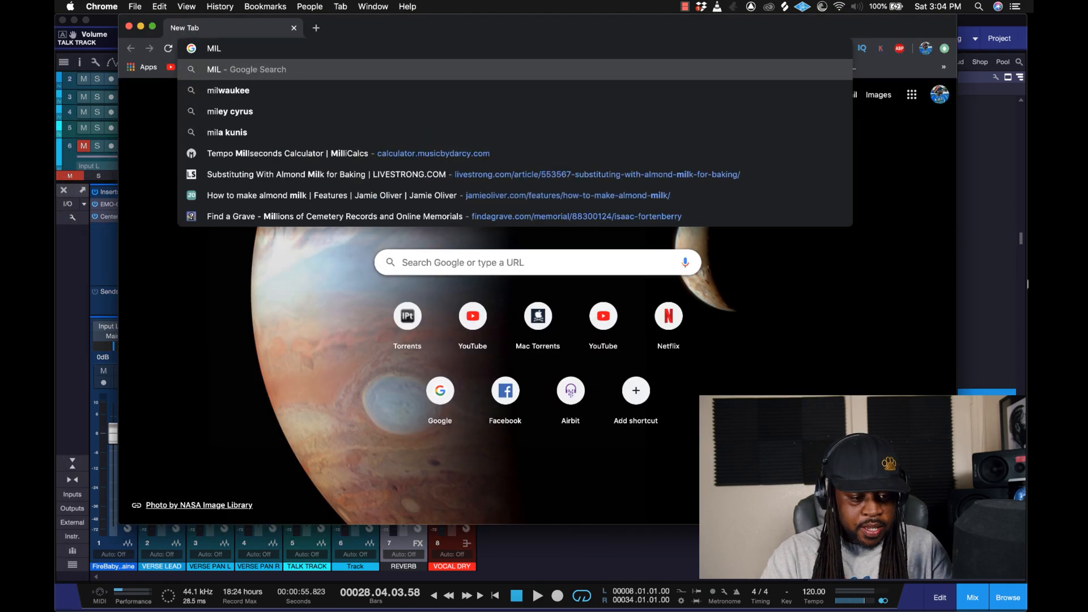
left_click(349, 153)
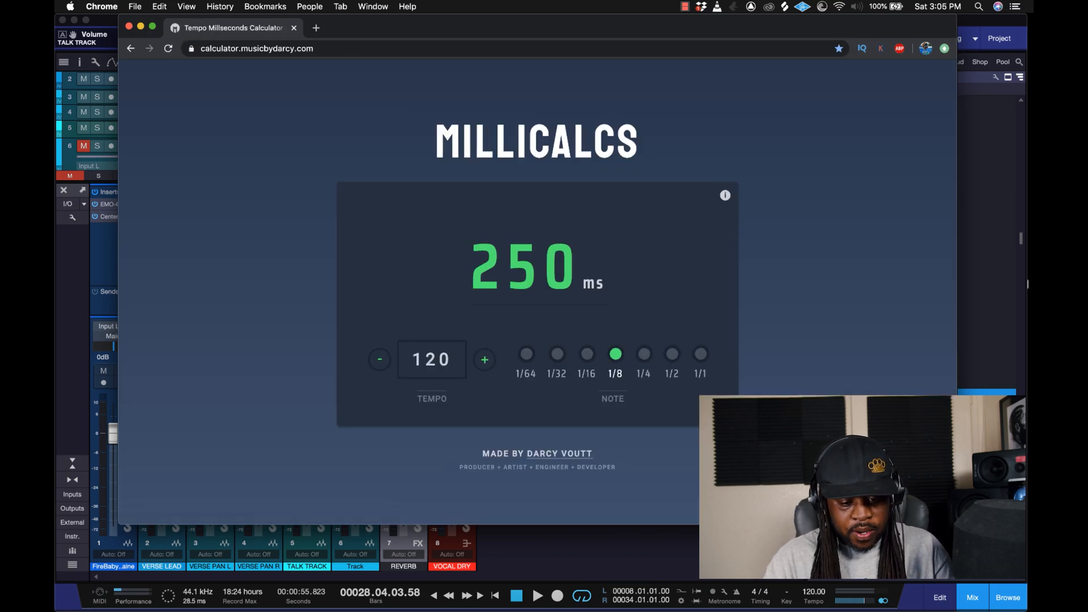
left_click(644, 354)
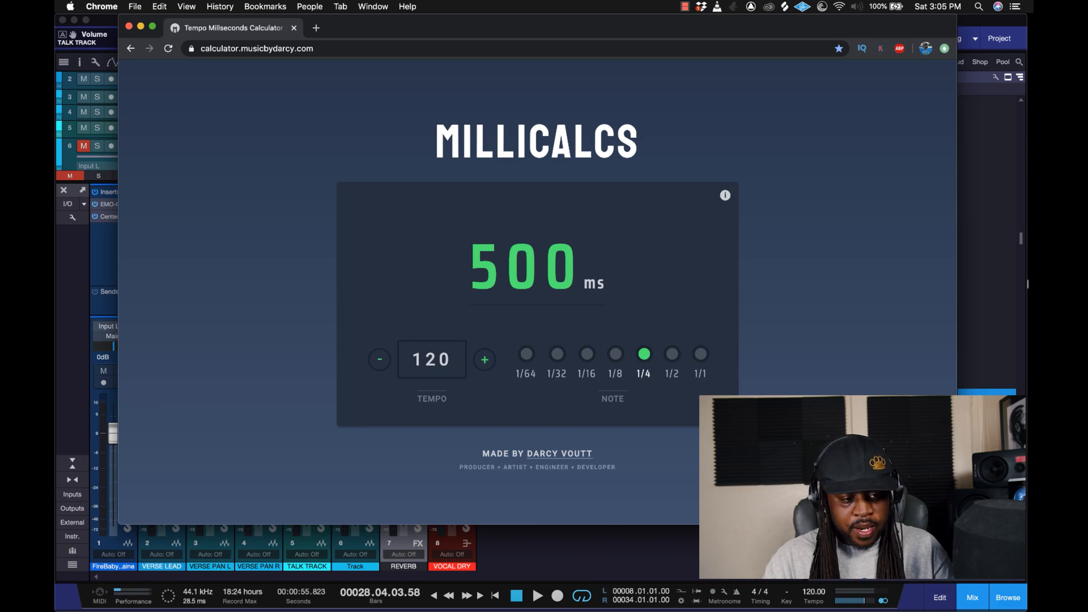
left_click_drag(538, 27, 542, 295)
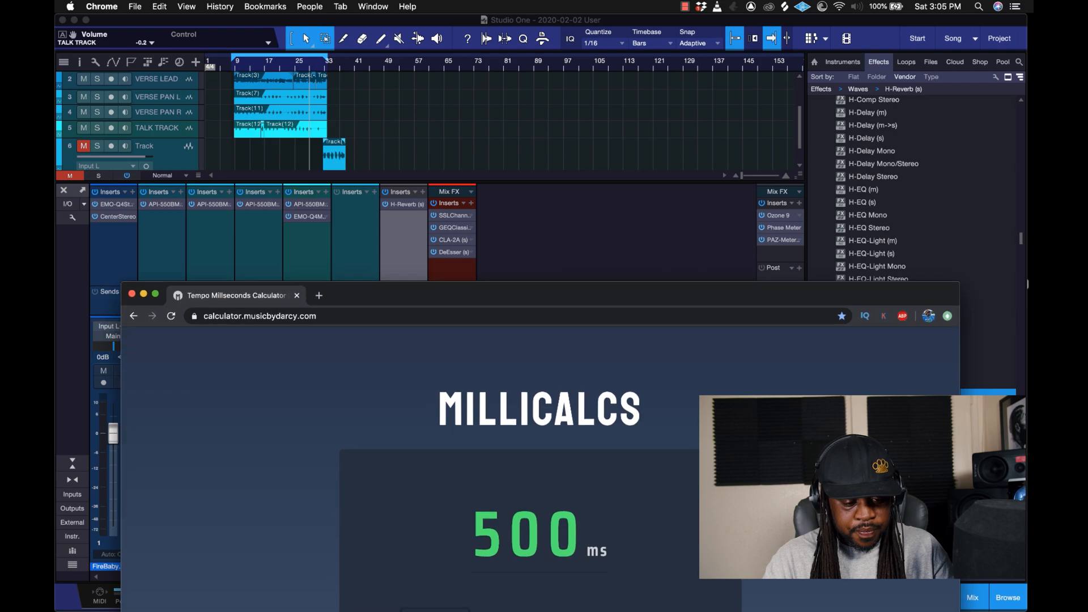
left_click(143, 294)
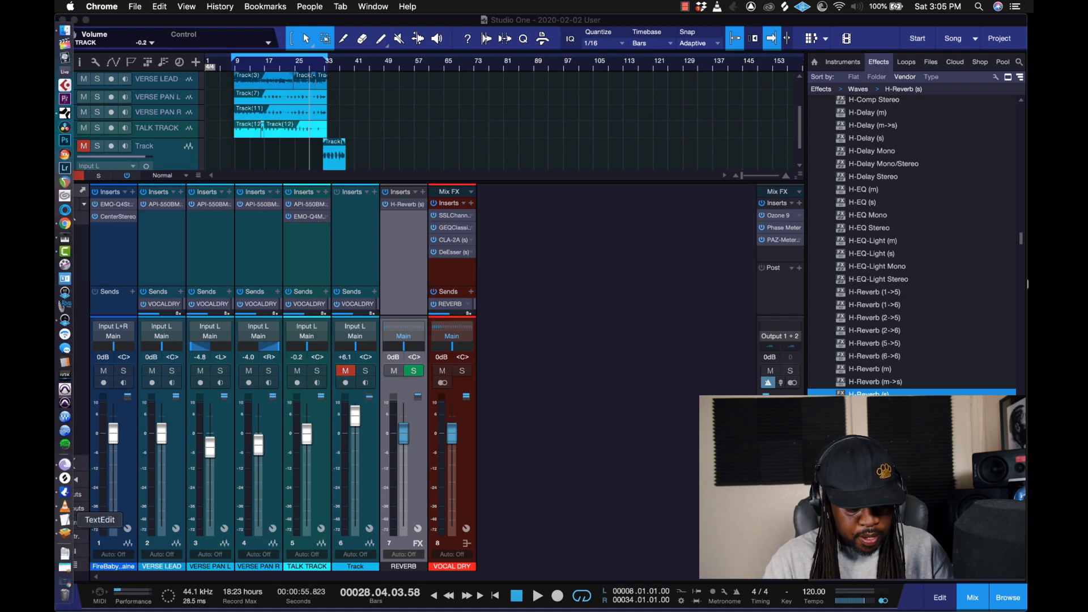
Bring MilliCalcs back up, look up the 1/32 note duration at tempo 120, and return to Studio One.
left_click(64, 520)
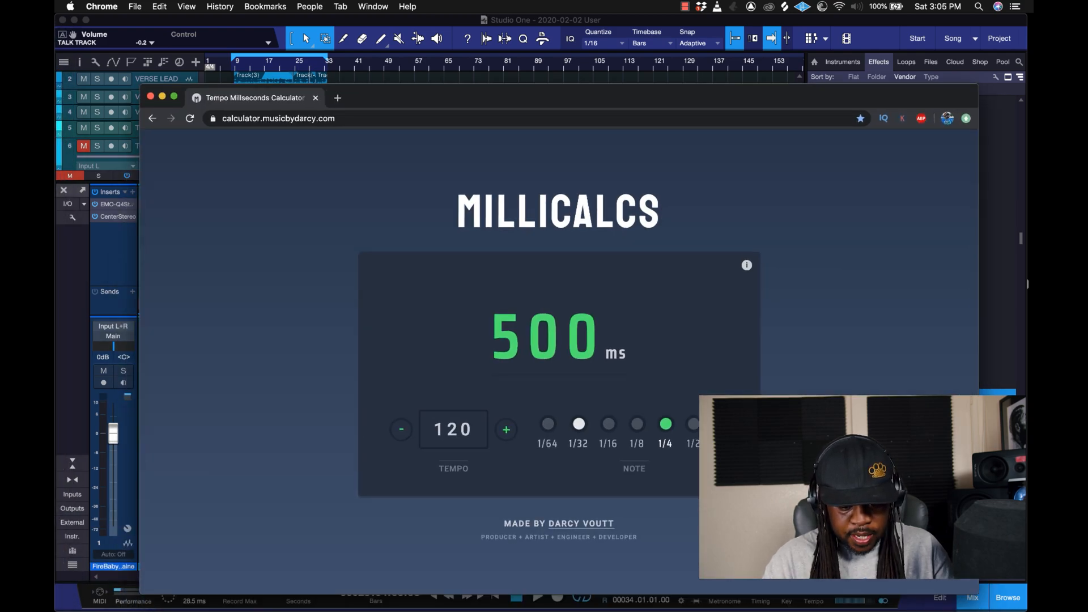
left_click(579, 424)
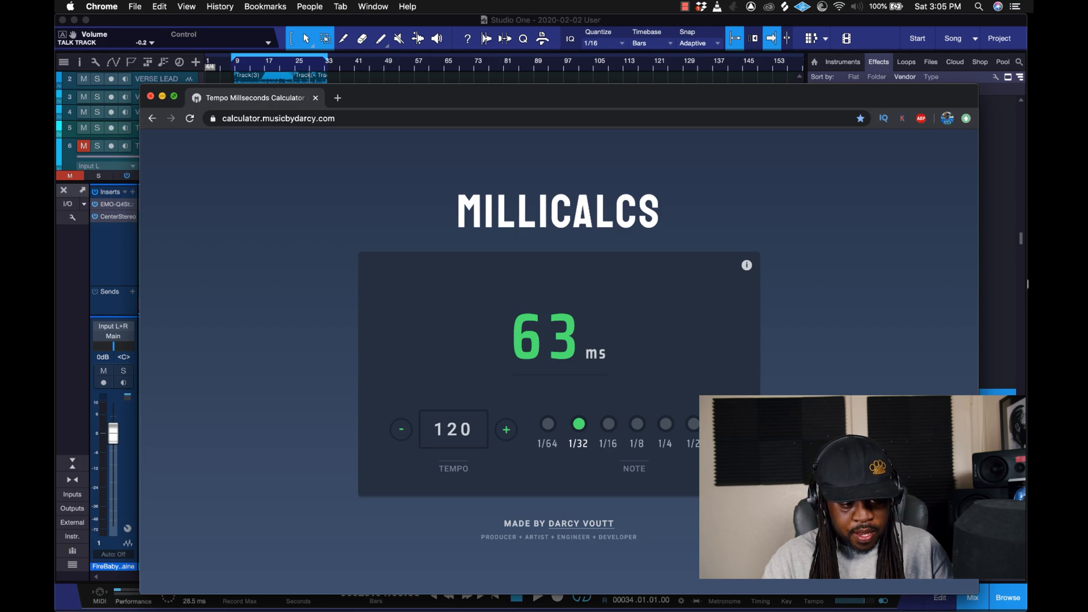
left_click(162, 96)
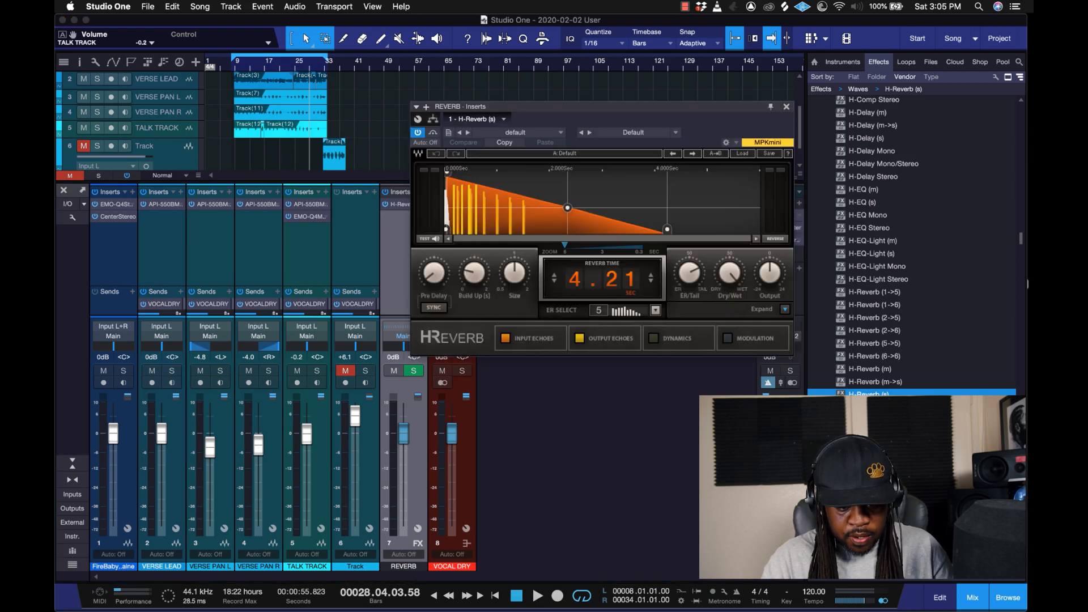
Set the H-Reverb pre-delay to 63 and the reverb time to 0.50 seconds, and close the plug-in window.
left_click_drag(434, 273, 434, 260)
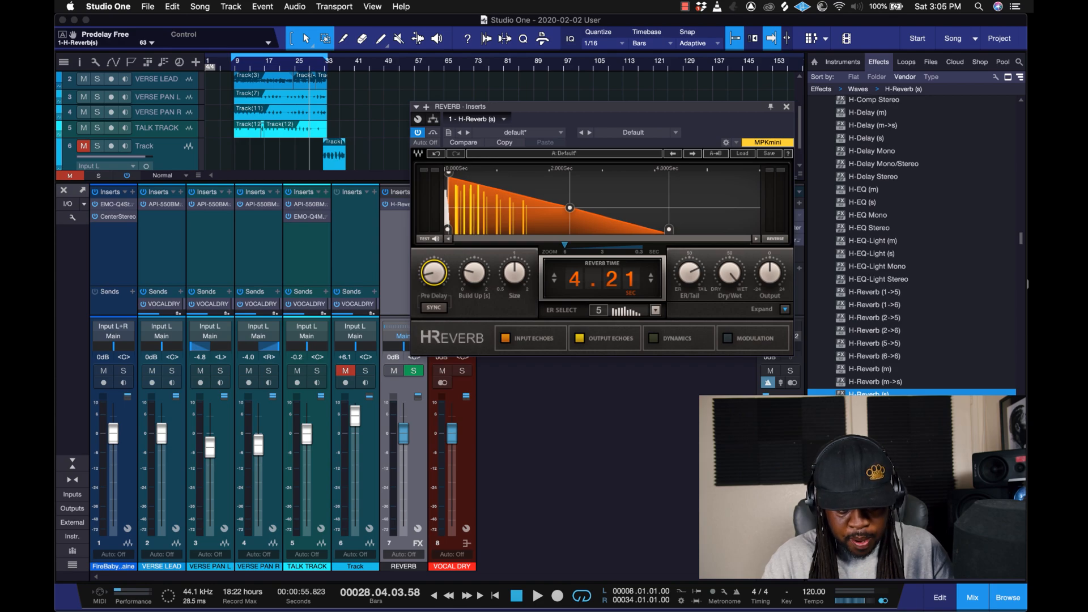
double_click(575, 279)
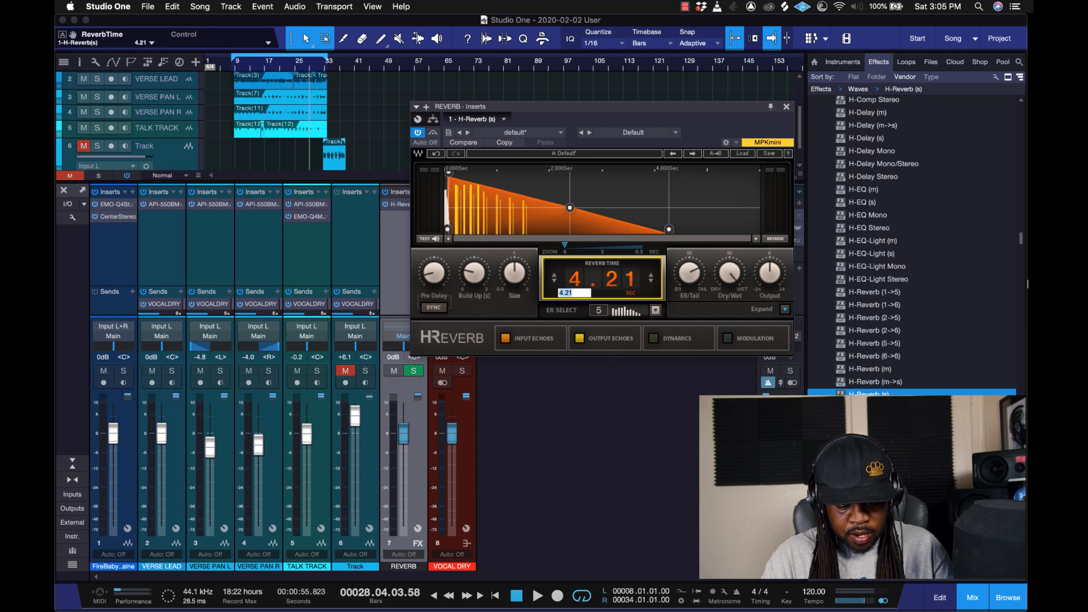
type("0.5")
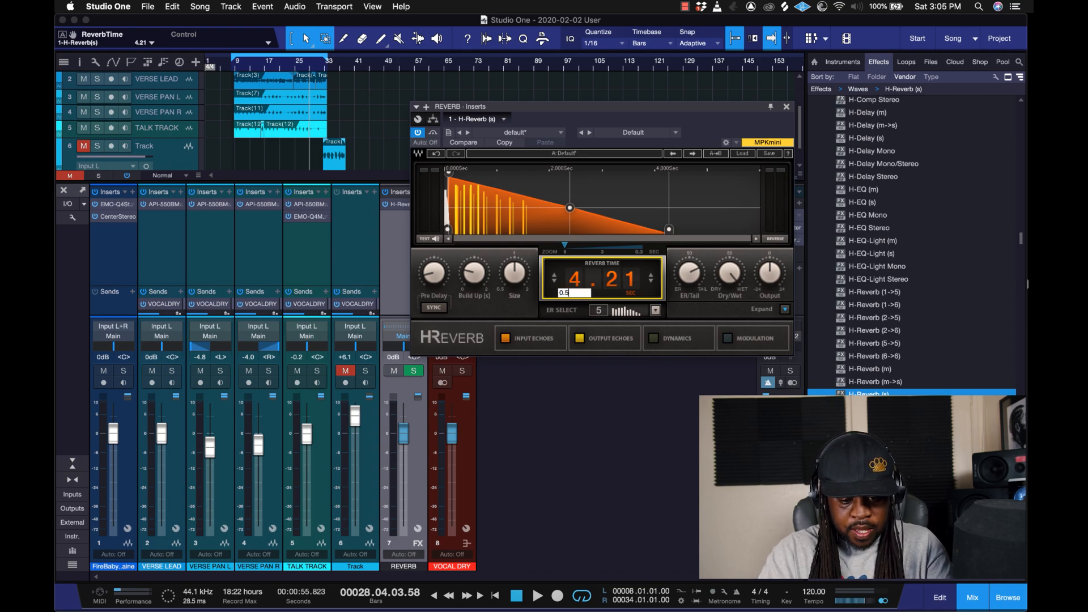
key("Return")
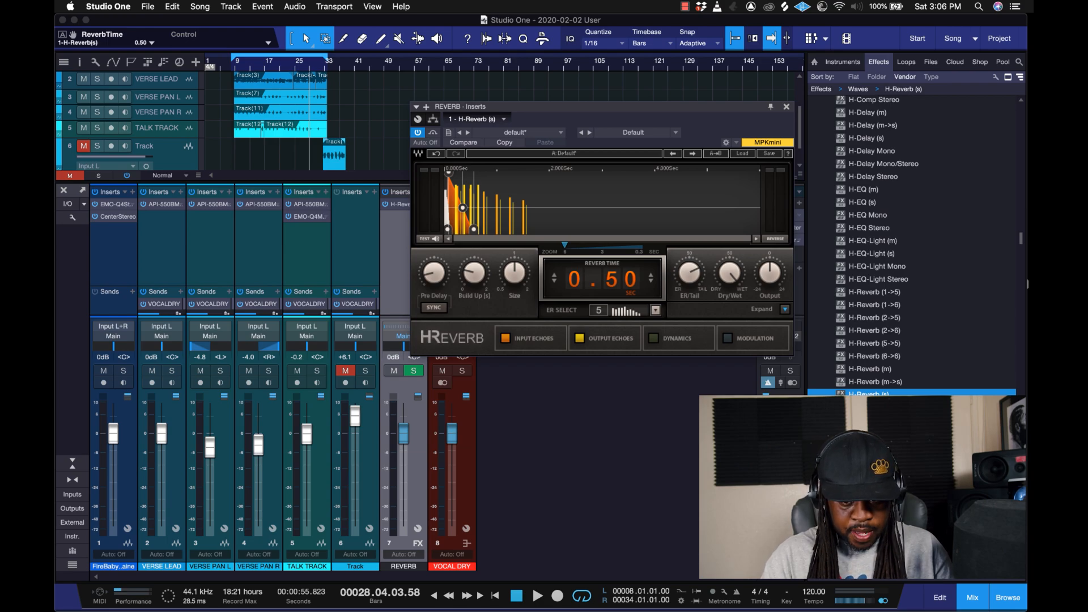
key("Escape")
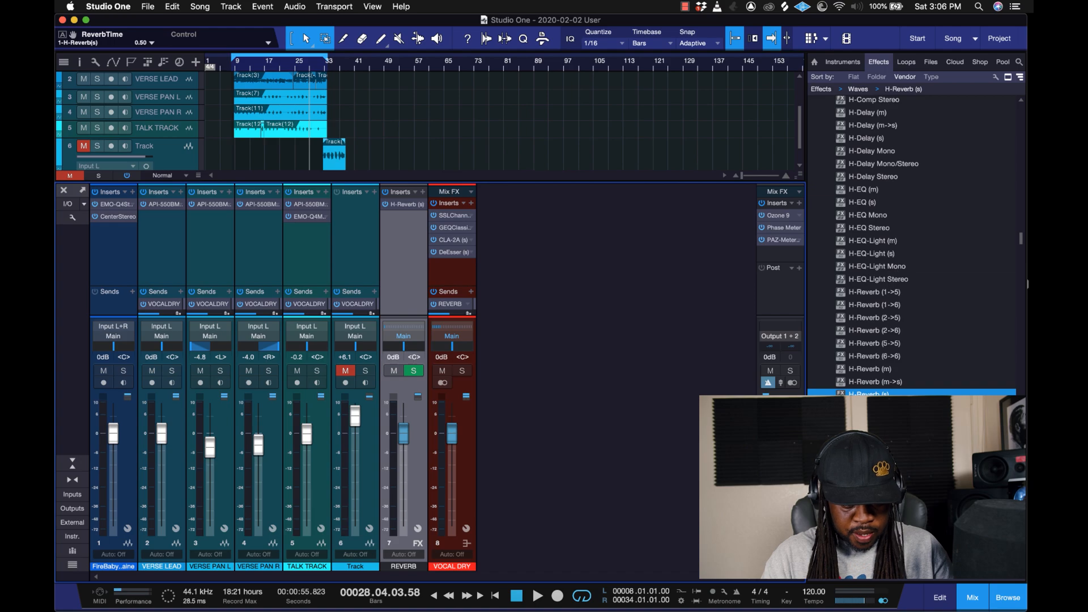
Play the mix and lower the REVERB channel to about -11.1 dB, briefly muting the beat to judge the reverb level.
mouse_move(403, 433)
left_mouse_down()
mouse_move(403, 525)
mouse_move(404, 455)
left_mouse_up()
key("space")
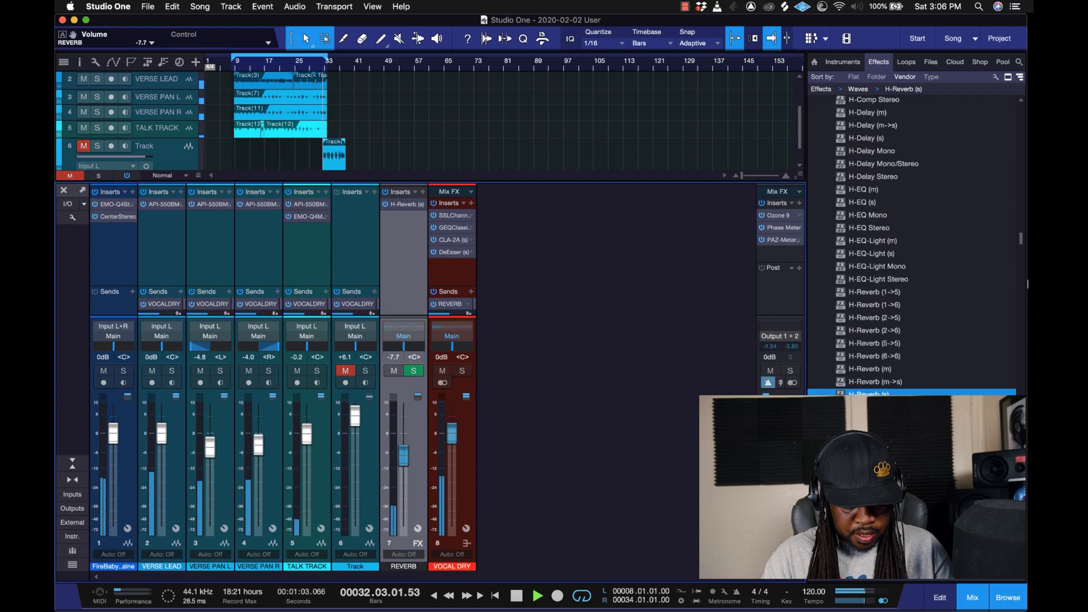
left_click(103, 370)
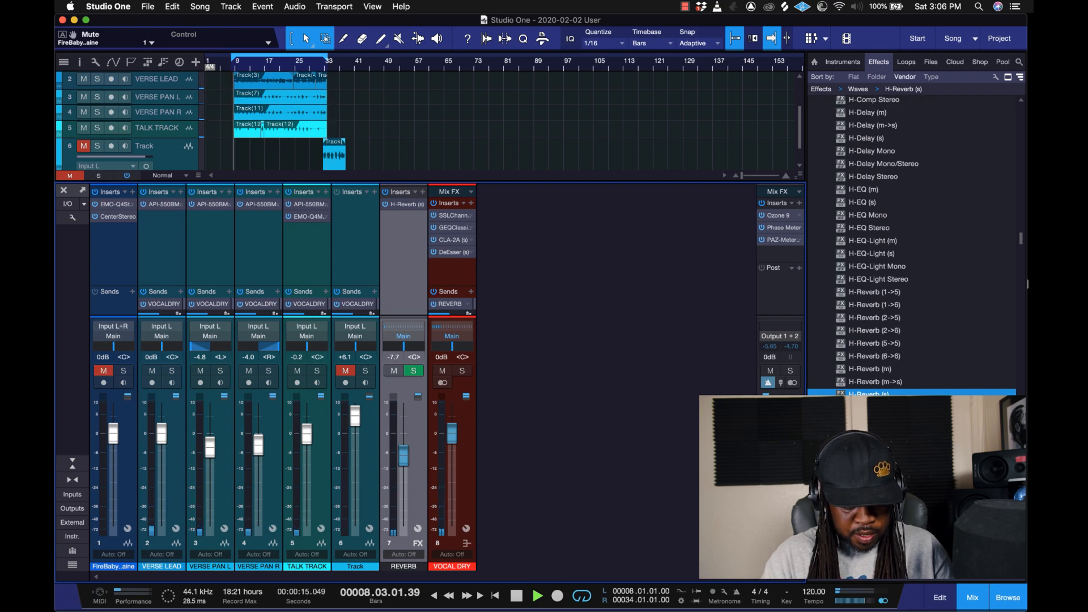
double_click(407, 204)
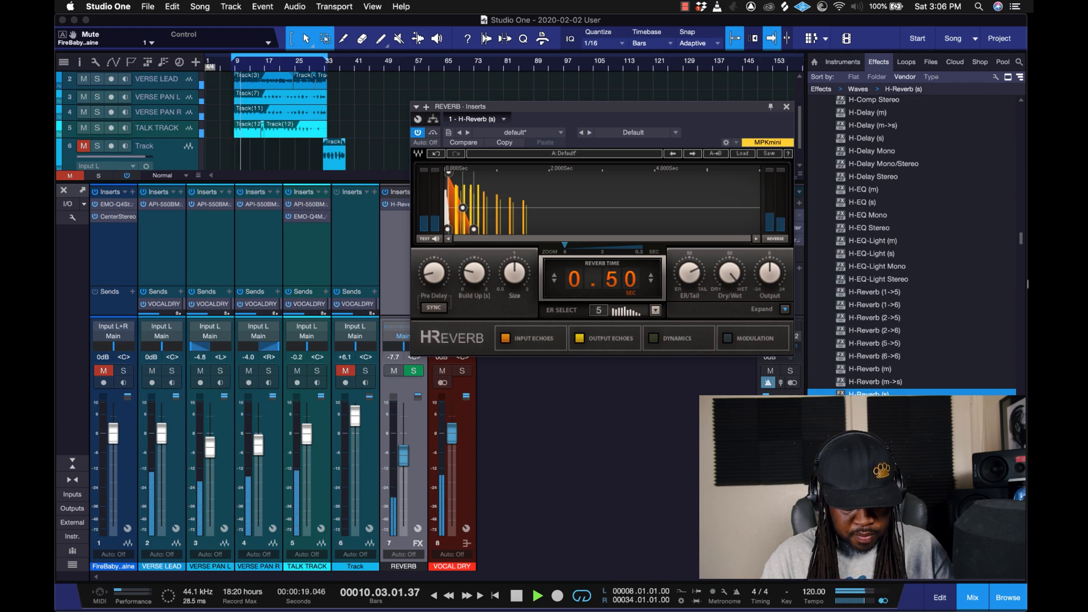
left_click_drag(403, 456, 404, 463)
left_click(103, 371)
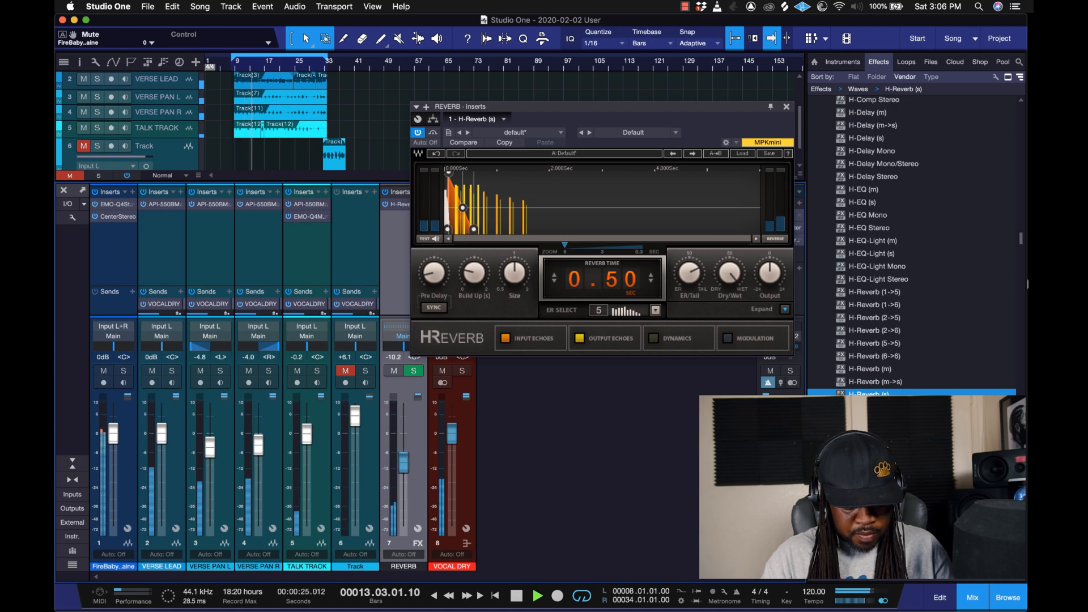
left_click_drag(403, 463, 403, 465)
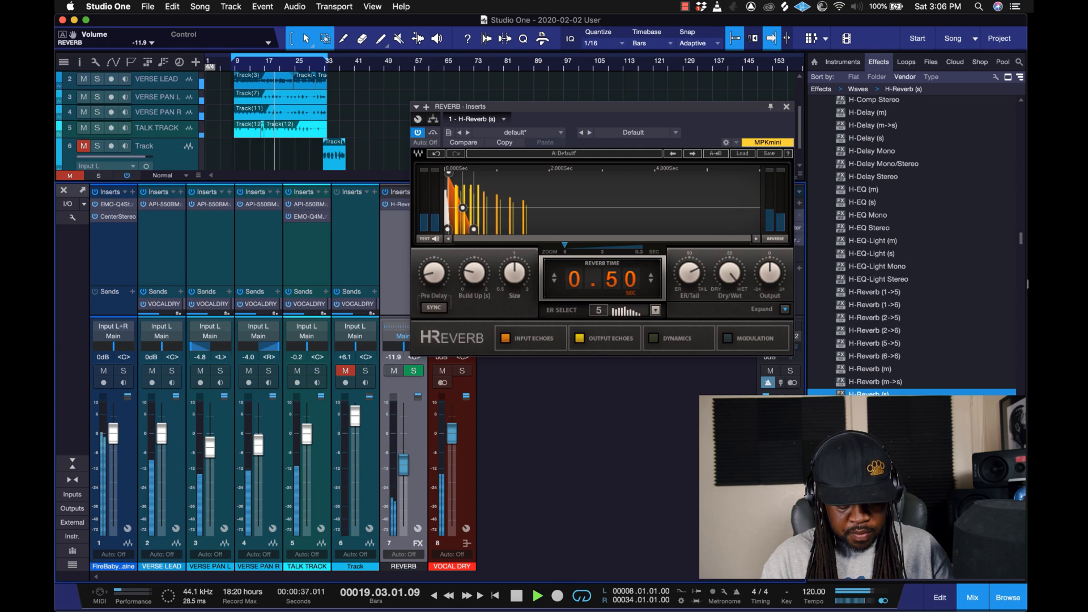
key("space")
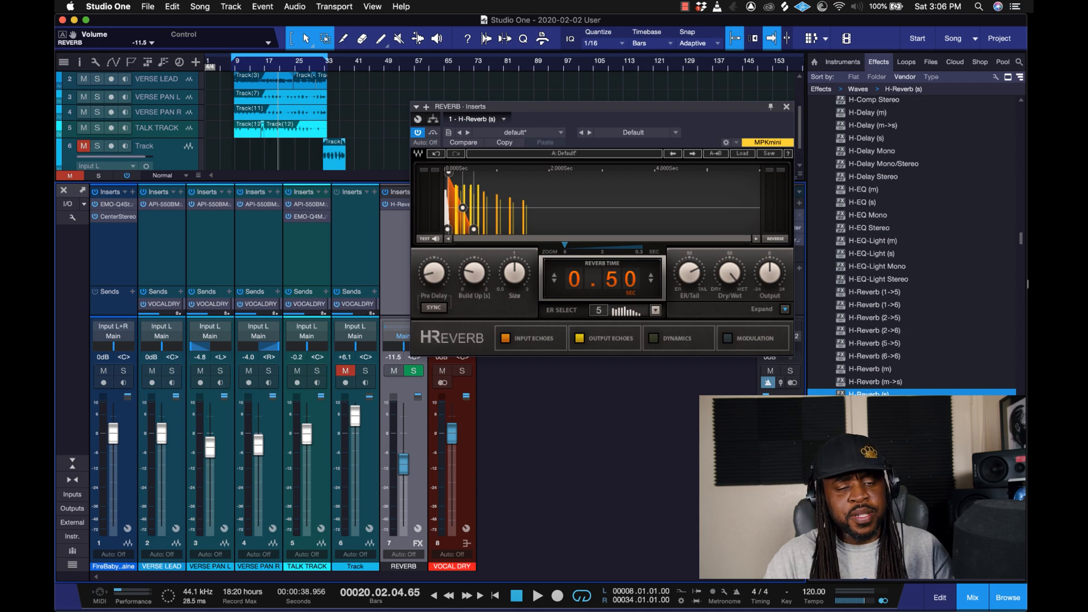
left_click_drag(404, 464, 404, 463)
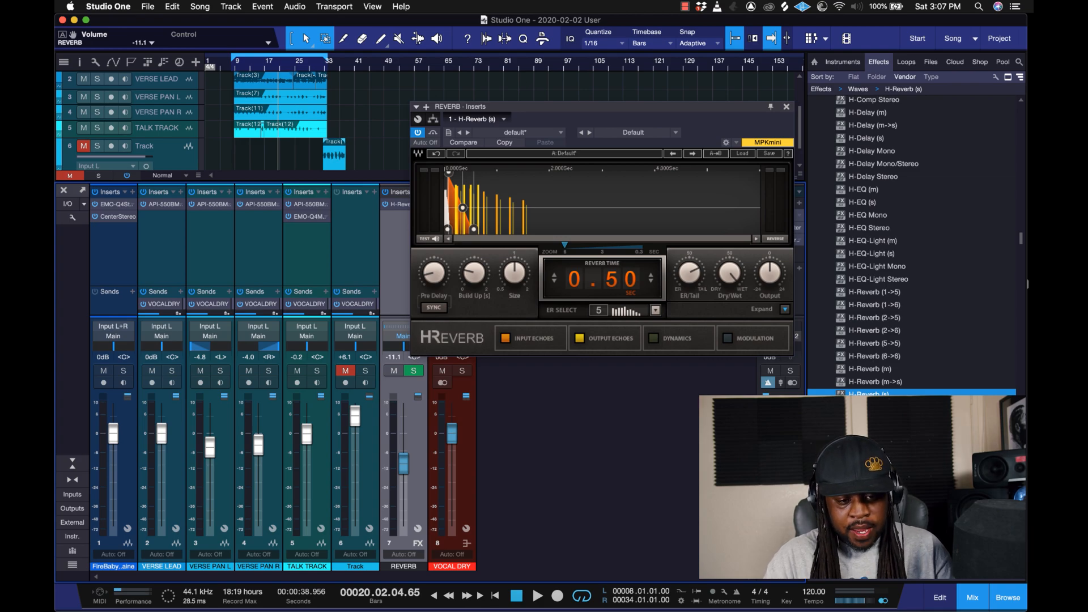
left_click(787, 107)
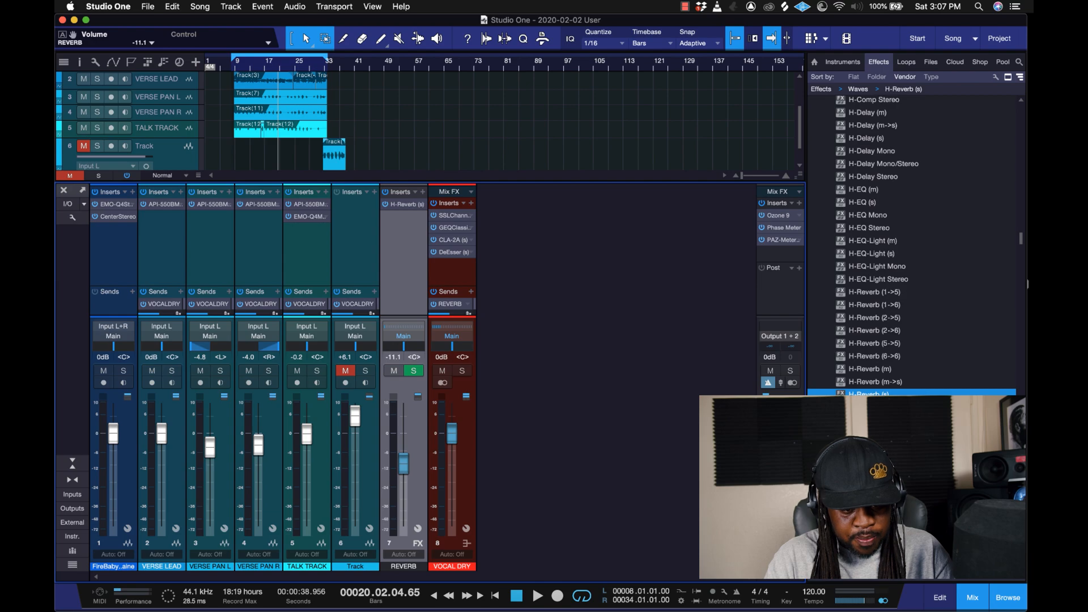
Enlarge the mixer's sends area, add a second FX channel as a send from the VOCAL DRY bus and name it DELAY 1/4.
mouse_move(403, 182)
left_mouse_down()
mouse_move(403, 139)
mouse_move(403, 160)
left_mouse_up()
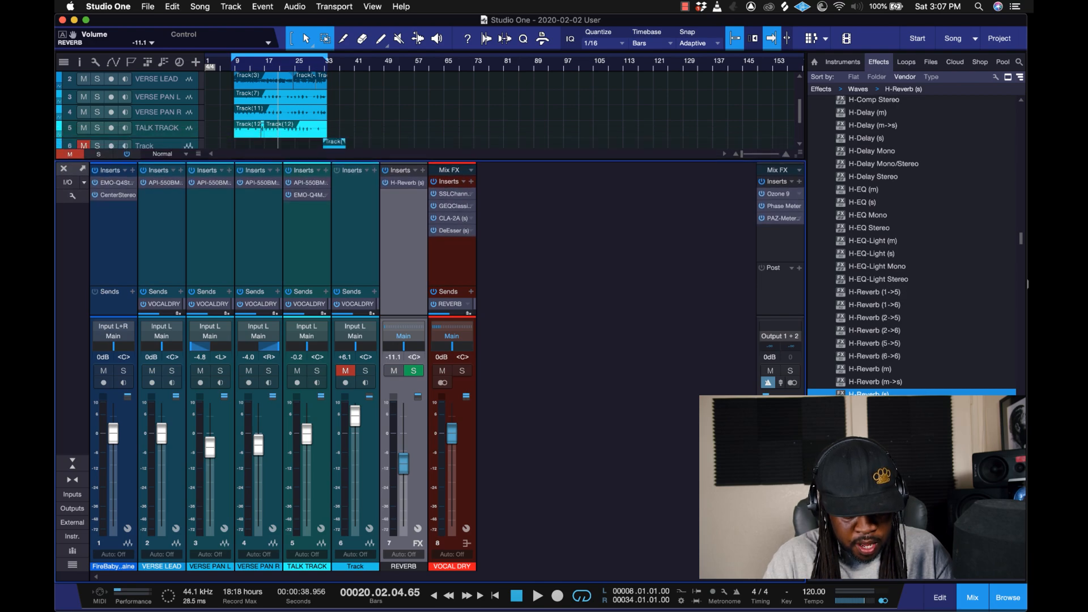
left_click_drag(355, 286, 355, 257)
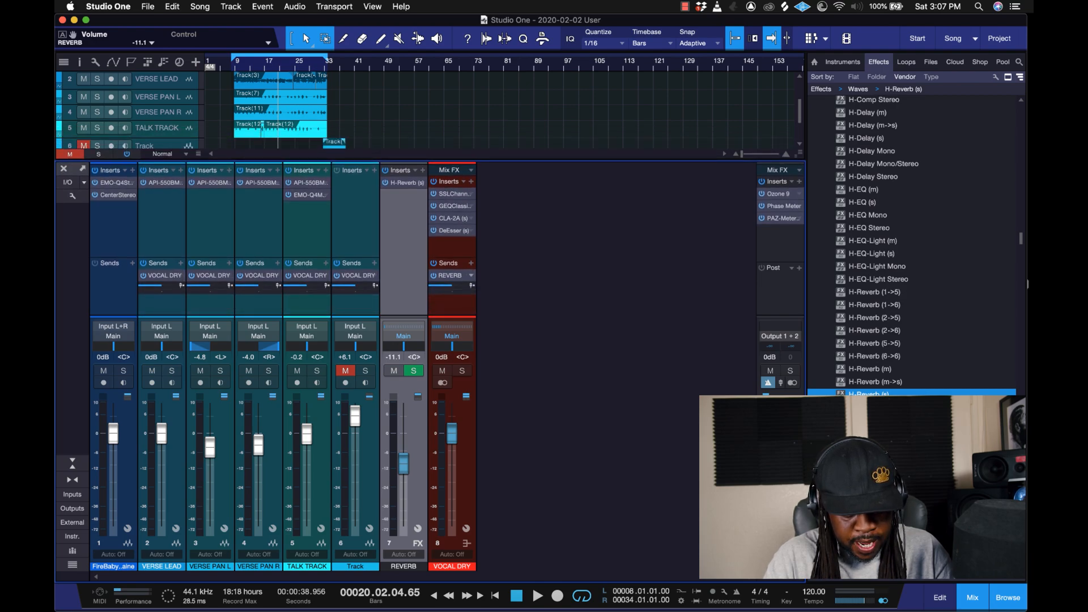
left_click(471, 263)
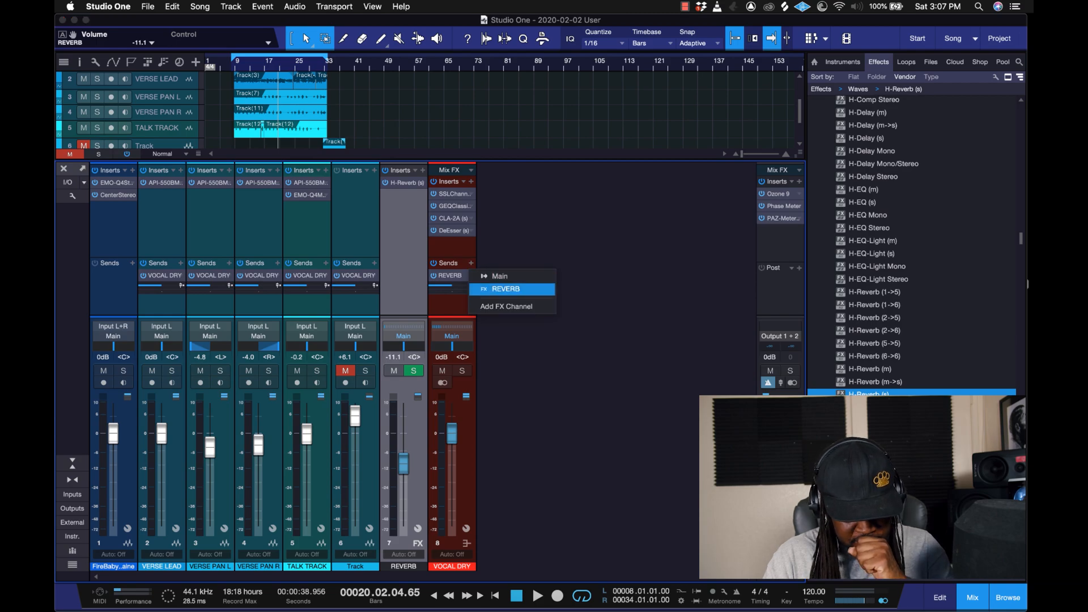
left_click(506, 306)
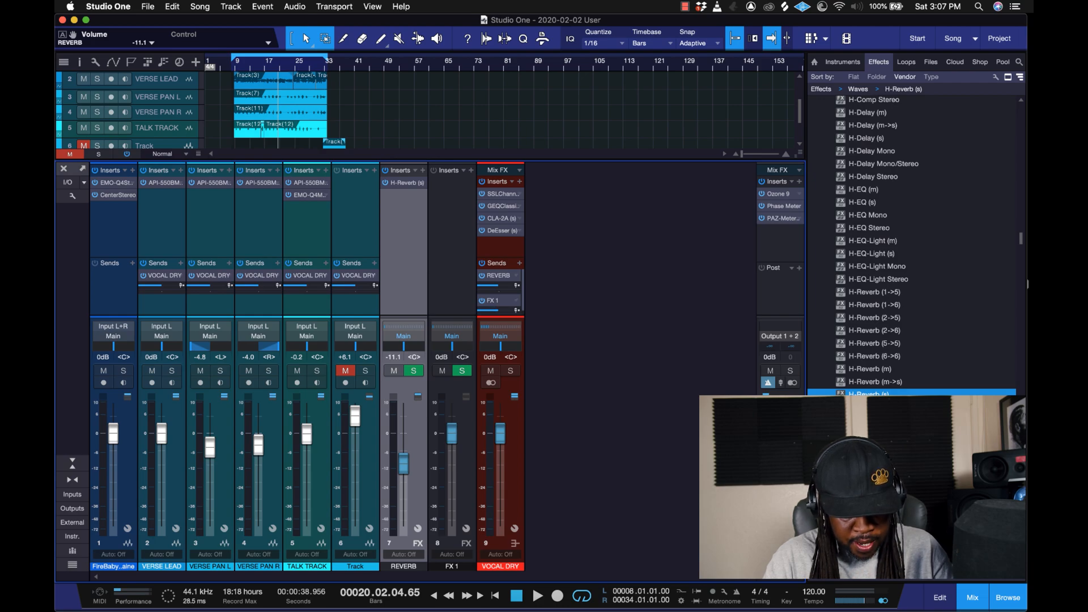
double_click(452, 566)
type("DELAY")
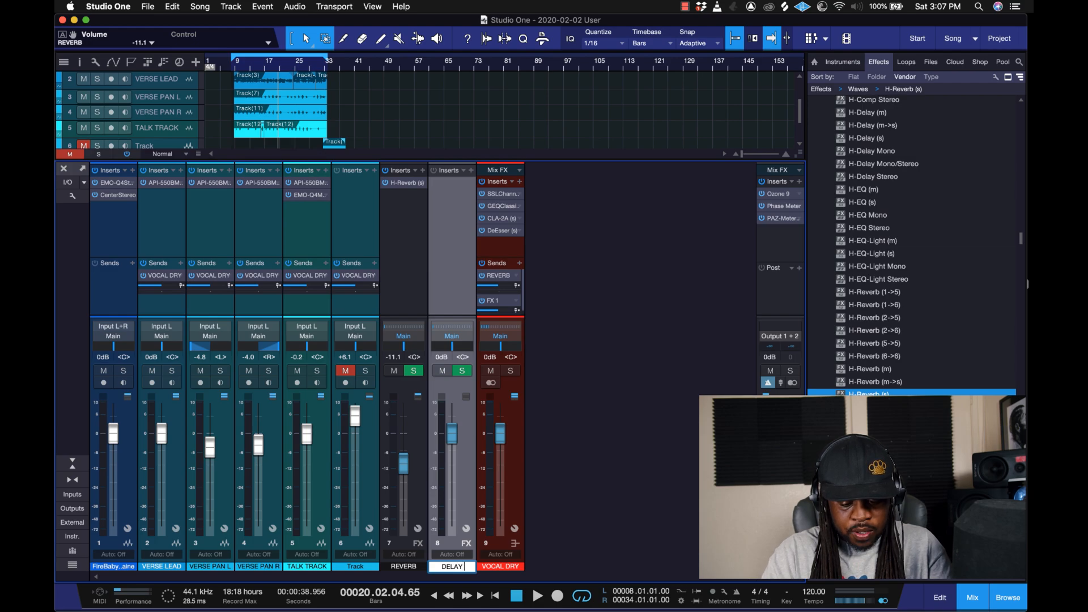
type(" 1/4")
key("Return")
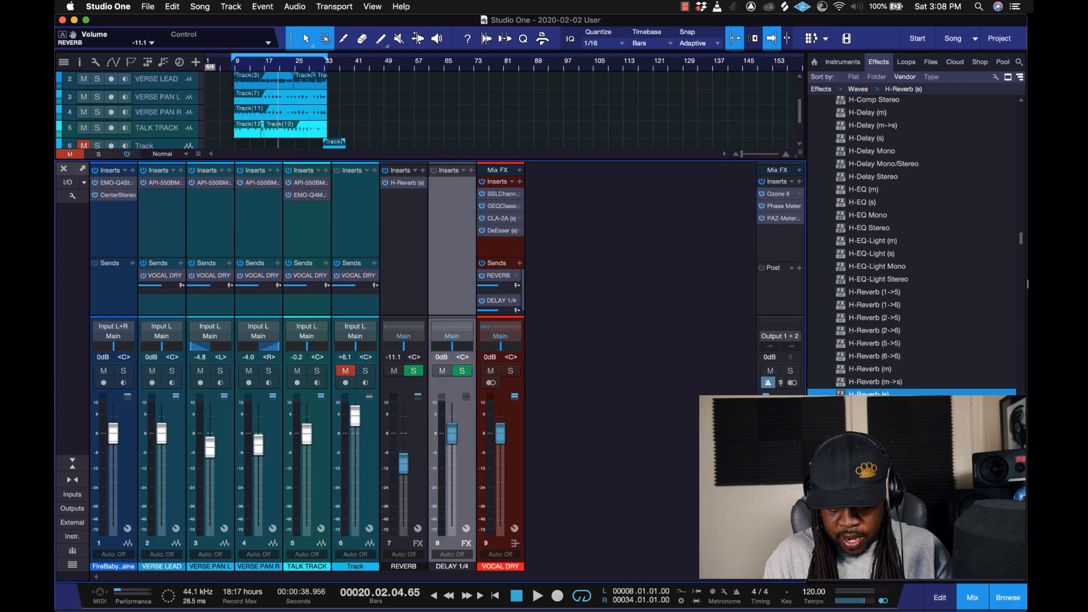
Insert H-Delay (s) on the DELAY 1/4 channel with a 1/4 delay time, BPM sync and the Analog control off.
left_click_drag(867, 138, 451, 207)
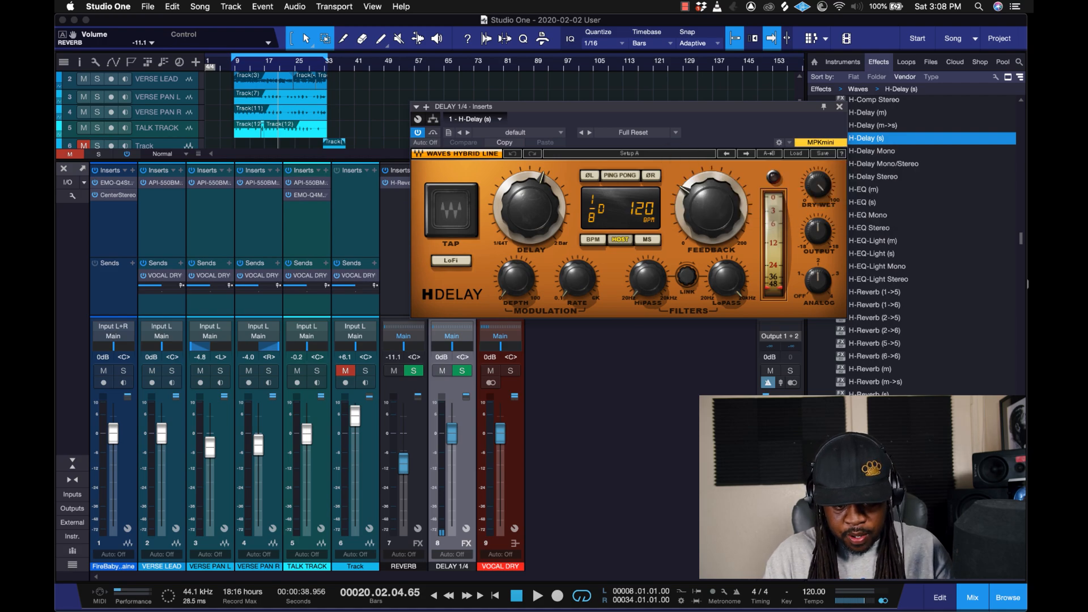
left_click_drag(529, 209, 529, 195)
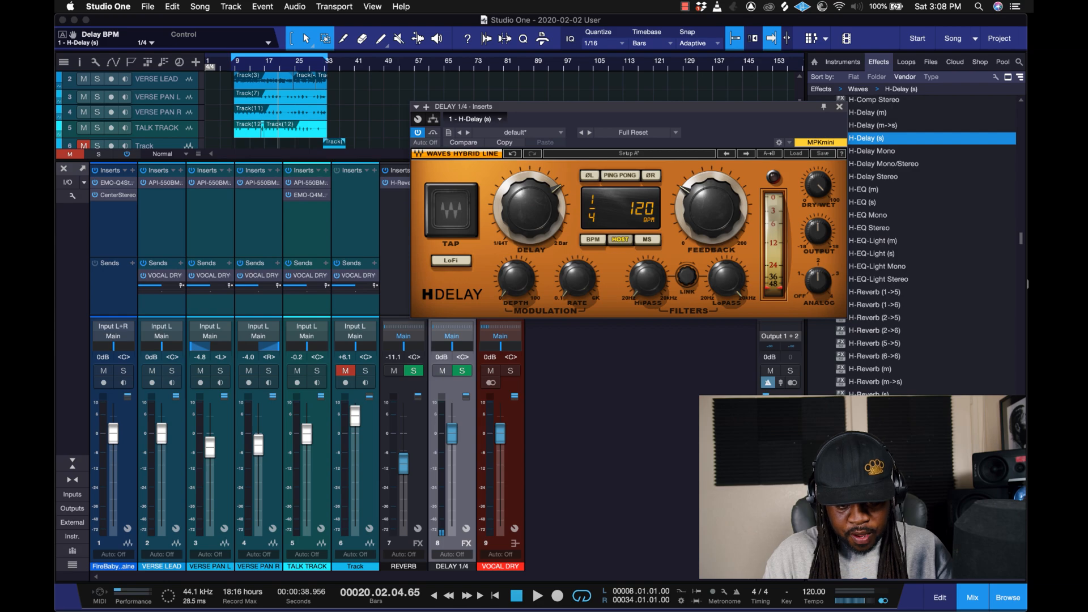
left_click(593, 239)
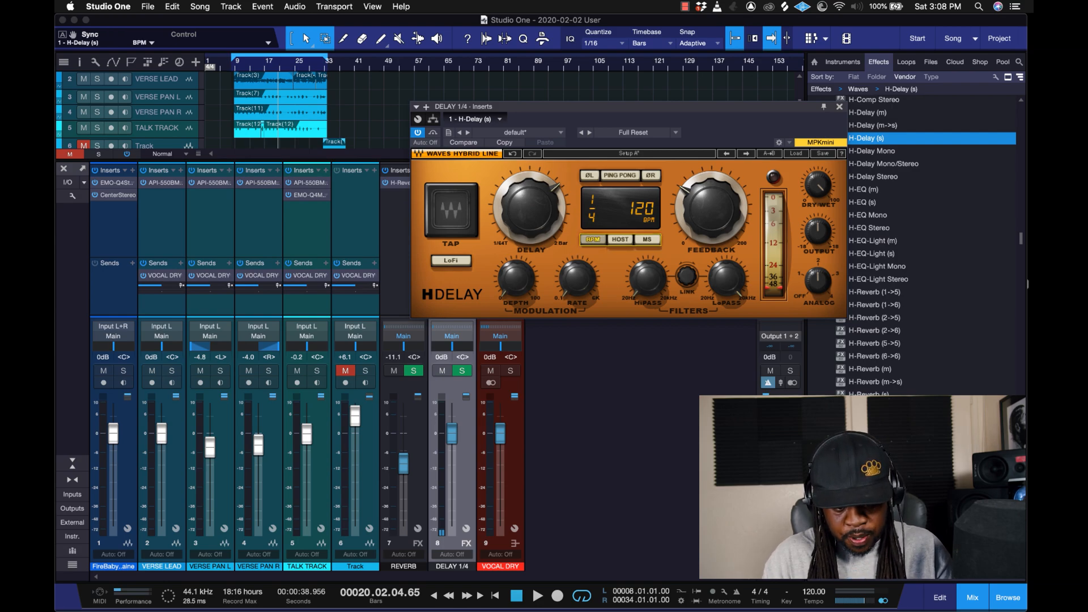
left_click(647, 239)
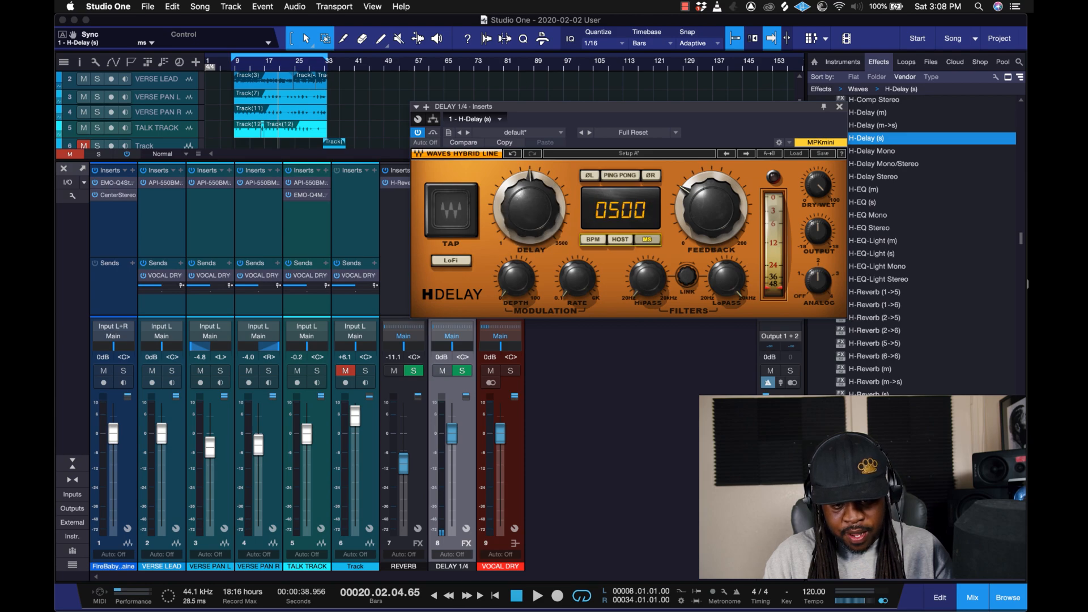
left_click(593, 239)
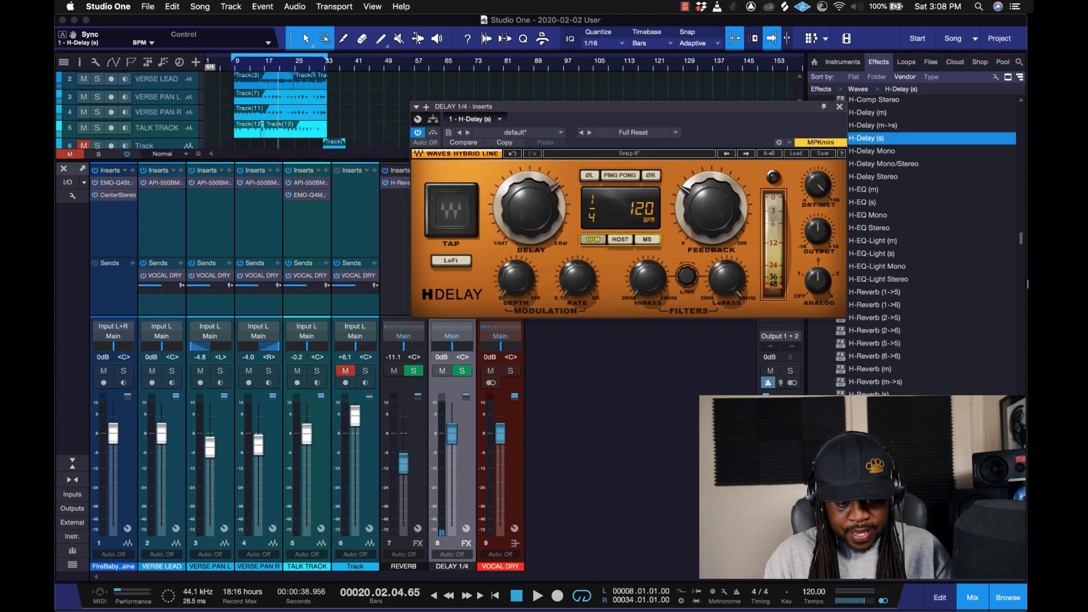
left_click_drag(818, 281, 818, 303)
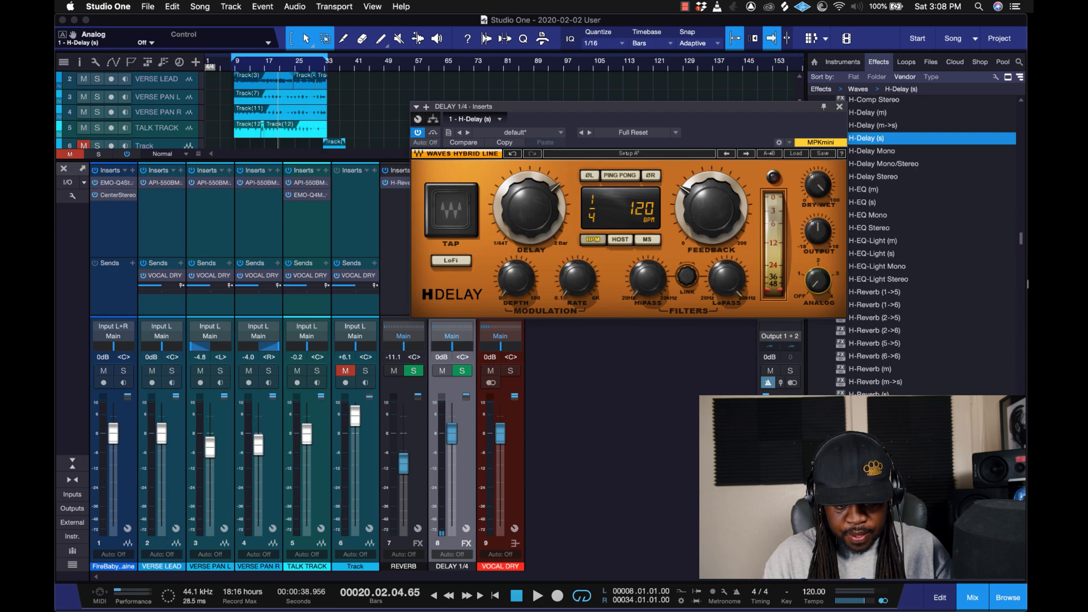
mouse_move(647, 277)
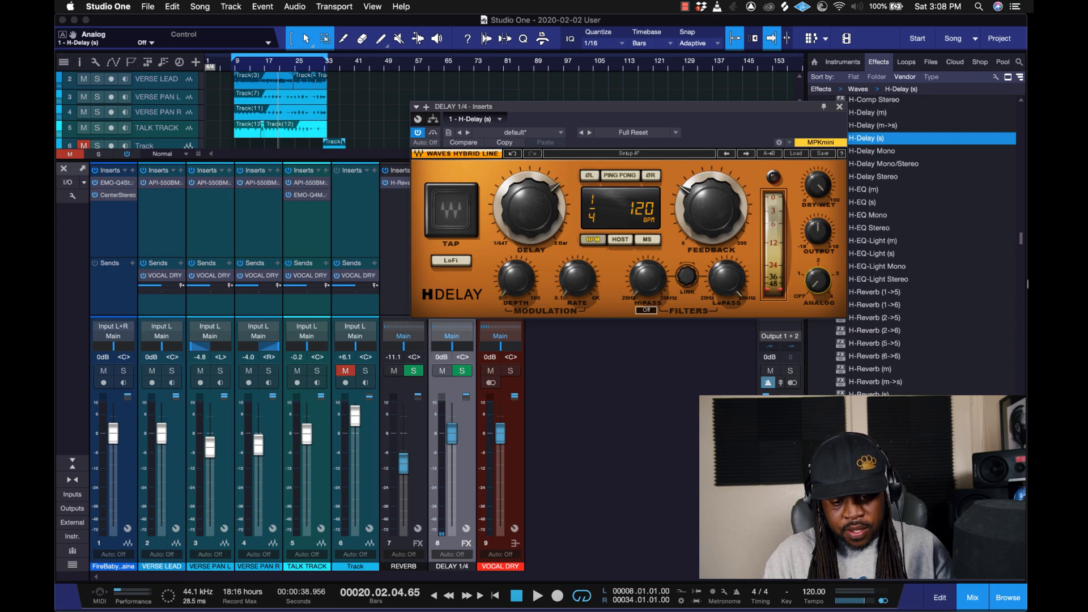
mouse_move(727, 279)
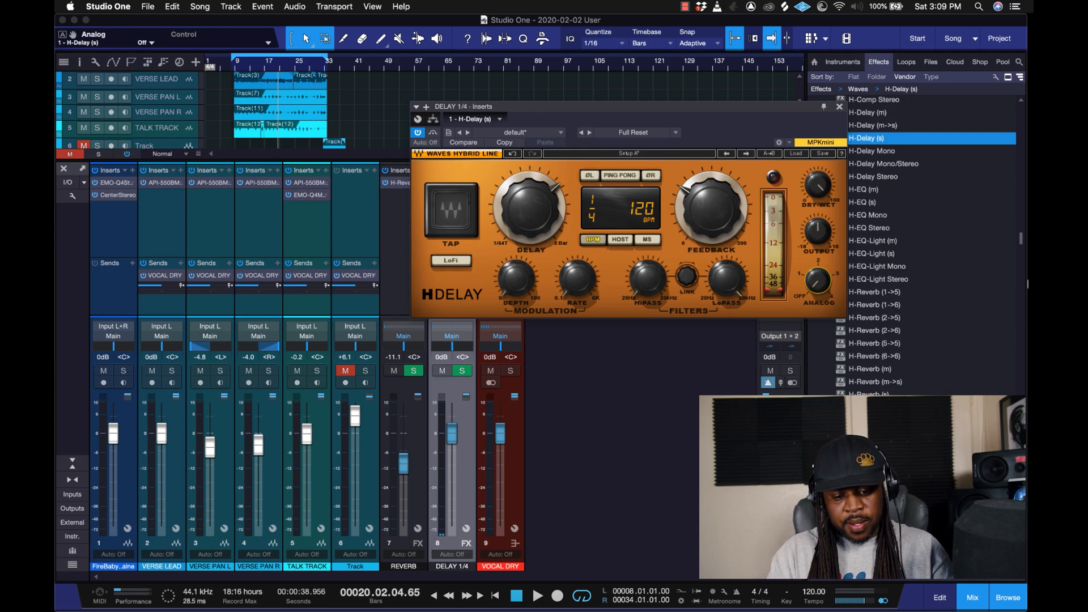
left_click(648, 278)
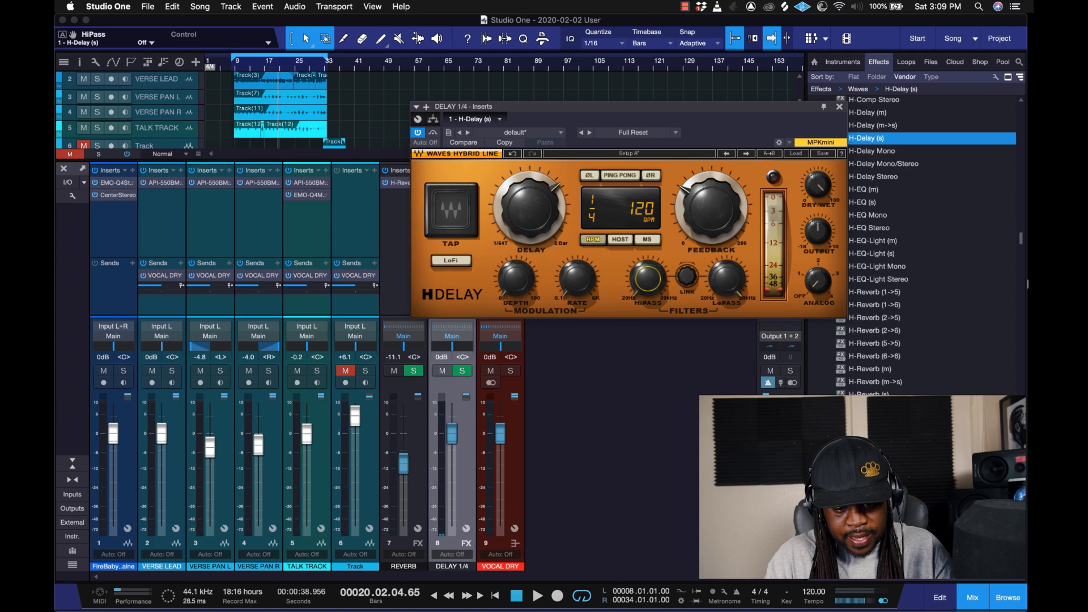
Lower the REVERB fader to about -12.3 dB and bring the DELAY 1/4 fader all the way down.
left_click_drag(471, 106, 550, 100)
left_click_drag(404, 463, 404, 466)
left_click_drag(451, 434, 452, 524)
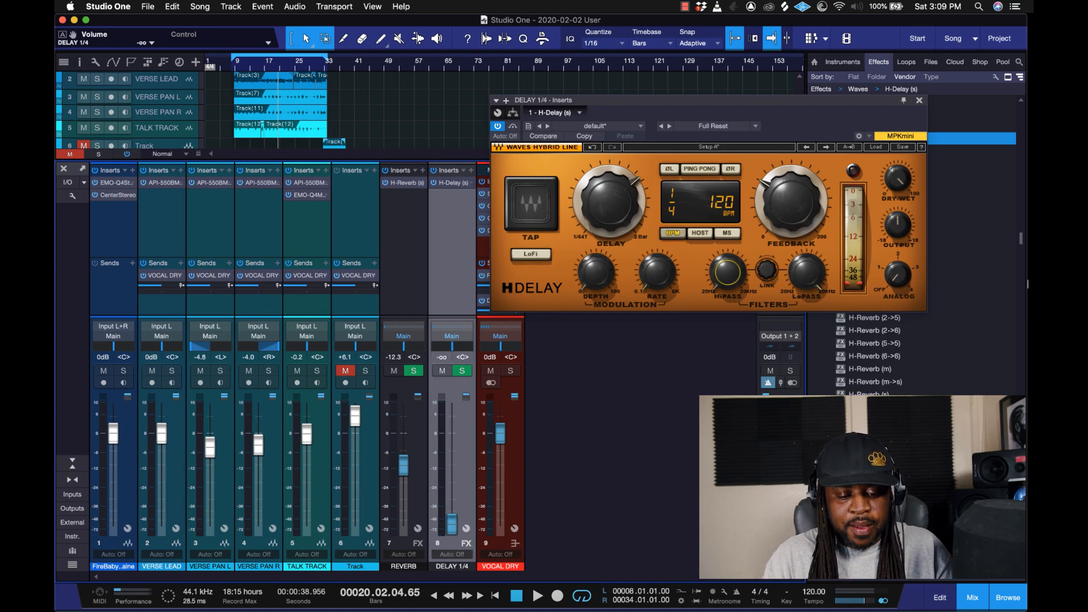
During playback, raise DELAY 1/4 to about -14.3 dB and invert the H-Delay's right-channel phase, muting the beat while adjusting.
key("space")
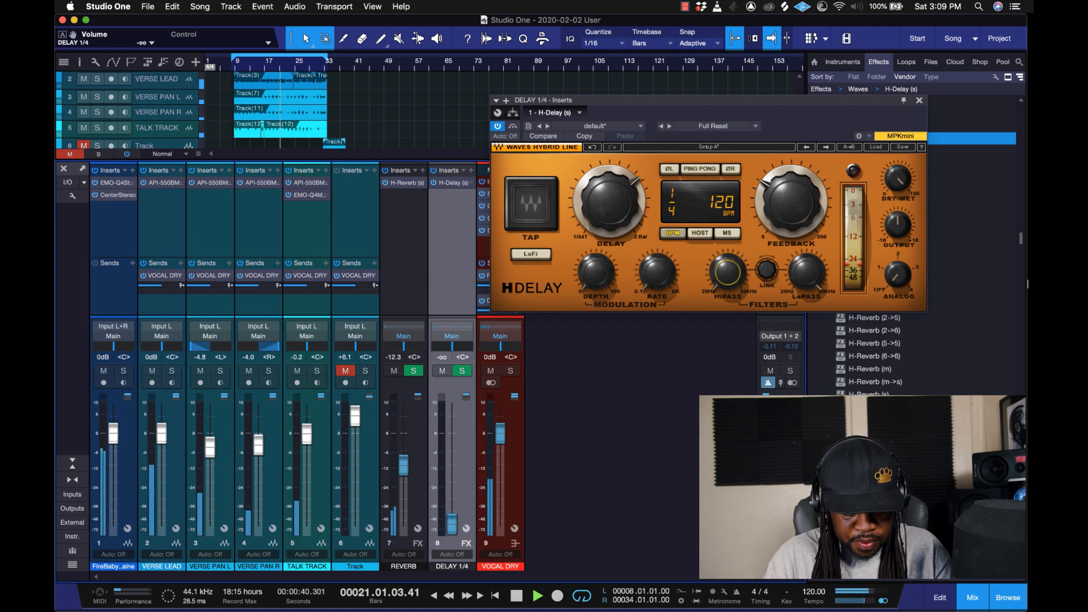
left_click_drag(452, 524, 451, 457)
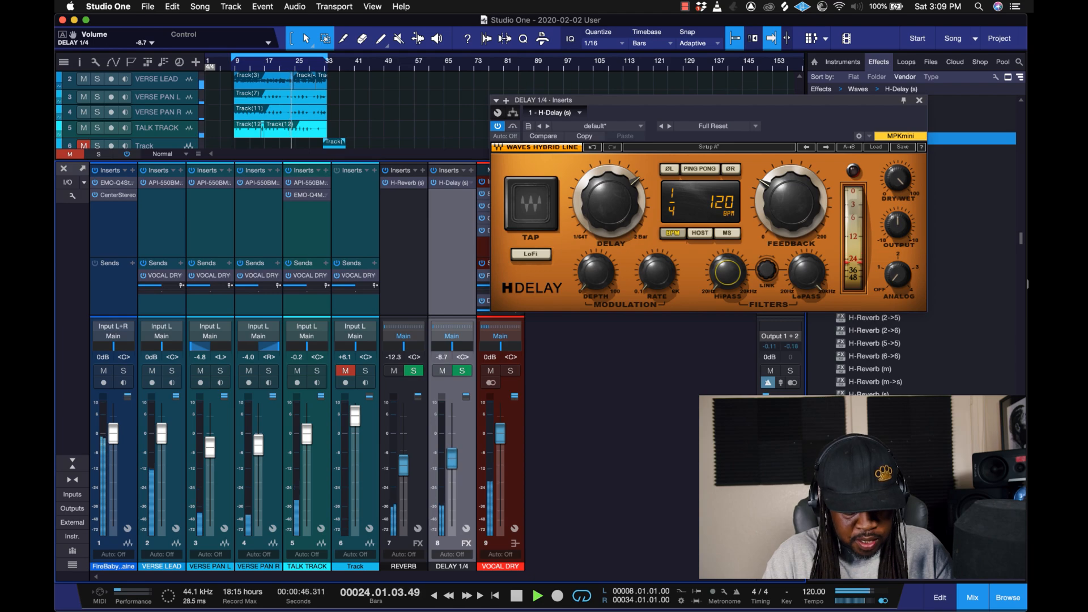
left_click(103, 371)
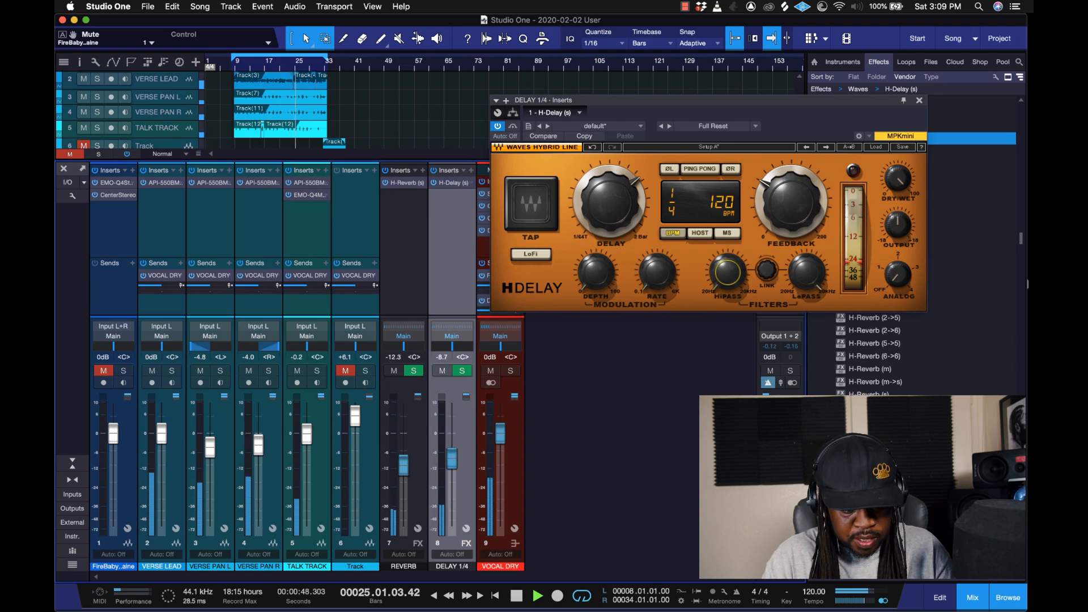
left_click_drag(452, 458, 452, 468)
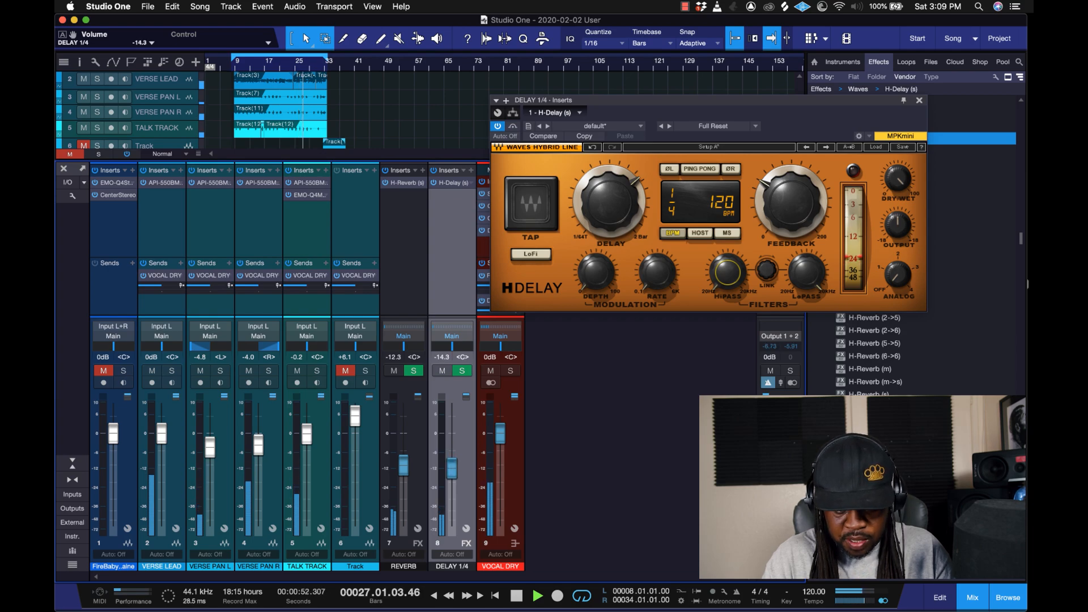
left_click(730, 169)
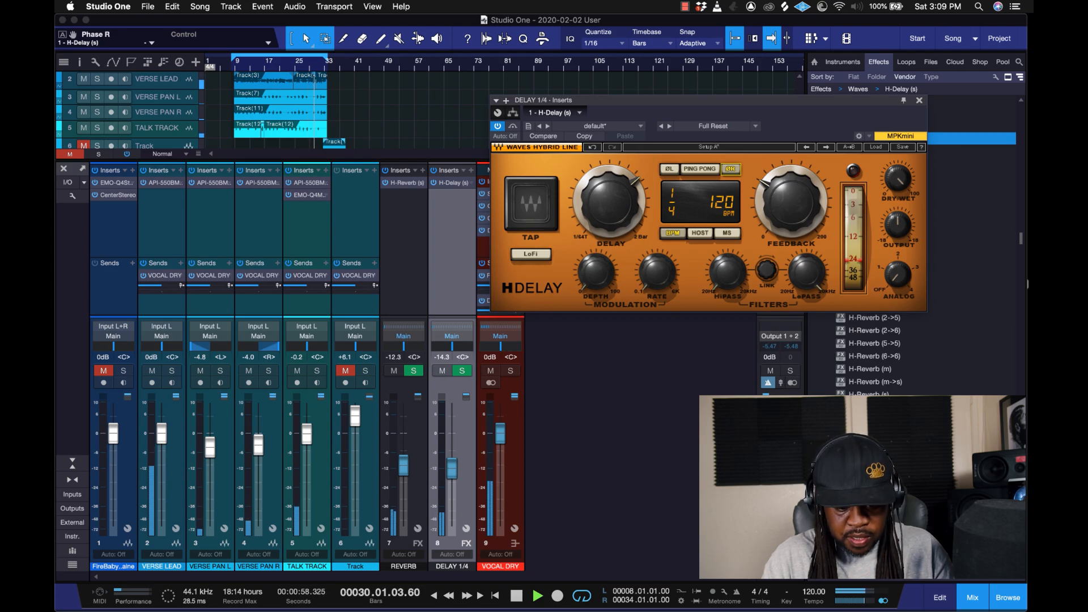
left_click(103, 371)
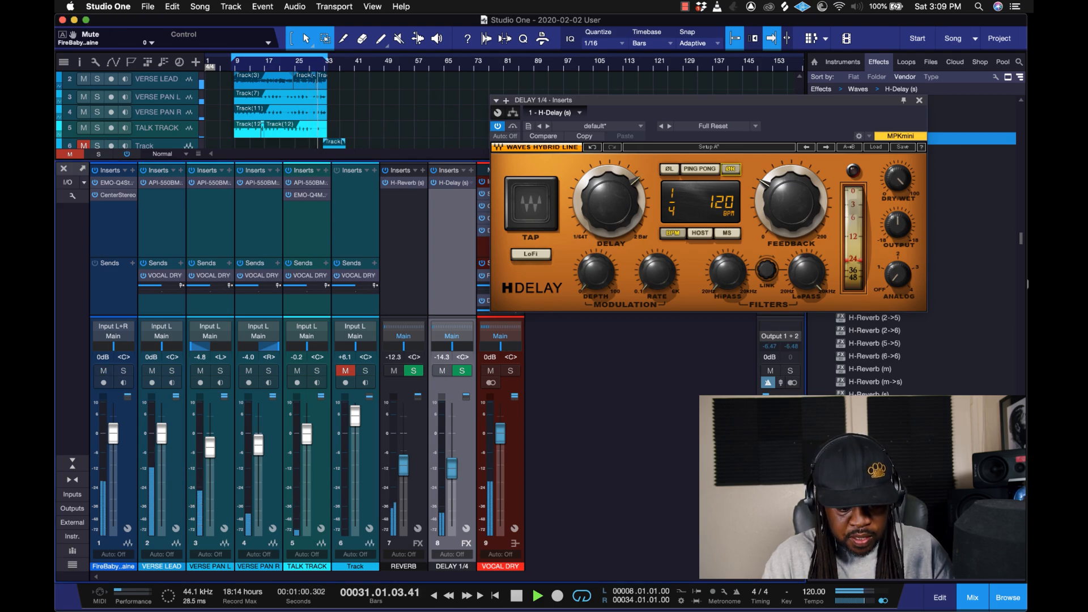
During playback, raise the DELAY 1/4 fader to about -11.9 dB and the VERSE LEAD fader to about +1.7 dB.
left_click_drag(452, 468, 452, 464)
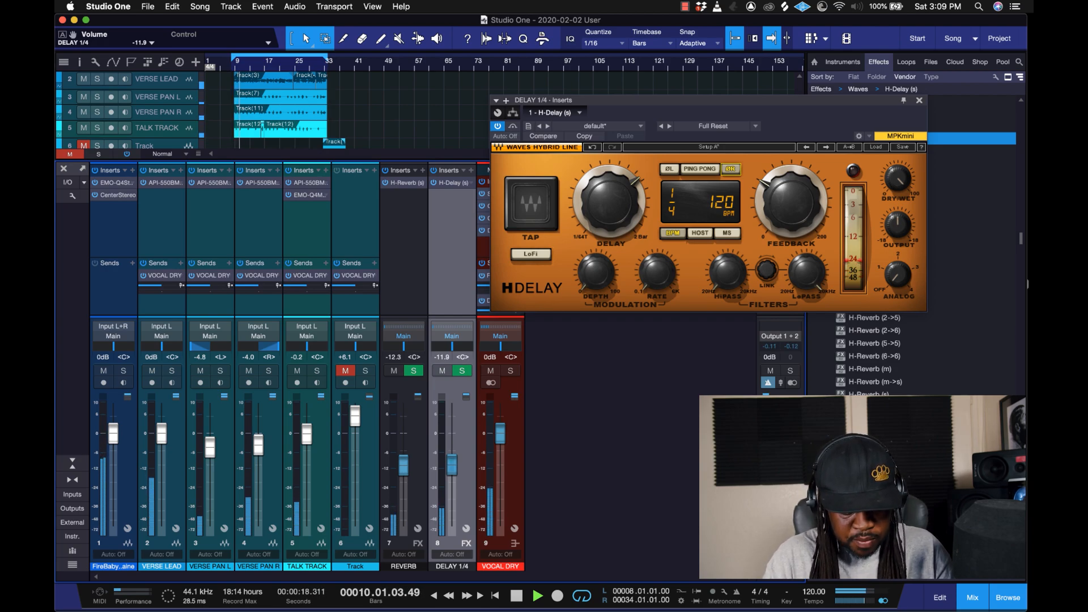
left_click_drag(162, 434, 162, 429)
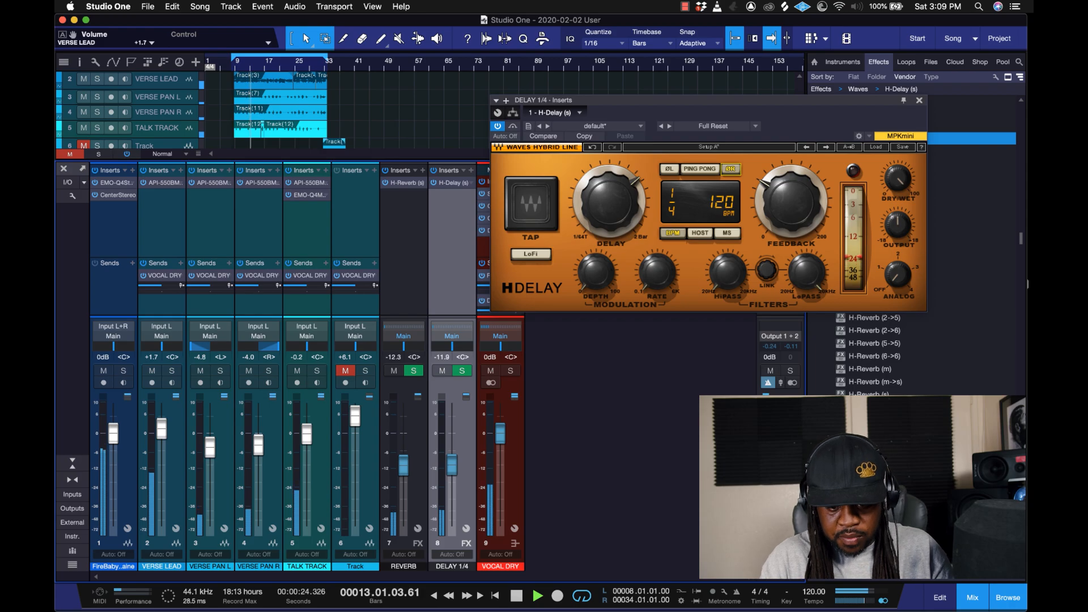
key("space")
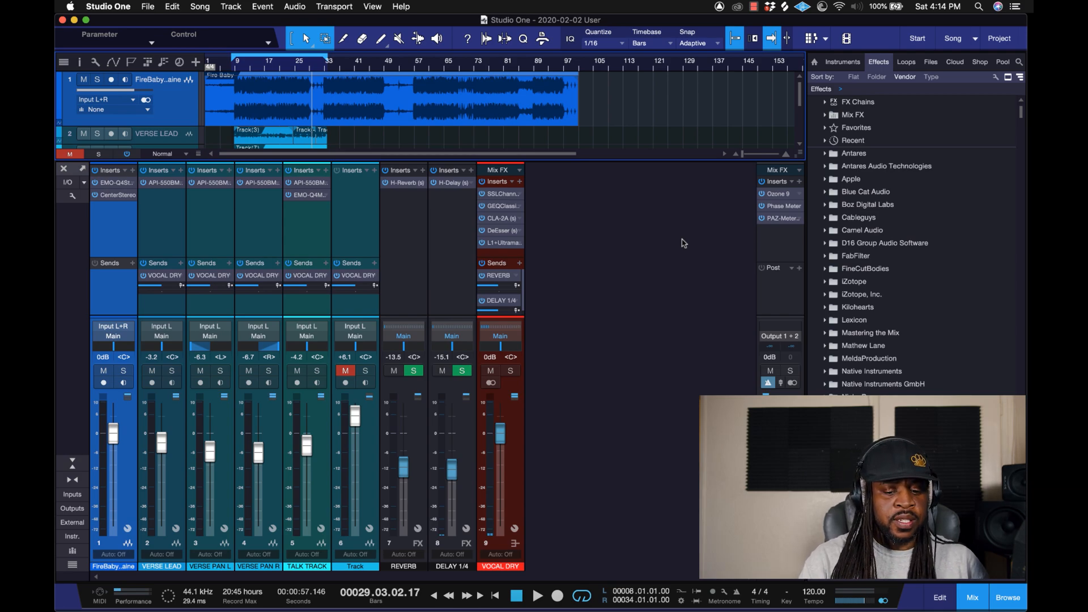
Check the mix's input and output levels in the Main output's Ozone 9 Maximizer during playback, then close the plug-in.
left_click(780, 194)
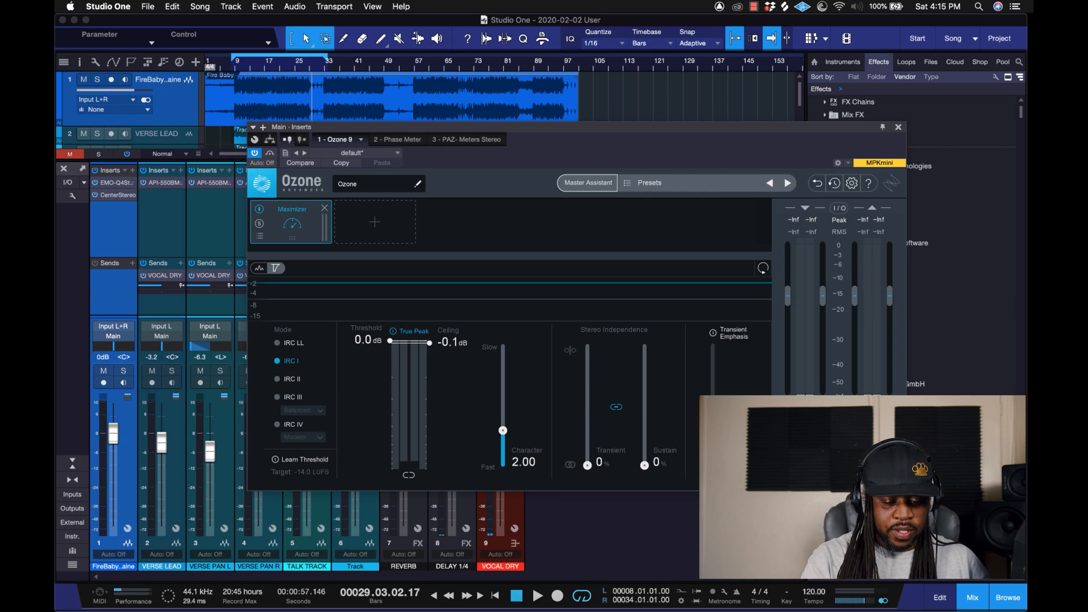
key("space")
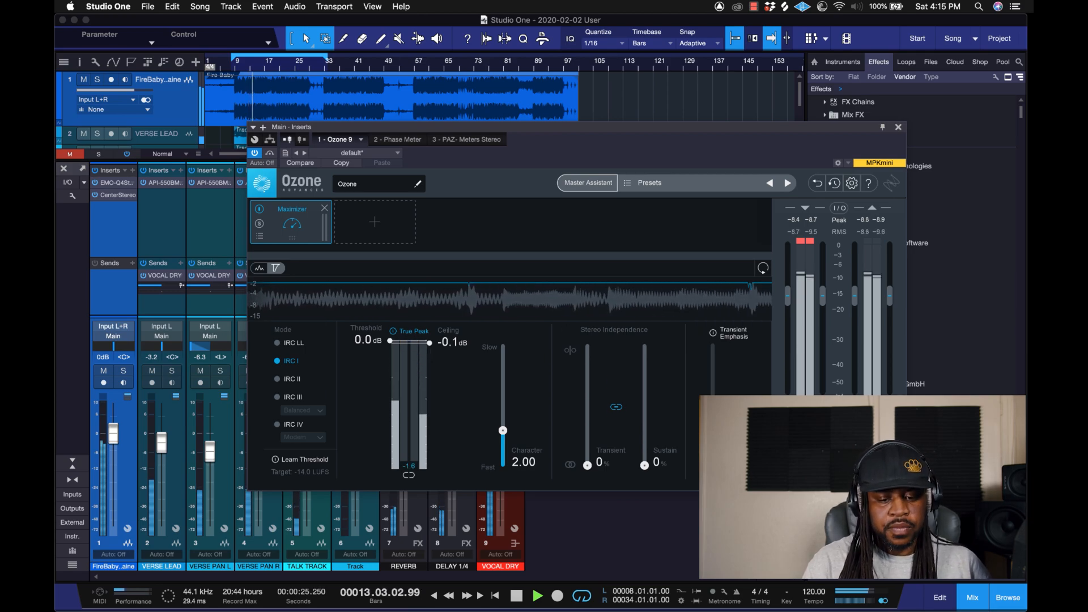
key("space")
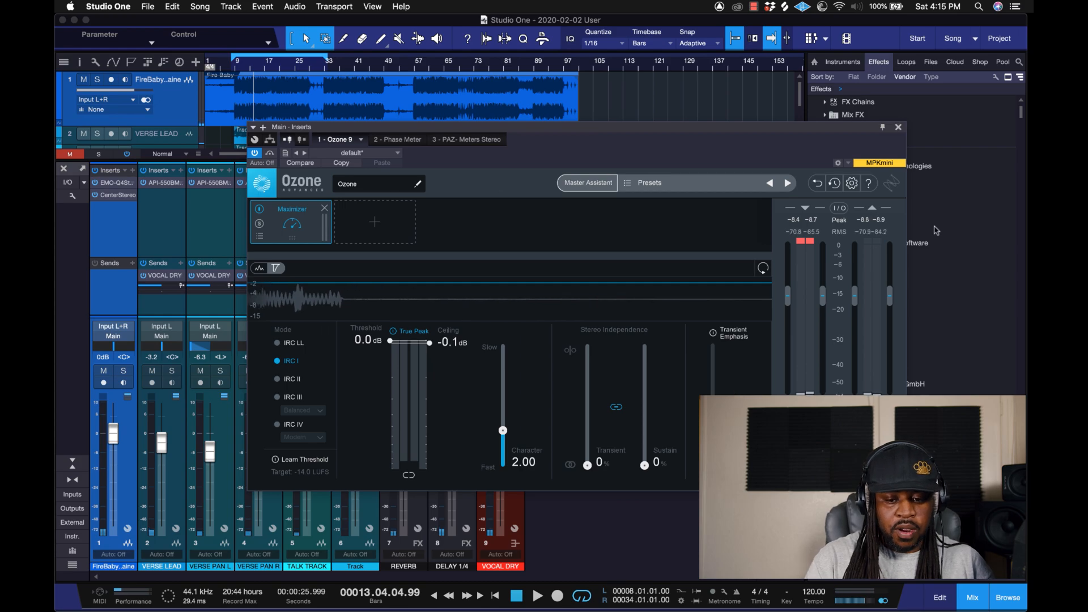
left_click(898, 127)
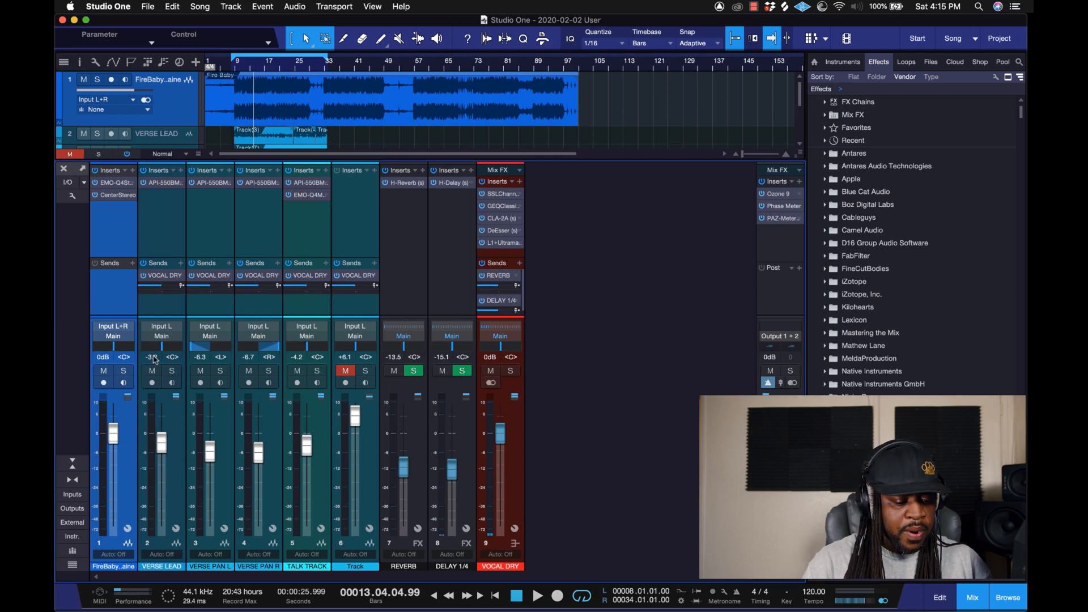
During playback, set VERSE LEAD to -3.4 dB, both VERSE PAN tracks to -7.5, TALK TRACK to -5.2, REVERB to -13.1 and DELAY 1/4 to -12.7.
key("space")
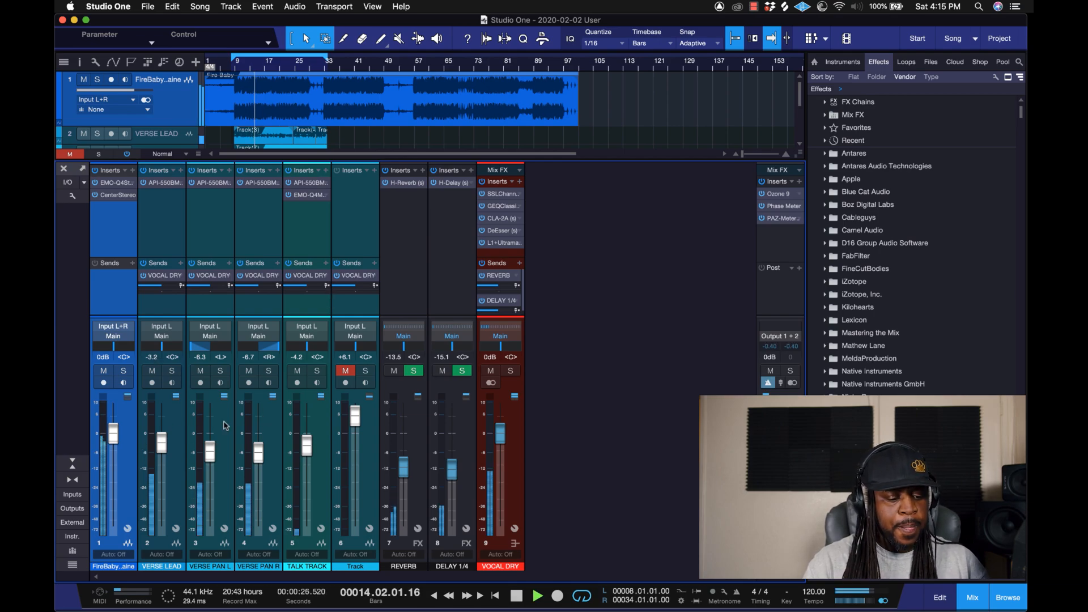
mouse_move(163, 452)
left_mouse_down()
mouse_move(257, 454)
mouse_move(161, 451)
left_mouse_up()
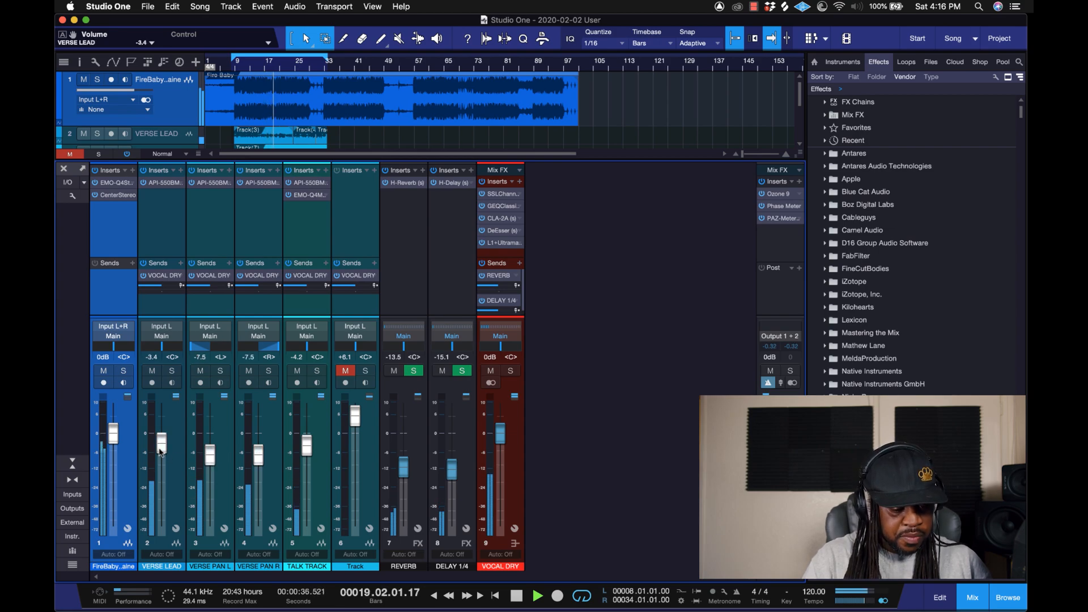
left_click_drag(306, 451, 306, 453)
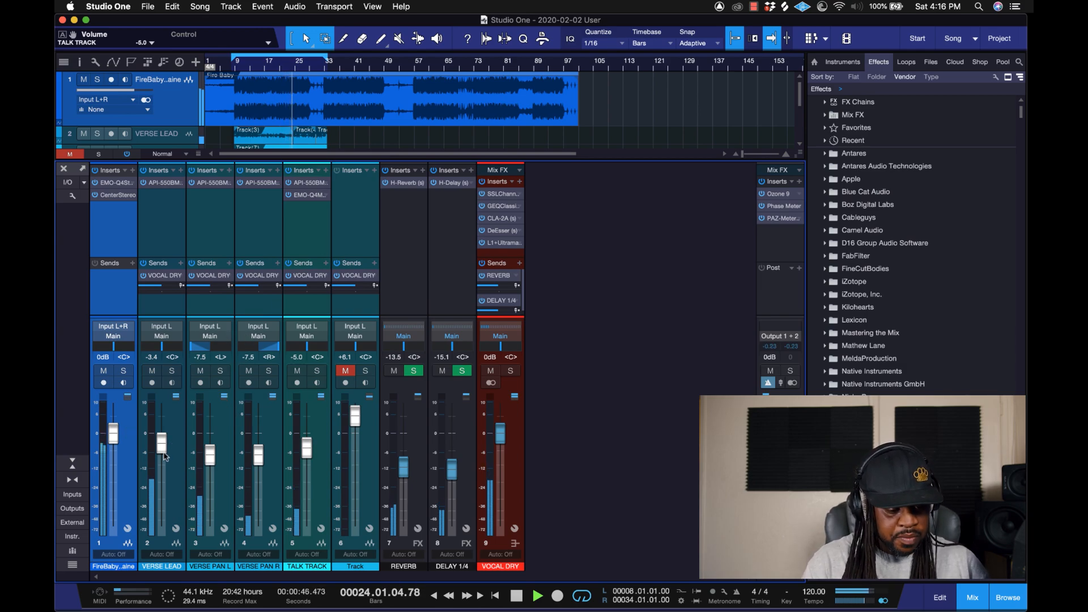
left_click_drag(308, 447, 309, 450)
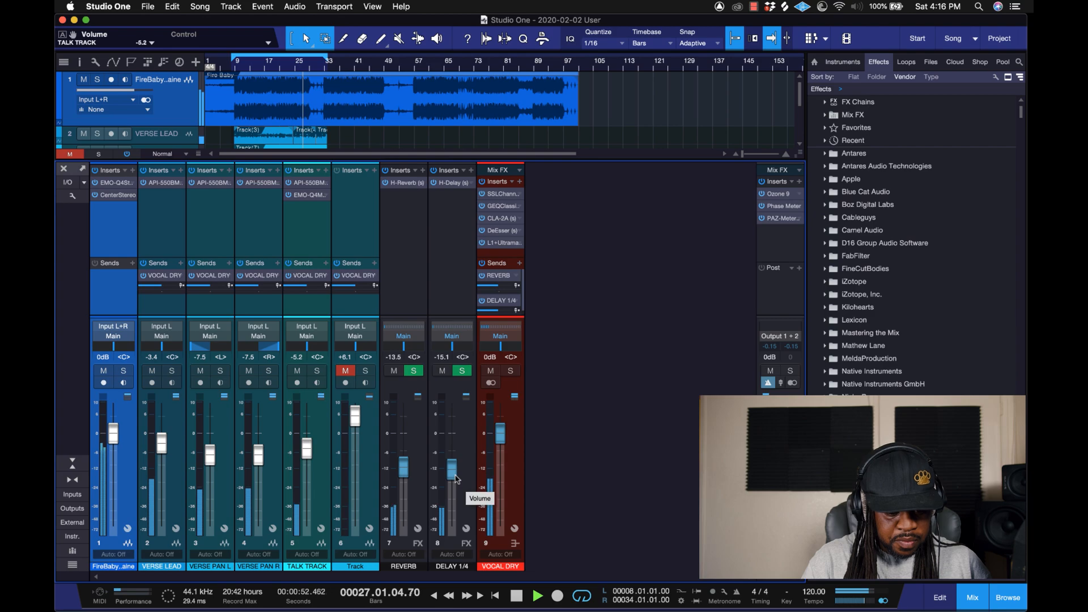
left_click_drag(453, 479, 405, 473)
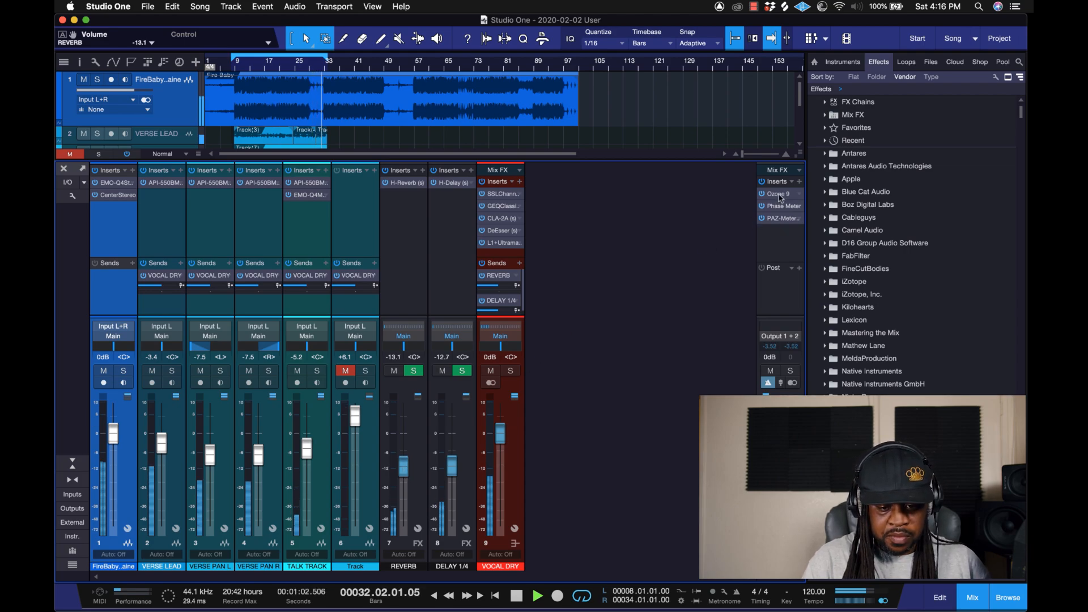
Examine the playing mix's level, stereo image and RMS in the Main output's Ozone 9, Phase Meter and PAZ-Meters Stereo.
left_click(774, 194)
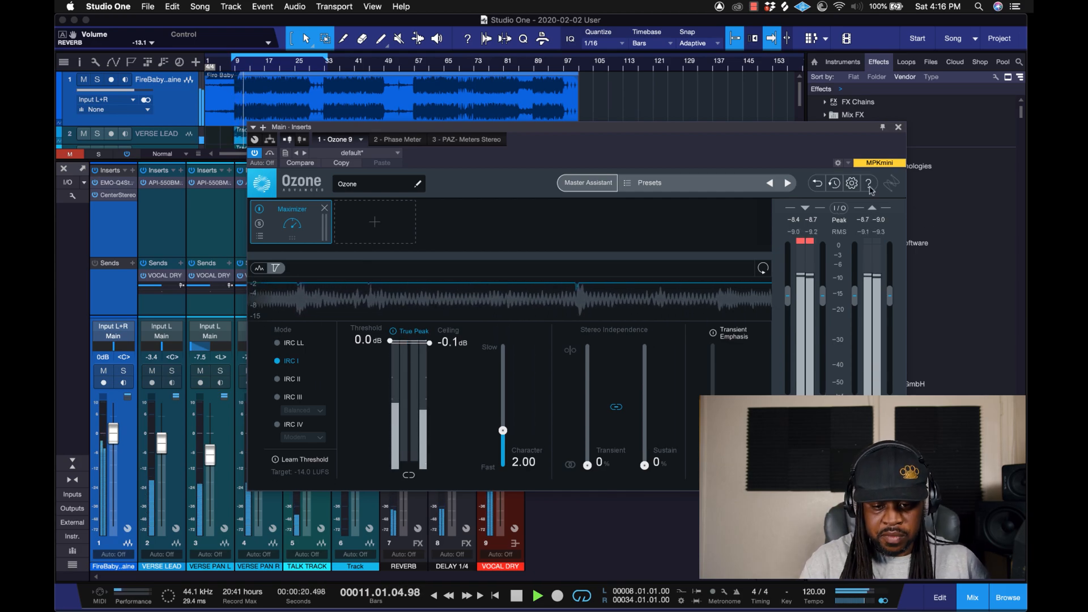
left_click(898, 127)
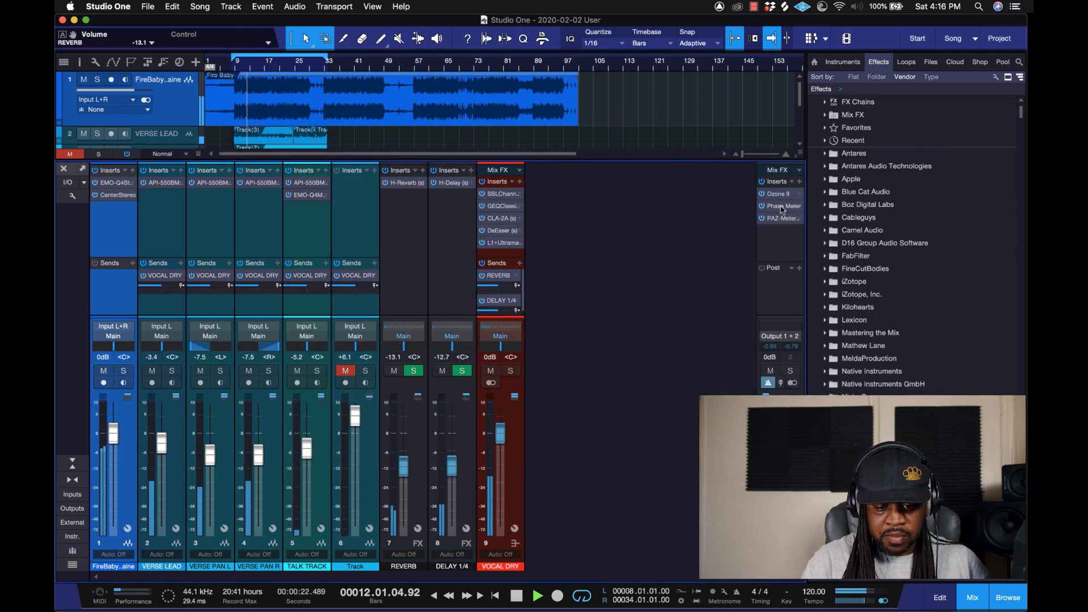
left_click(784, 206)
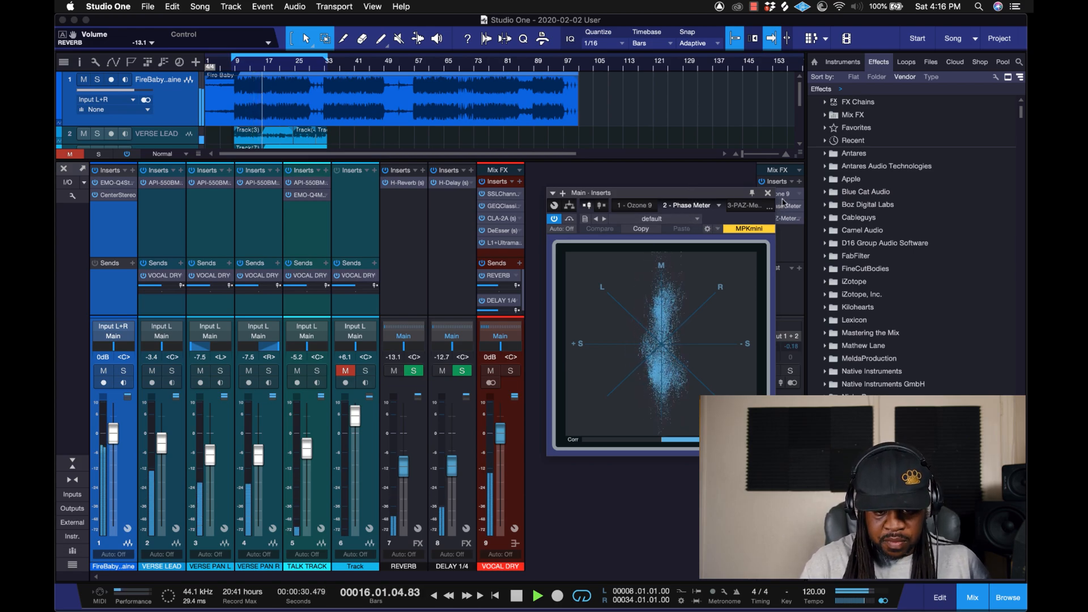
left_click(785, 219)
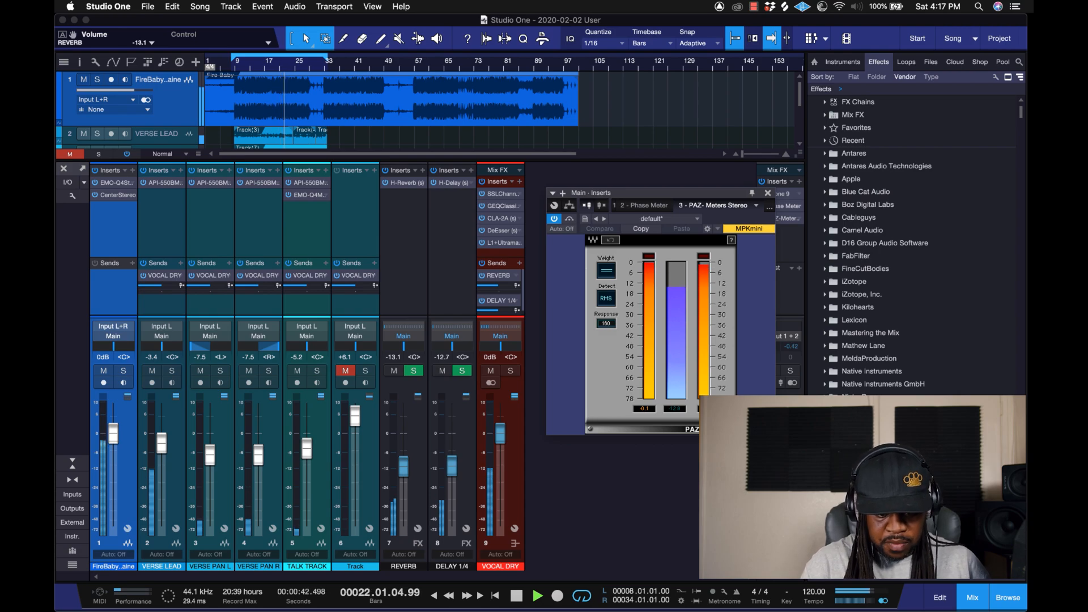
key("space")
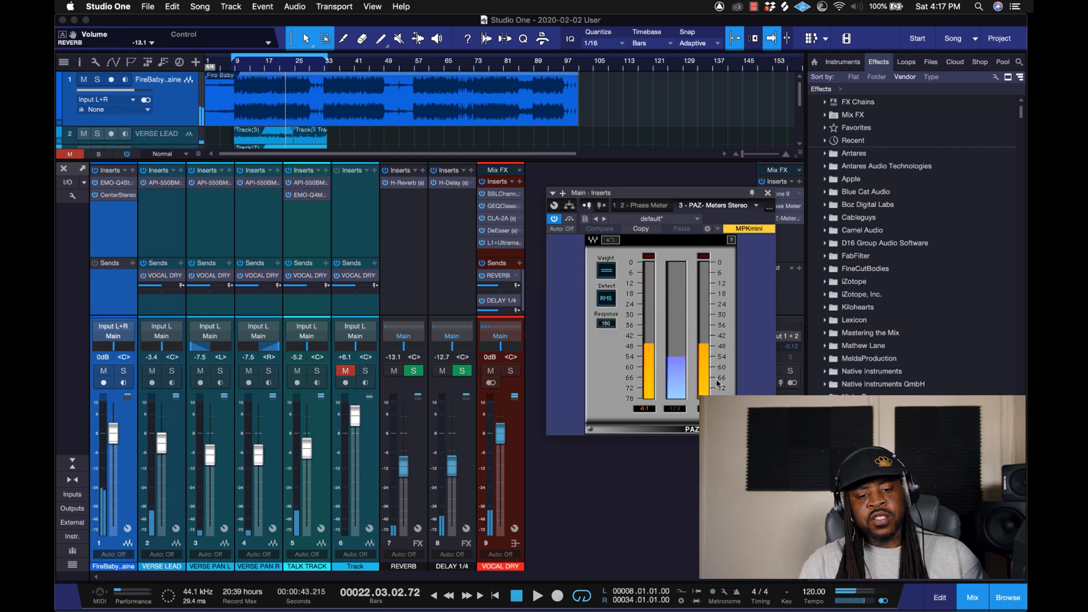
left_click(768, 193)
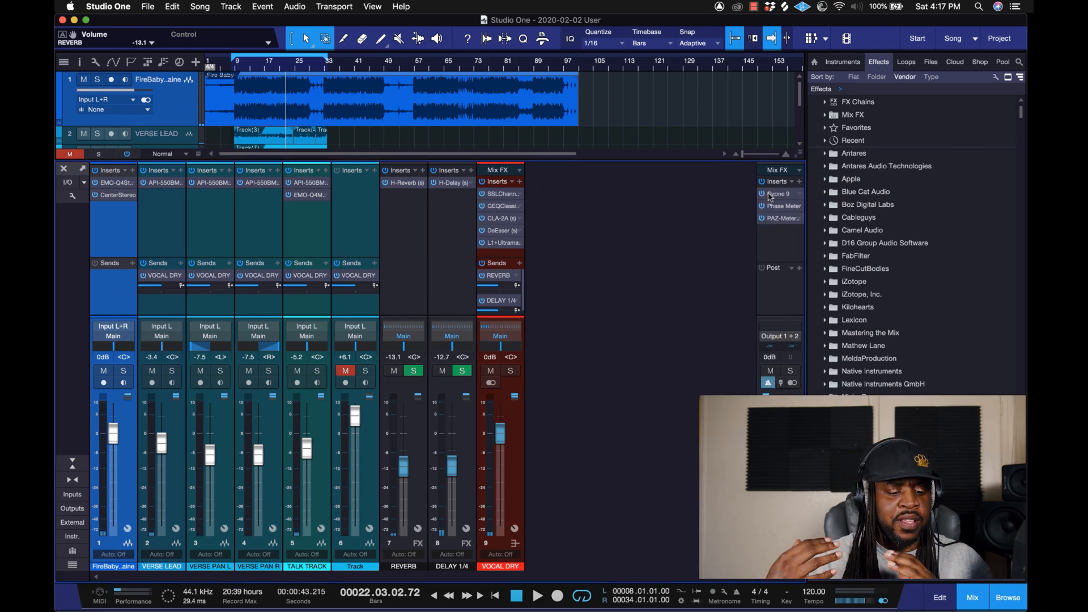